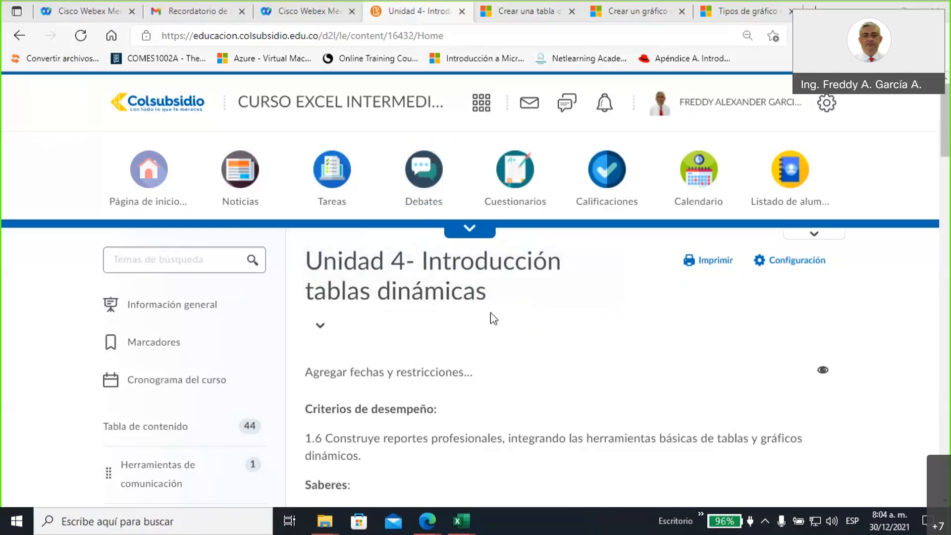
Step: Read the performance criteria and topic list of Unidad 4 on the course page
scroll(494, 319, down, 3)
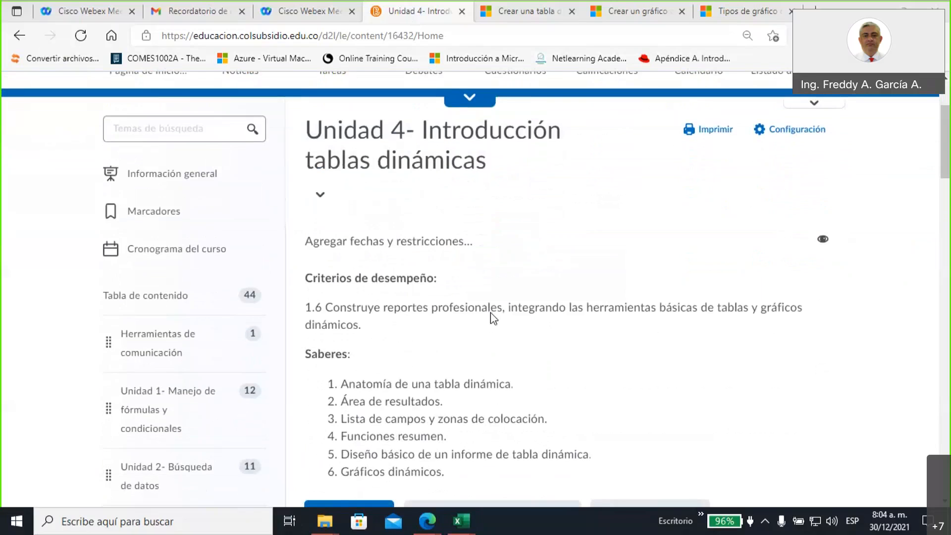
scroll(494, 318, down, 3)
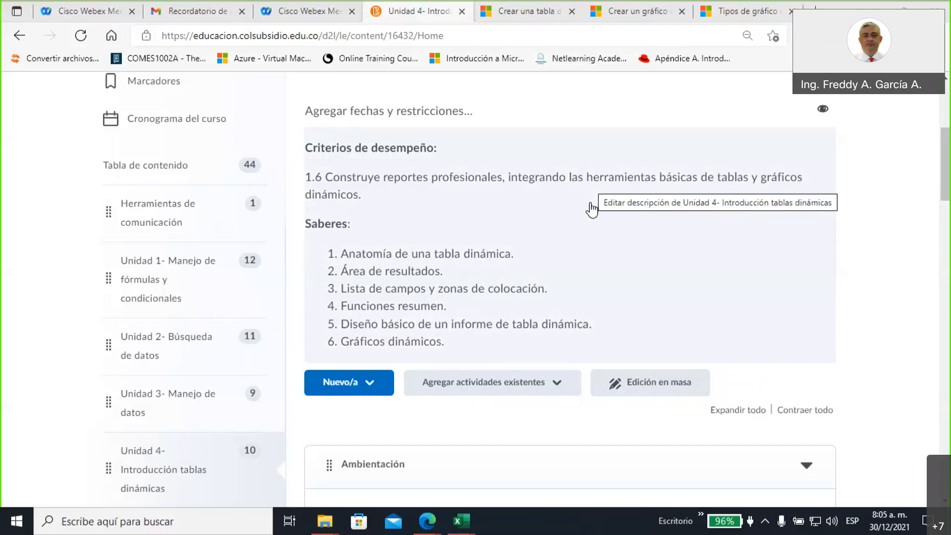
Step: Switch to the EJERCICIOS workbook in Excel and select the headers Año through Producto of the table on DATA 2
mouse_move(461, 520)
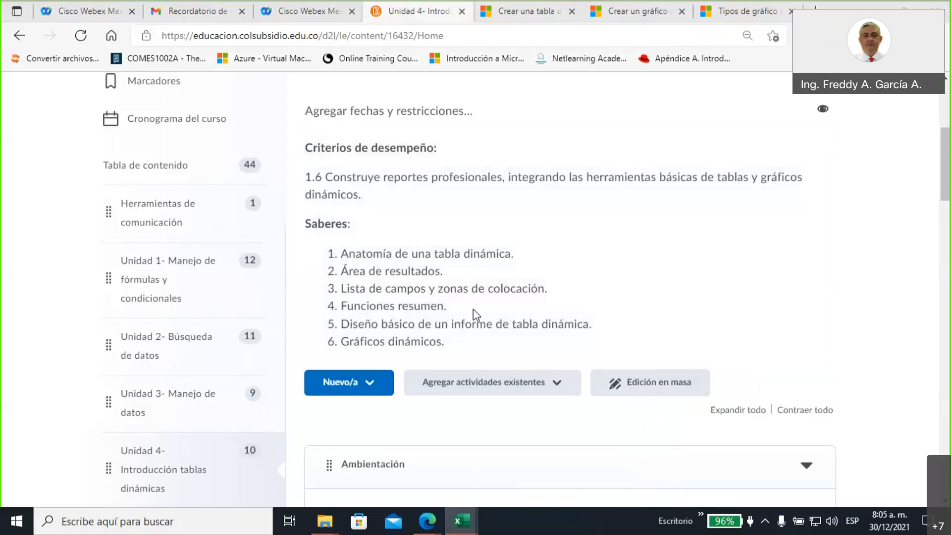
key(alt+Tab)
drag(612, 482, 640, 485)
drag(509, 173, 658, 173)
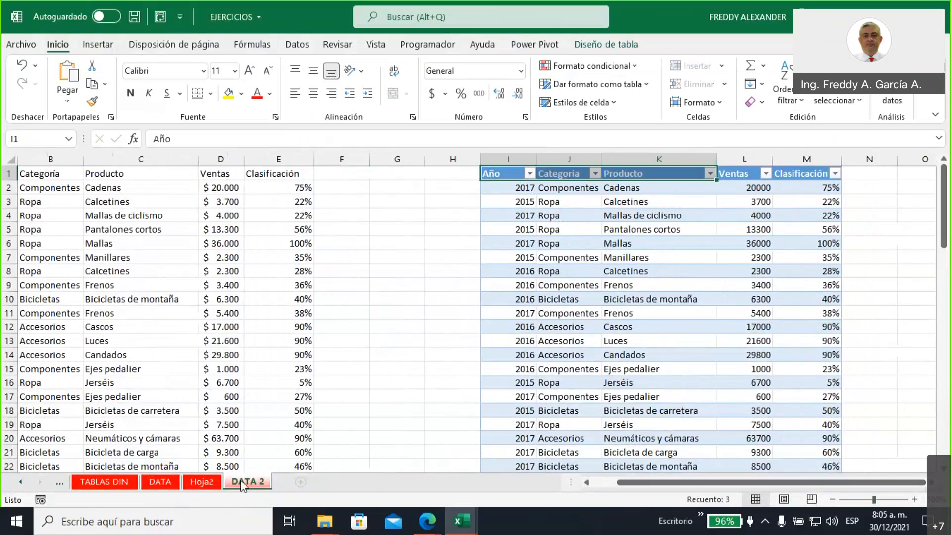
Step: Look over the pivot tables on Hoja2 and select the Cantidad values H3:H21 on the DATA sheet
click(200, 482)
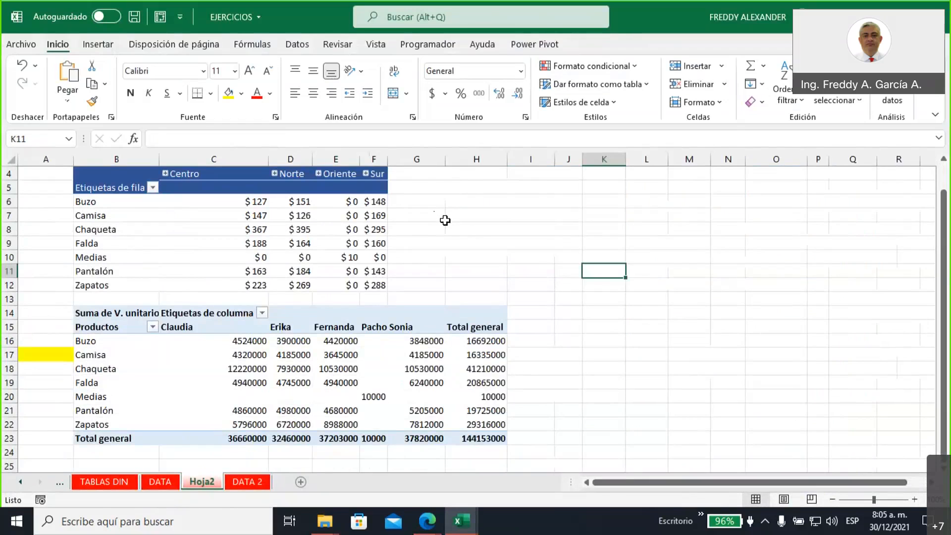
click(160, 483)
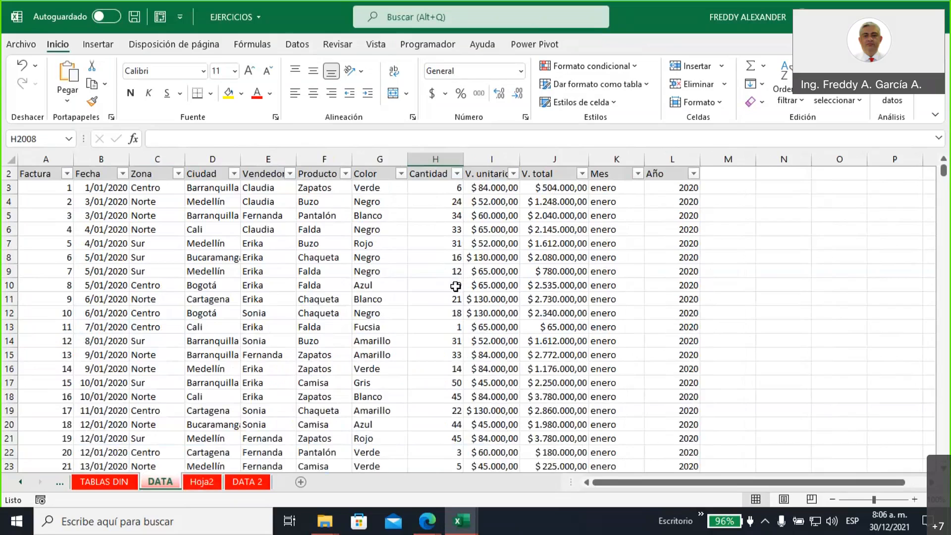
click(426, 187)
drag(431, 210, 440, 437)
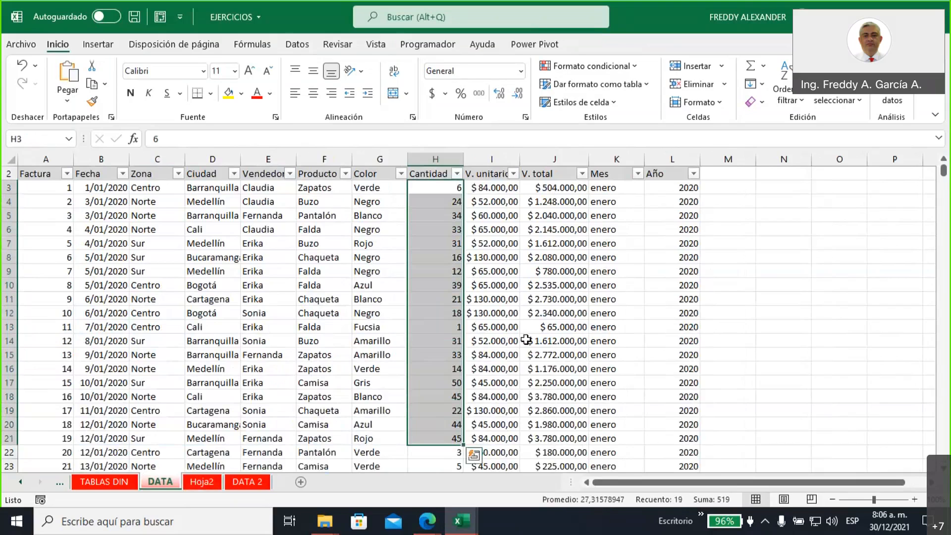
scroll(526, 340, down, 1)
scroll(525, 338, up, 2)
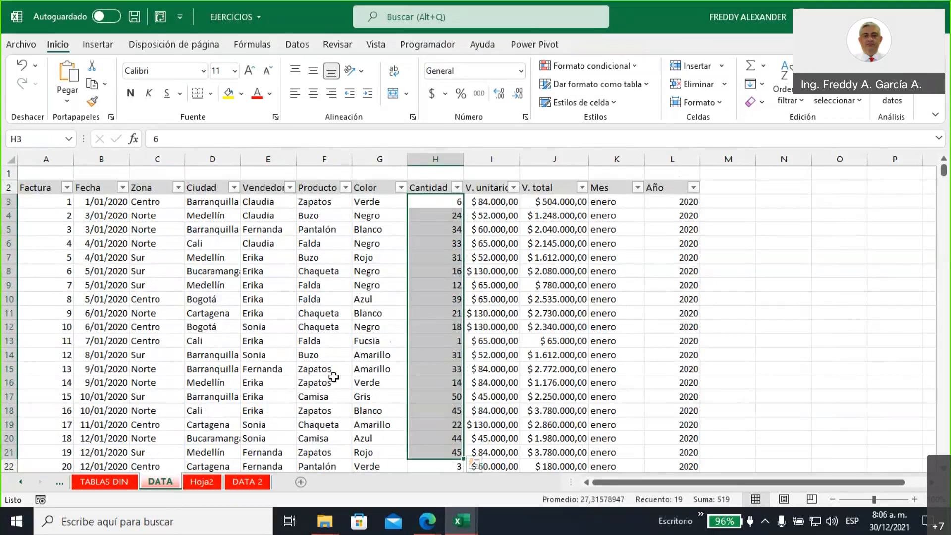
Step: Select a value in the lower pivot table on Hoja2 and show the PivotTable field list
click(200, 483)
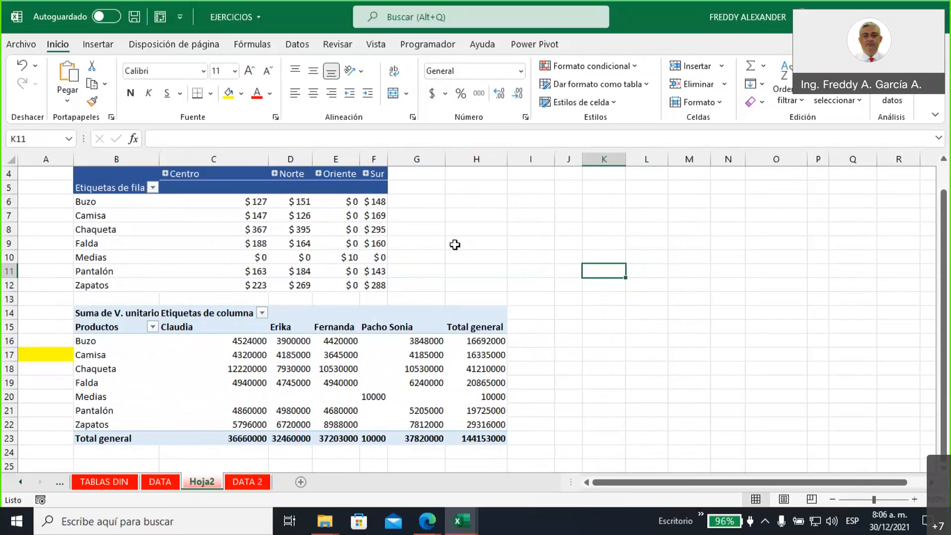
click(427, 355)
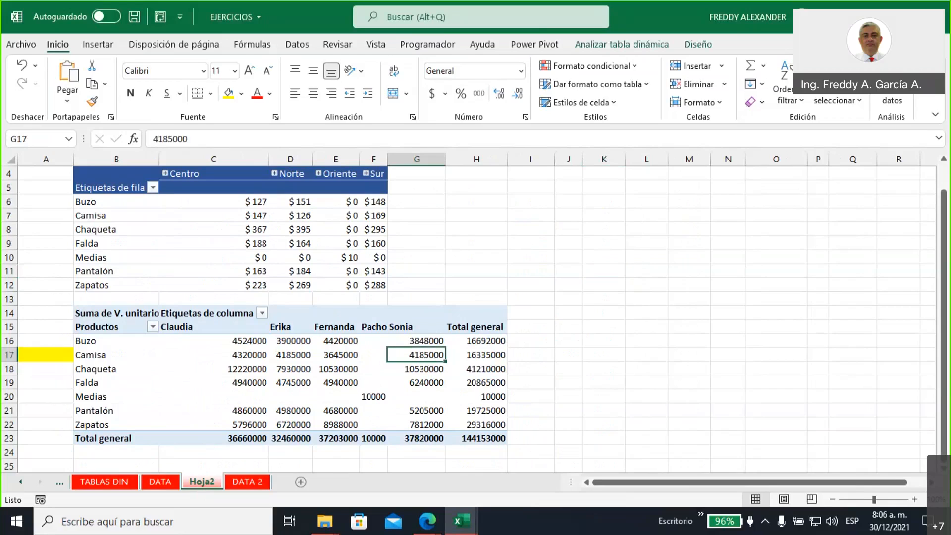
click(396, 314)
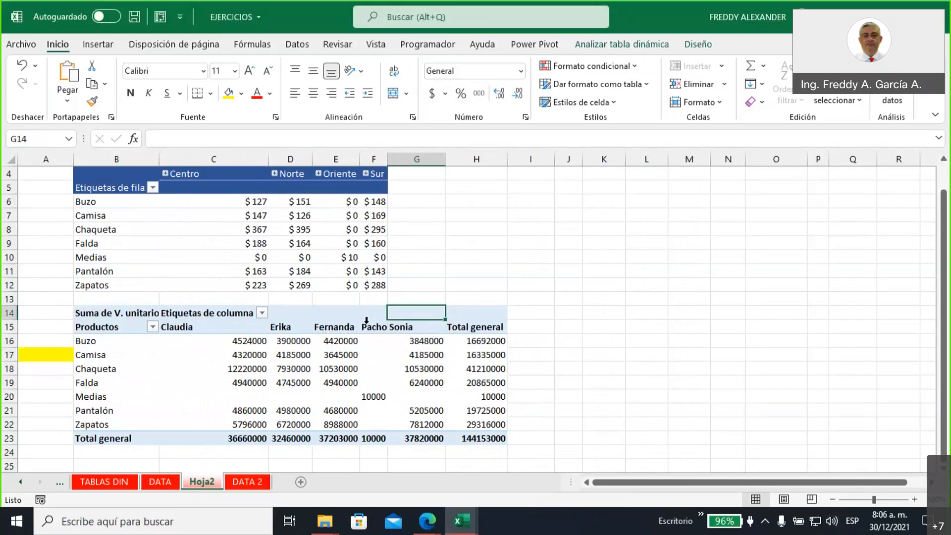
click(260, 356)
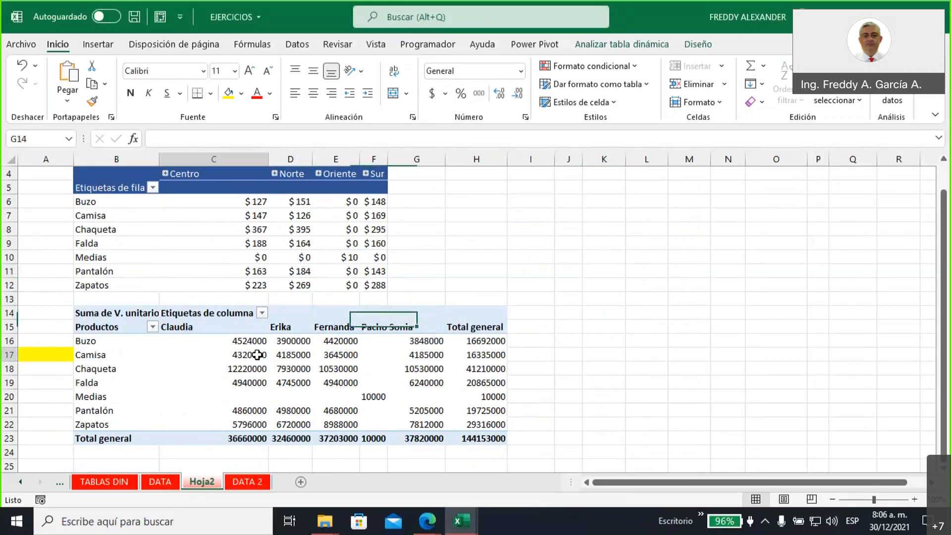
click(615, 45)
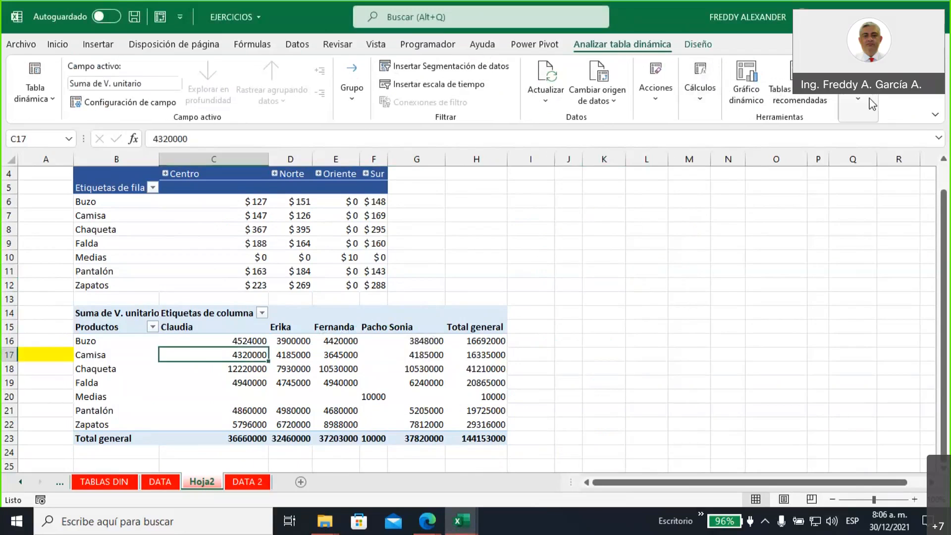
click(858, 99)
click(840, 157)
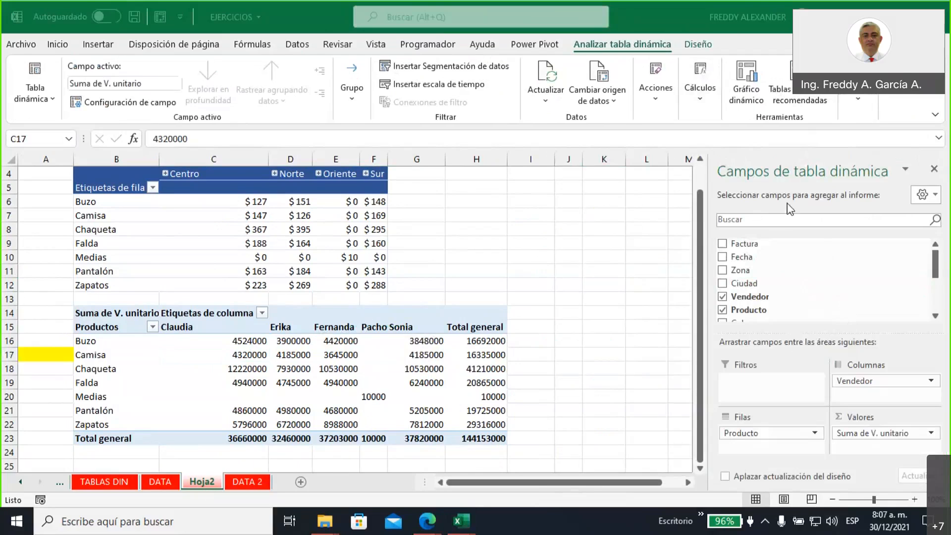
click(861, 105)
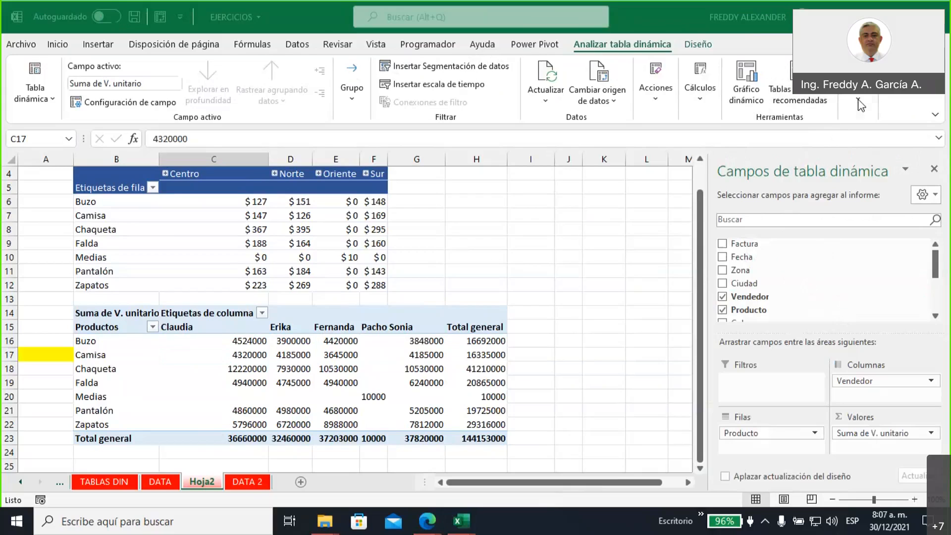
click(861, 105)
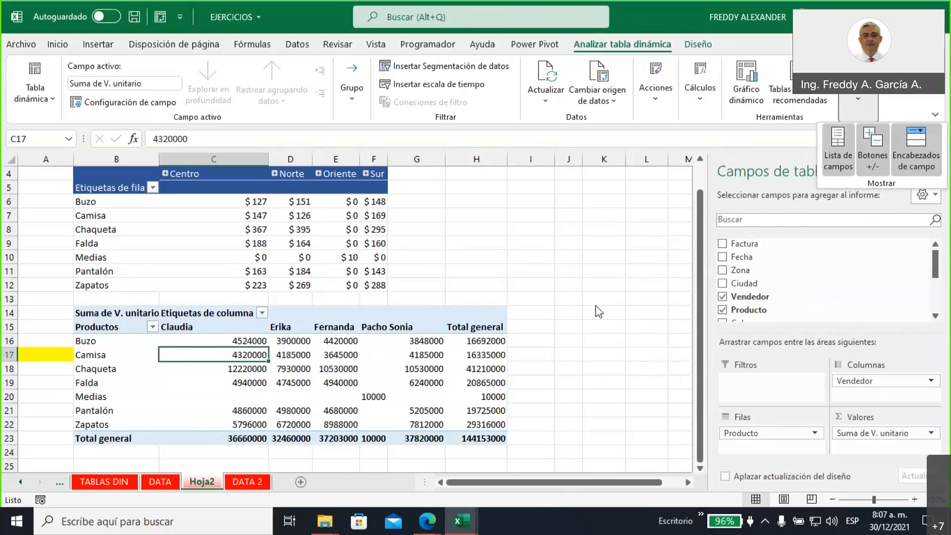
click(640, 302)
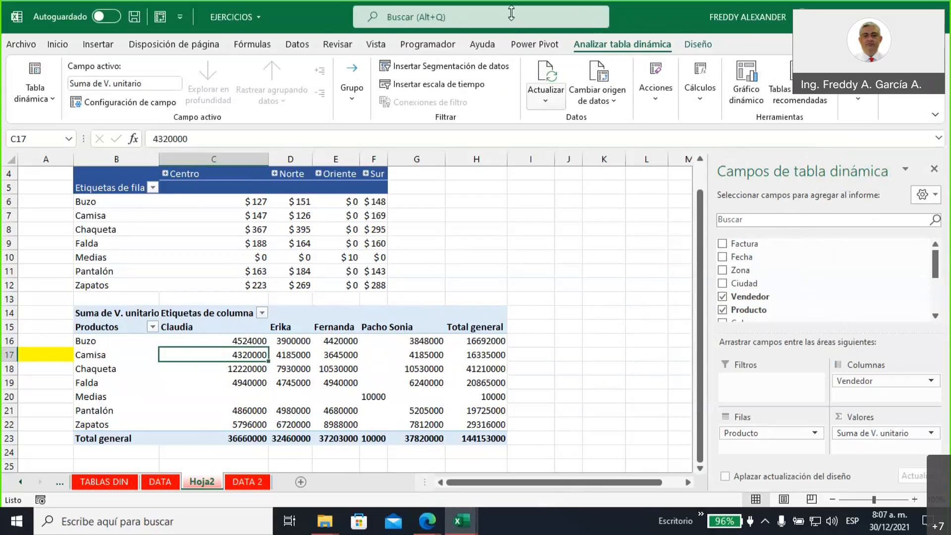
Step: Annotate the field list with magenta arrows pointing to the field checkboxes, the Vendedor field and the Valores area
click(749, 20)
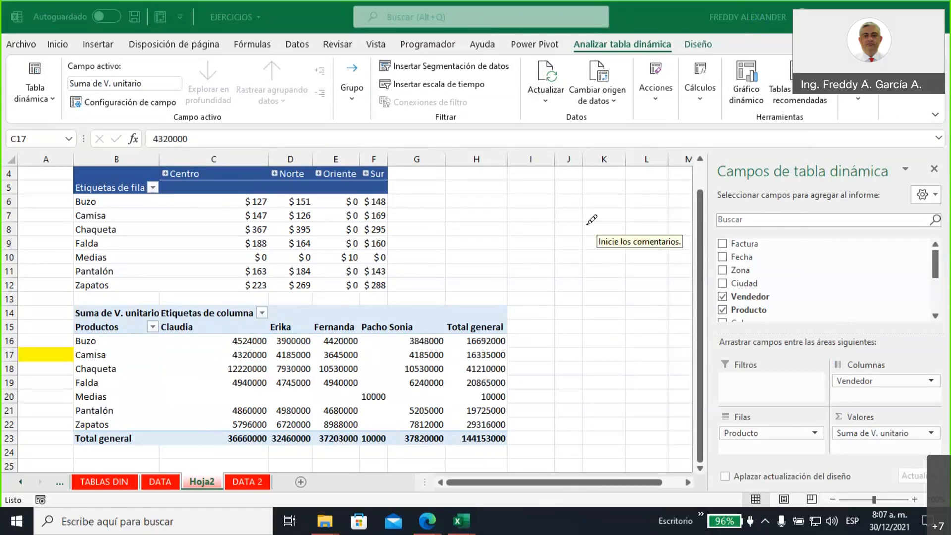
mouse_move(558, 198)
mouse_down()
mouse_move(639, 196)
mouse_move(712, 232)
mouse_up()
mouse_move(699, 190)
mouse_down()
mouse_move(709, 217)
mouse_move(678, 241)
mouse_up()
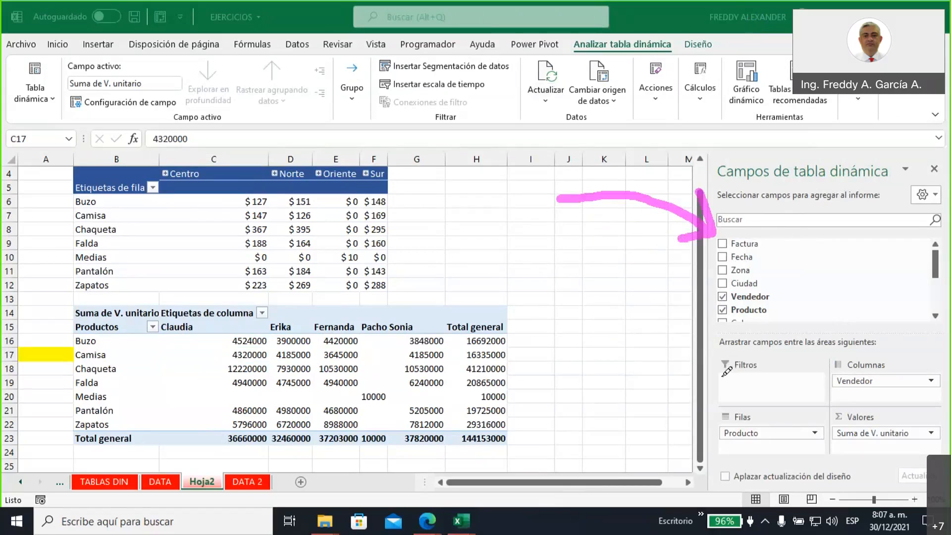
mouse_move(659, 363)
mouse_down()
mouse_move(831, 411)
mouse_move(787, 420)
mouse_up()
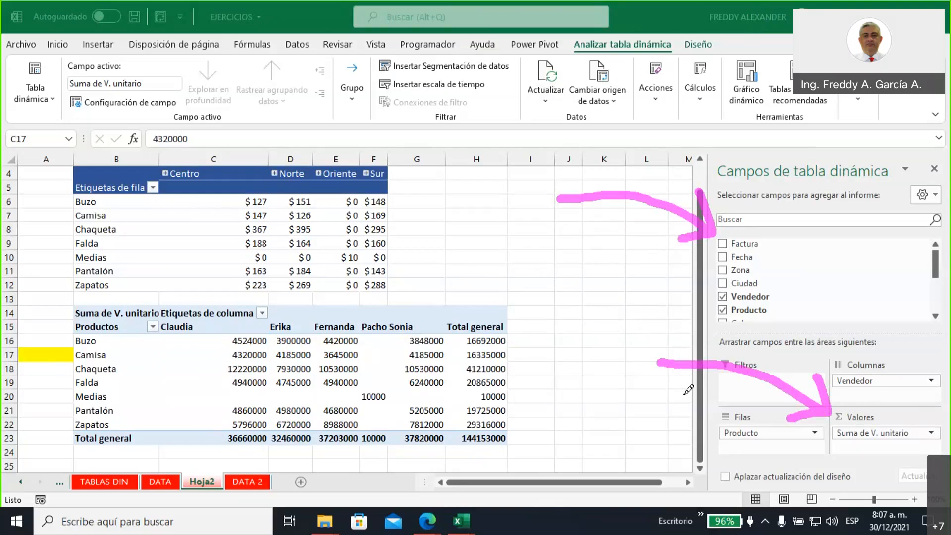
mouse_move(671, 294)
mouse_down()
mouse_move(713, 300)
mouse_move(709, 292)
mouse_move(692, 317)
mouse_up()
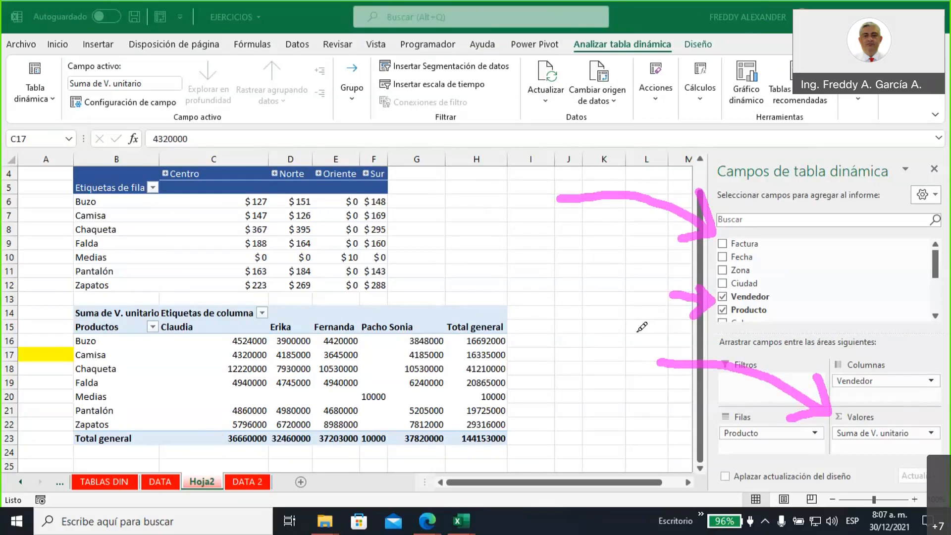
Step: Circle and underline values in the lower pivot table and draw arrows pointing to both pivot tables
mouse_move(400, 346)
mouse_down()
mouse_move(397, 373)
mouse_move(359, 361)
mouse_move(391, 381)
mouse_move(397, 345)
mouse_up()
drag(243, 397, 341, 397)
drag(411, 398, 467, 397)
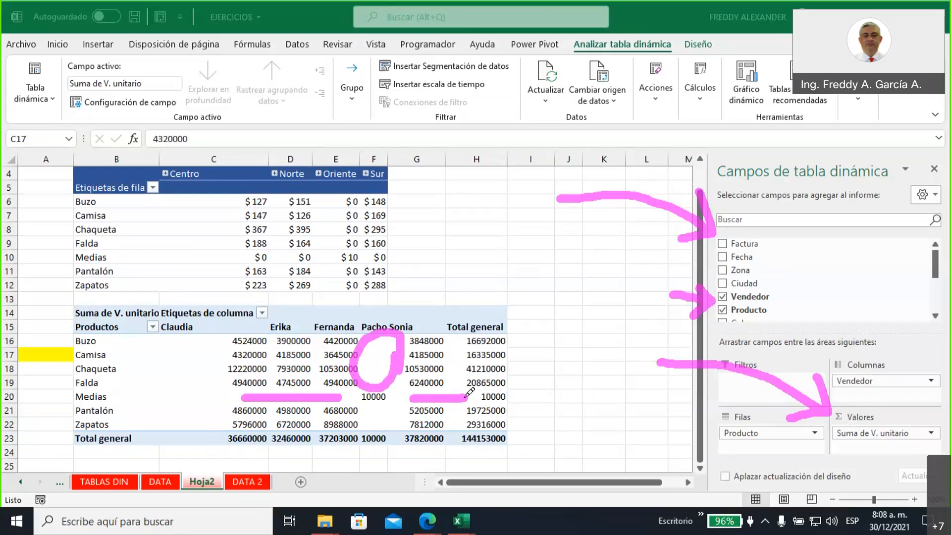
click(375, 409)
drag(375, 409, 378, 427)
mouse_move(570, 307)
mouse_down()
mouse_move(523, 348)
mouse_move(549, 345)
mouse_up()
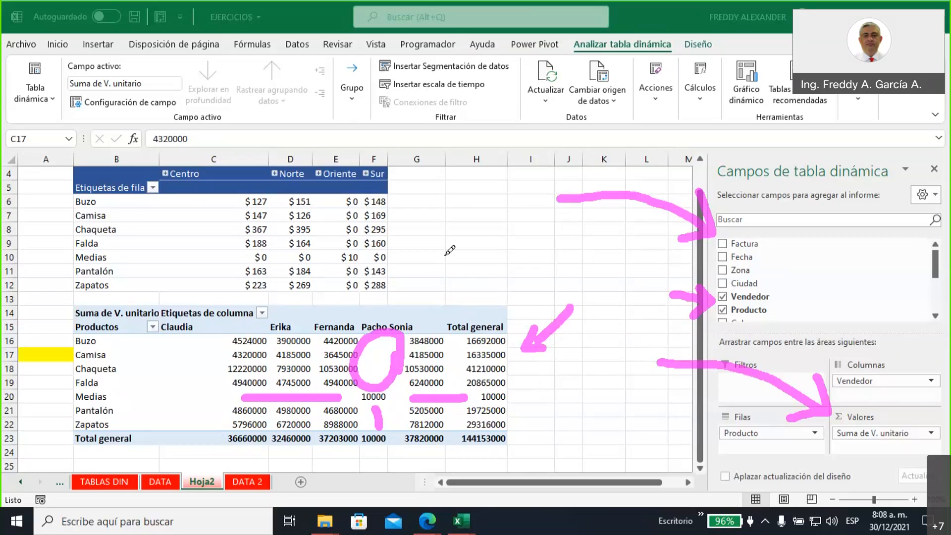
mouse_move(476, 231)
mouse_down()
mouse_move(395, 238)
mouse_move(420, 251)
mouse_up()
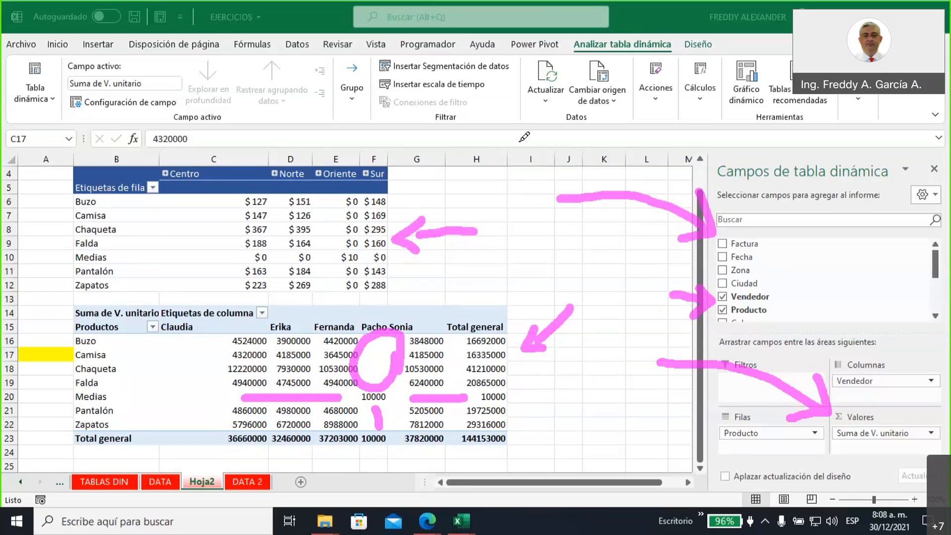
Step: Mark the Analizar tabla dinámica heading and the Gráfico dinámico command with pen strokes, and clear all annotations
mouse_move(565, 40)
mouse_down()
mouse_move(589, 54)
mouse_move(670, 50)
mouse_up()
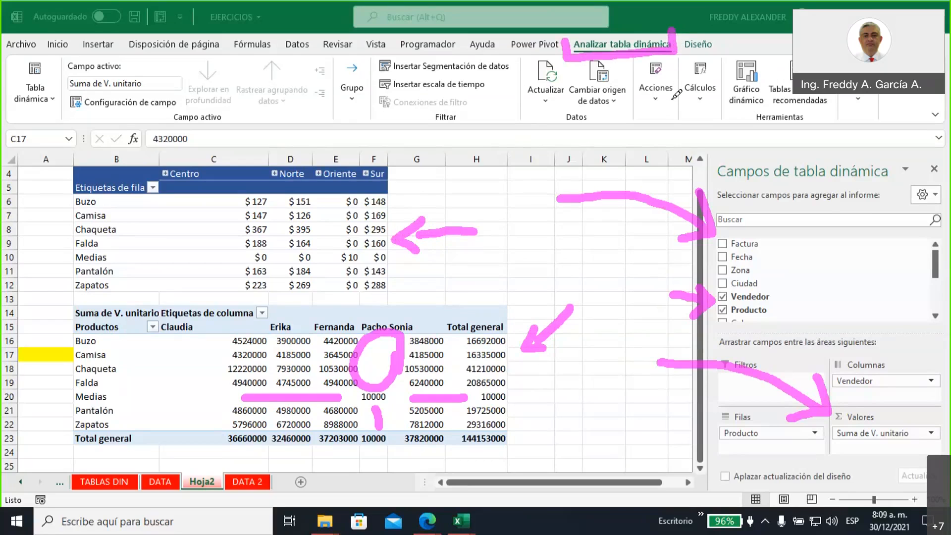
mouse_move(575, 147)
mouse_down()
mouse_move(710, 113)
mouse_move(719, 124)
mouse_move(714, 137)
mouse_up()
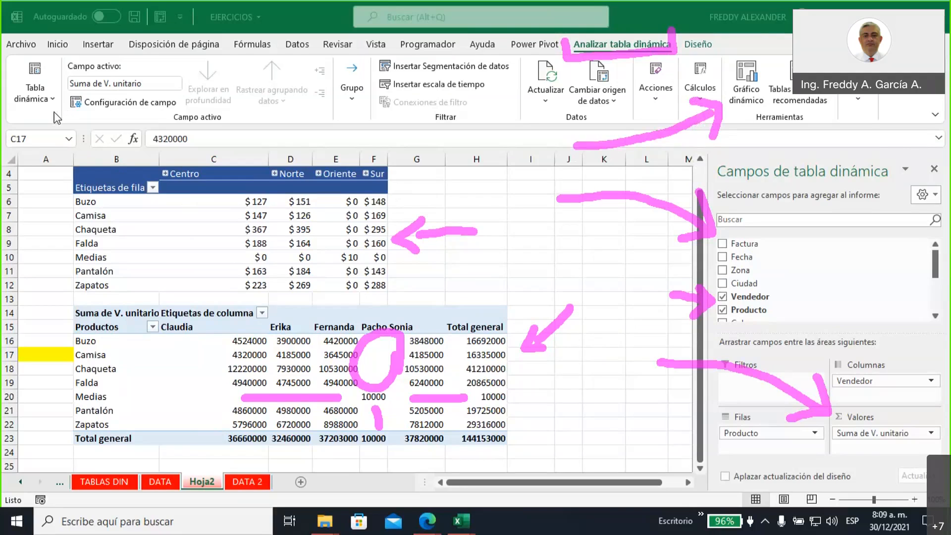
key(Escape)
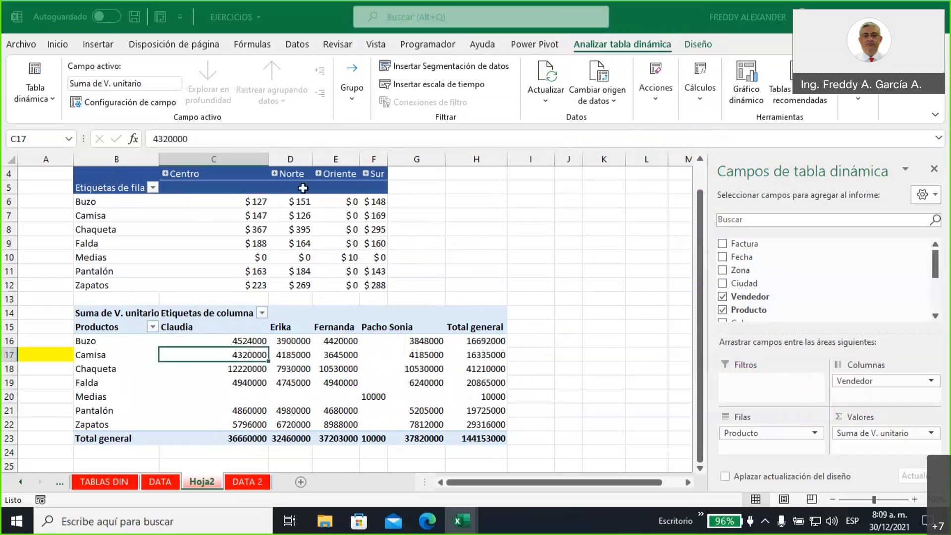
Step: Select the Chaqueta value for Centro in the upper pivot table and examine where a Gráfico dinámico can be inserted
click(224, 224)
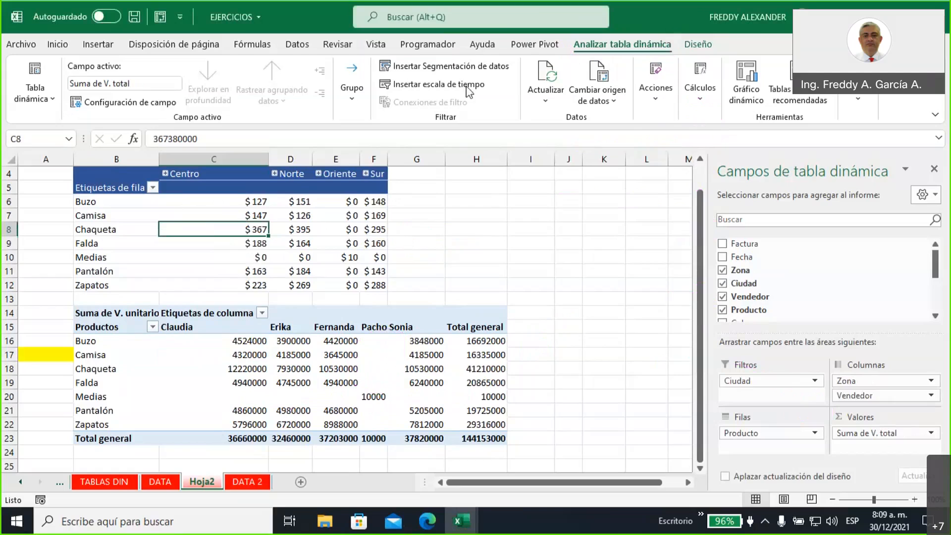
click(98, 45)
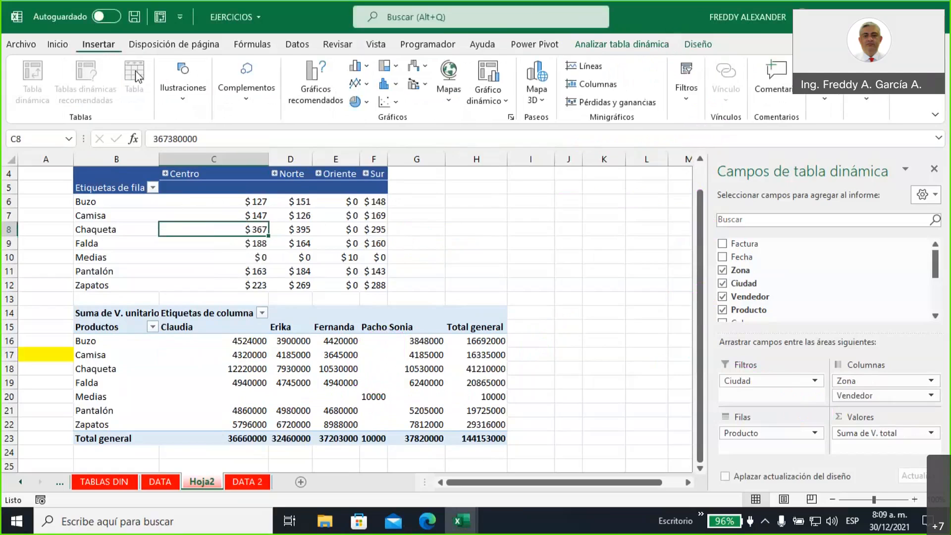
click(507, 103)
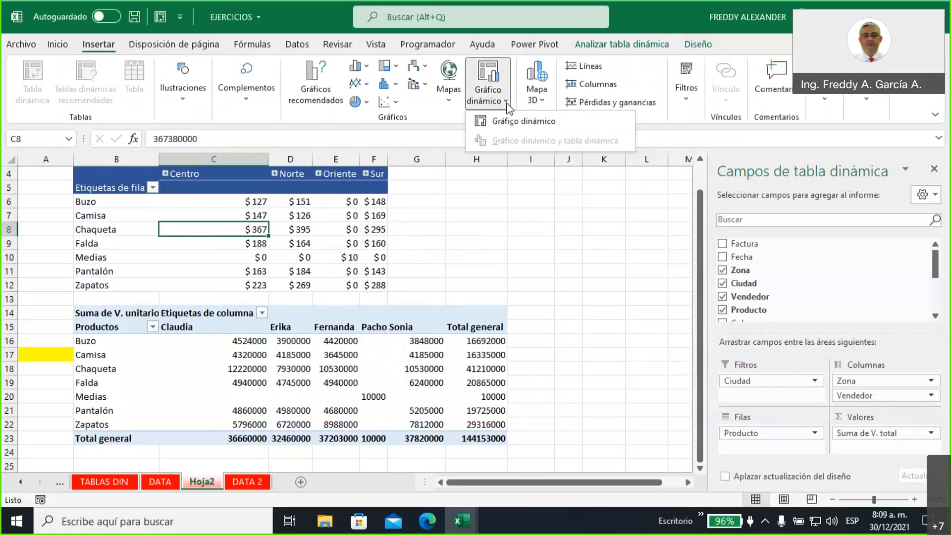
click(602, 43)
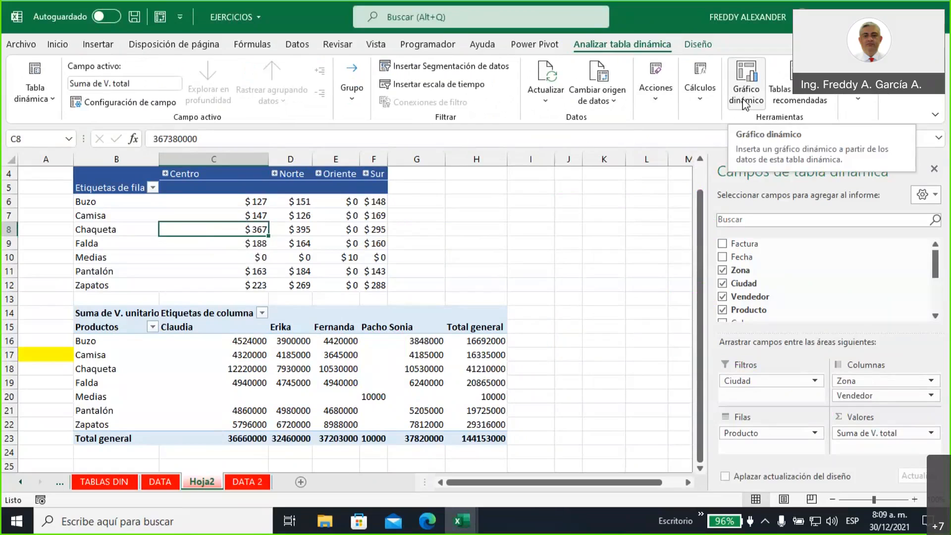
click(99, 45)
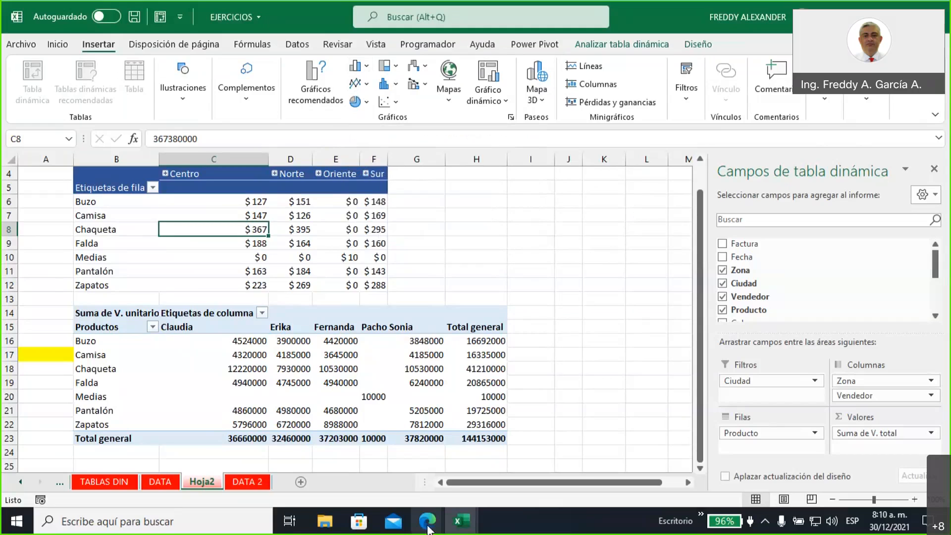
Step: Switch to Edge, bring up the Microsoft Support article on chart types available in Office, and highlight its title
mouse_move(427, 526)
click(354, 488)
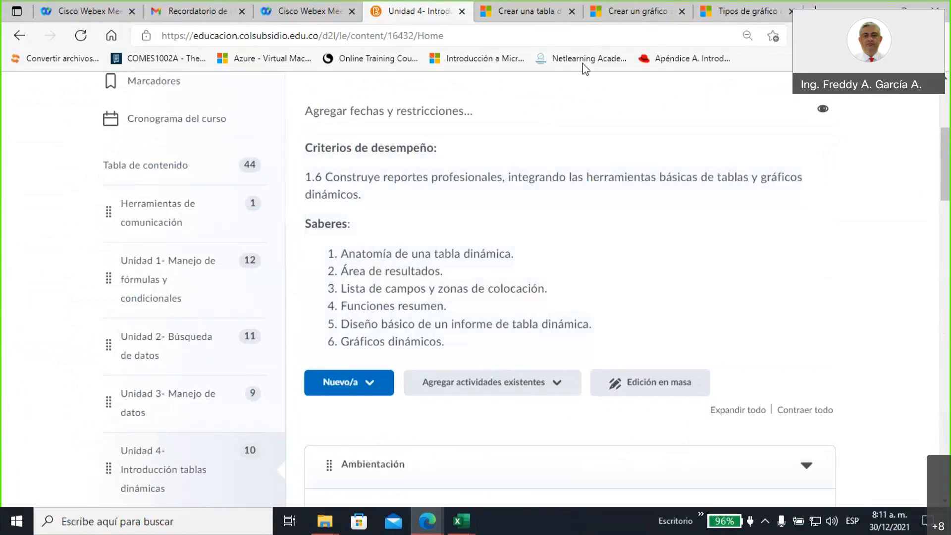
click(733, 14)
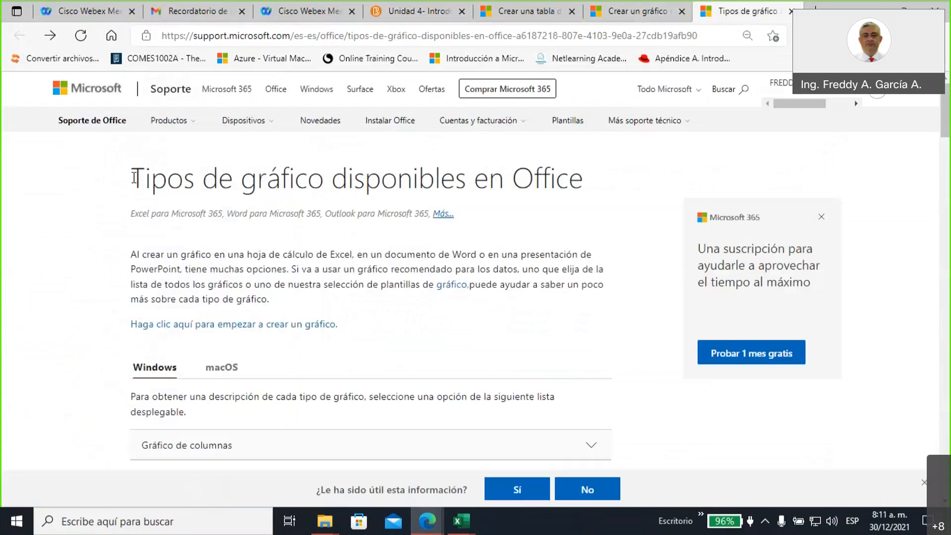
drag(133, 178, 584, 175)
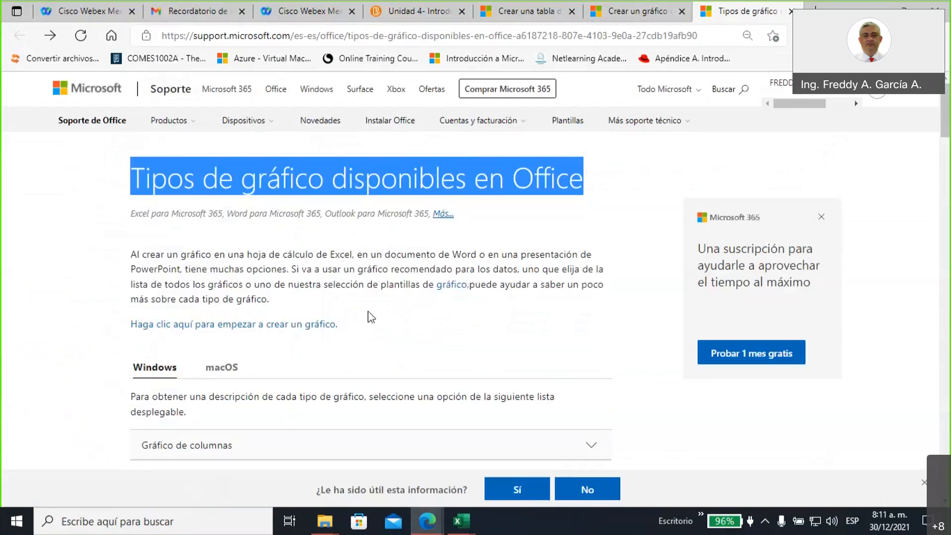
Step: Collapse the Gráfico de líneas and Gráficos circulares y de anillos sections and examine the list of chart types in the article
scroll(369, 311, down, 4)
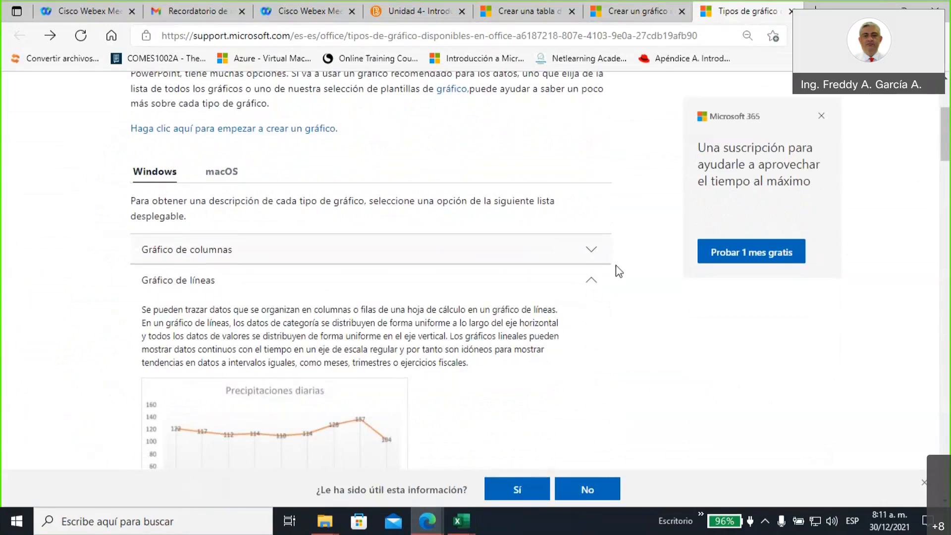
click(592, 280)
click(593, 312)
scroll(633, 239, down, 1)
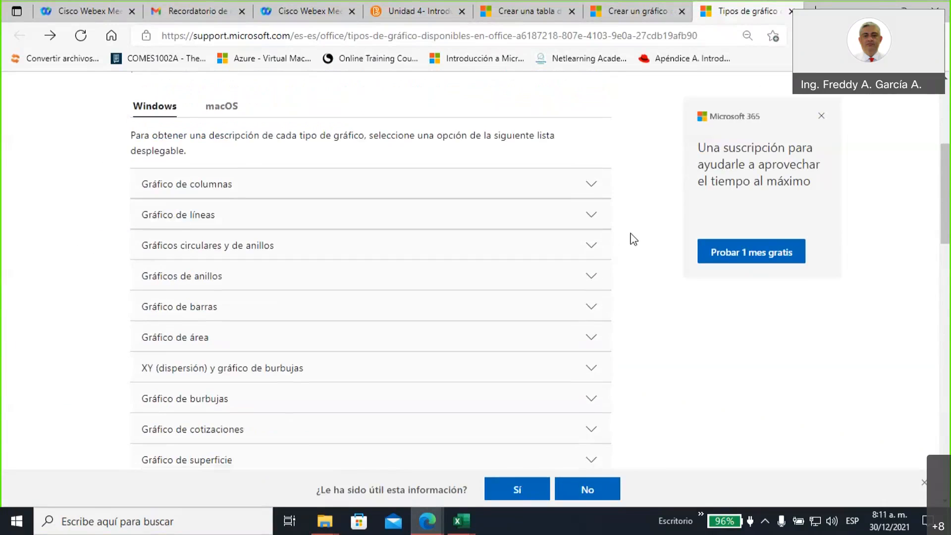
scroll(633, 239, down, 1)
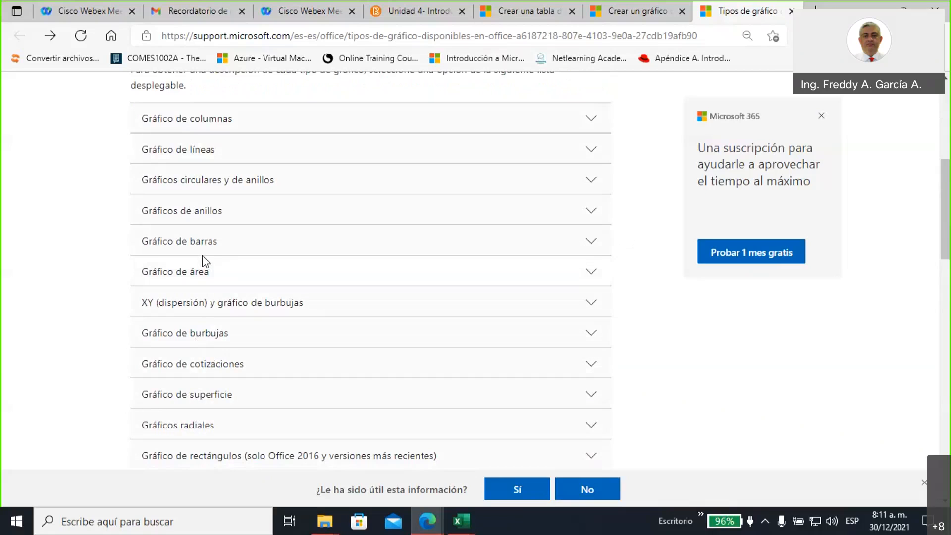
Step: Expand the Gráfico de columnas section and read its description and column chart subtypes
click(592, 120)
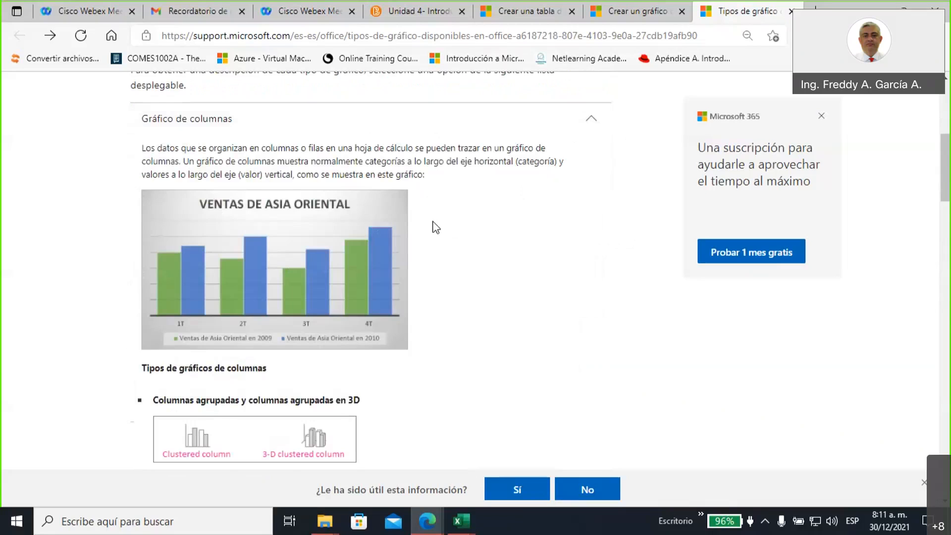
scroll(436, 227, down, 1)
scroll(436, 227, down, 1)
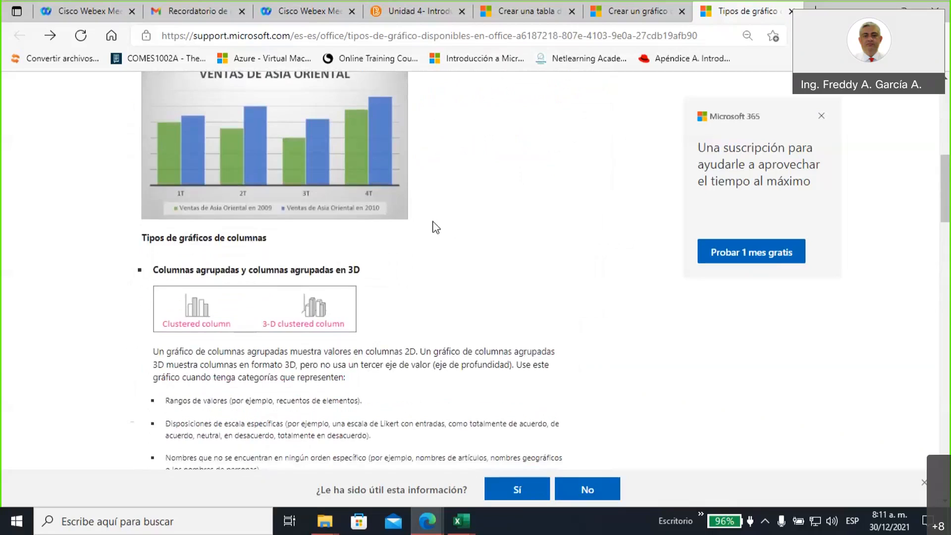
scroll(436, 227, down, 1)
scroll(434, 224, down, 1)
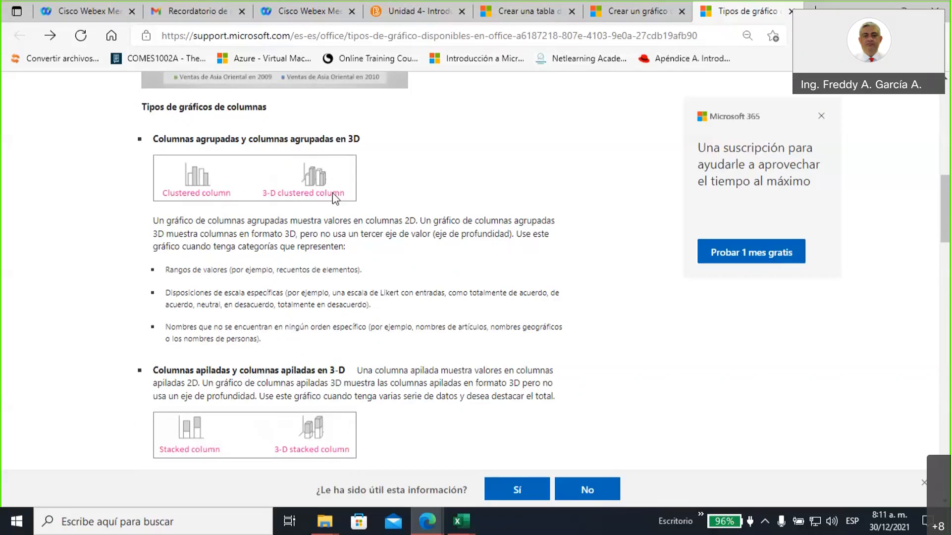
Step: Highlight the headings for grouped, stacked and 100% stacked columns in turn, and examine the Columnas 3D entry
drag(153, 140, 361, 134)
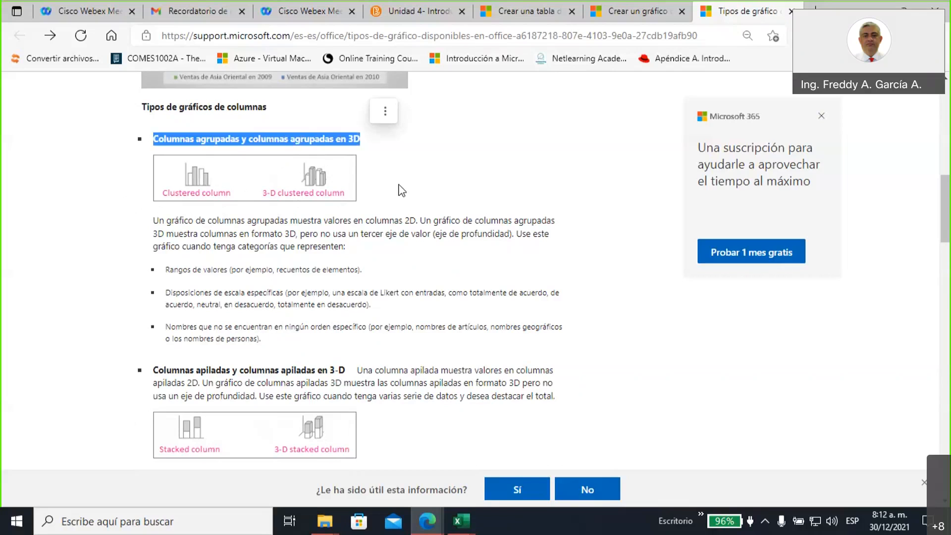
scroll(400, 190, down, 5)
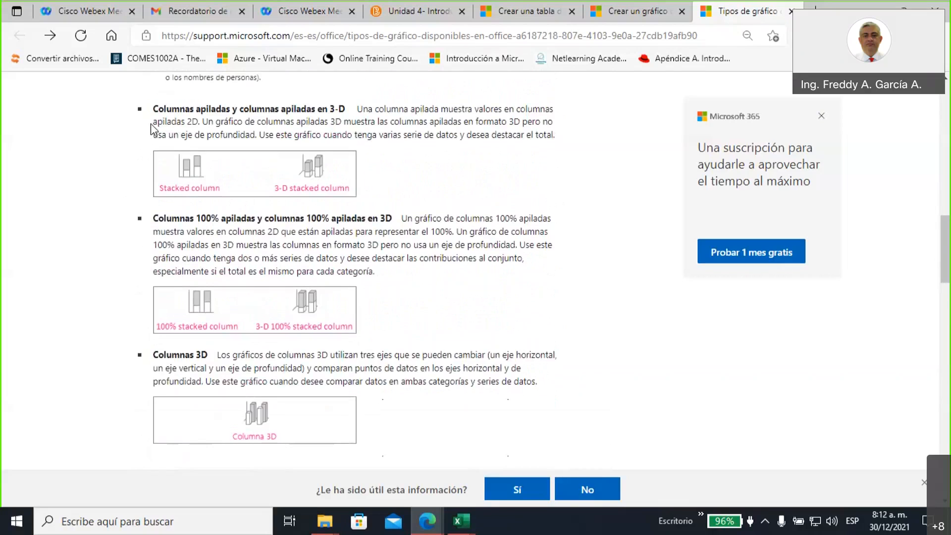
drag(153, 109, 345, 107)
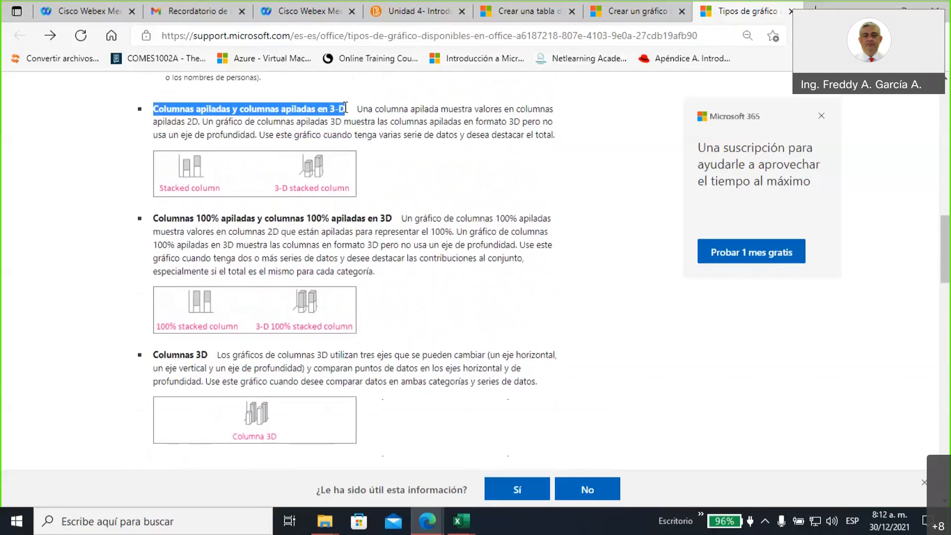
drag(154, 216, 394, 218)
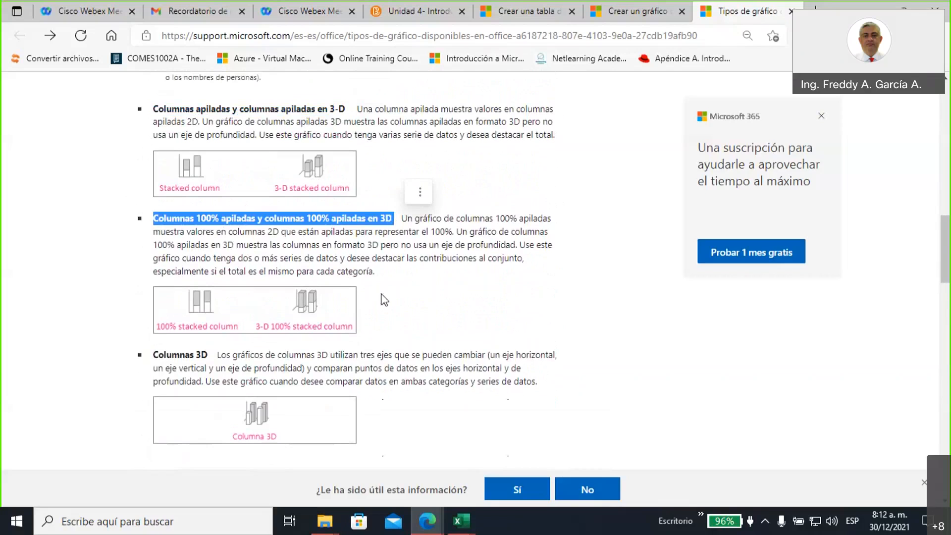
scroll(396, 262, down, 1)
scroll(394, 253, down, 2)
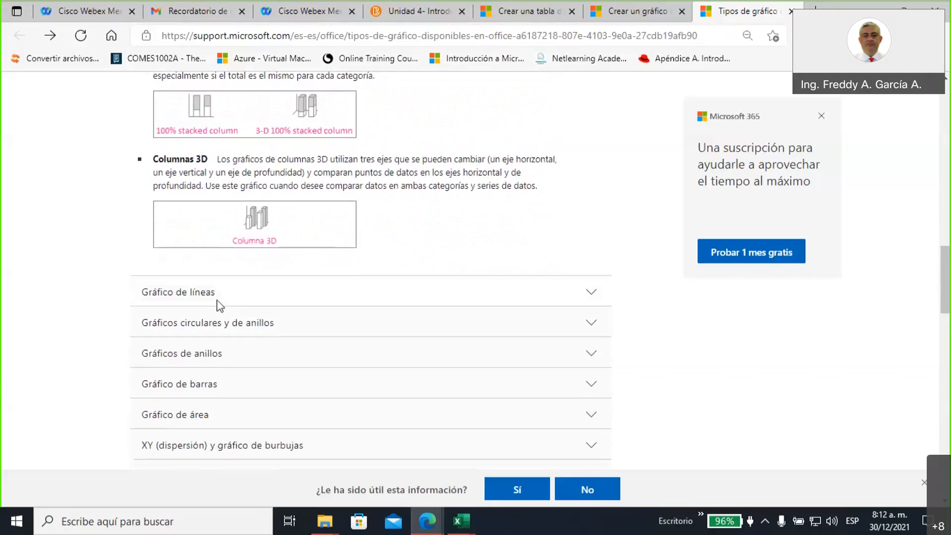
Step: Expand the Gráficos circulares y de anillos section and examine the example pie chart, its usage guidelines and the pie chart subtypes
click(268, 324)
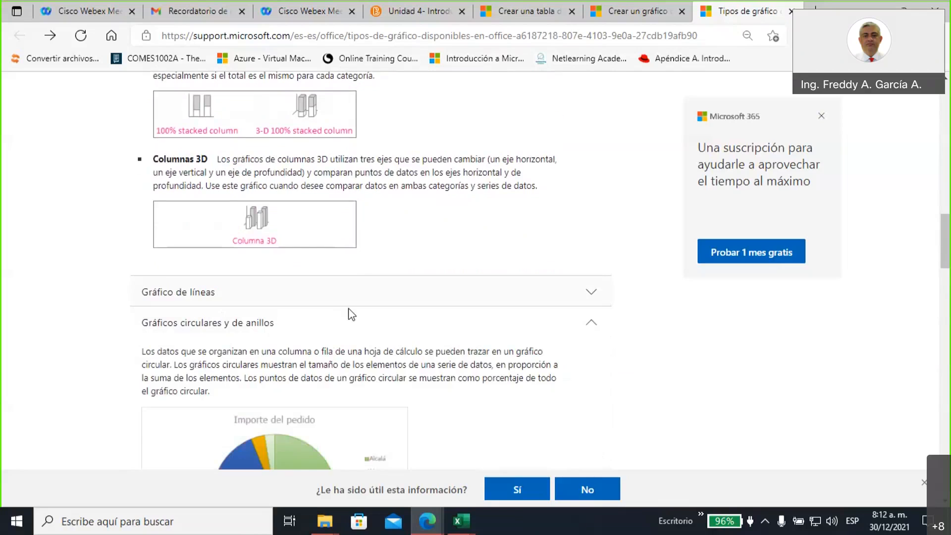
scroll(352, 315, down, 5)
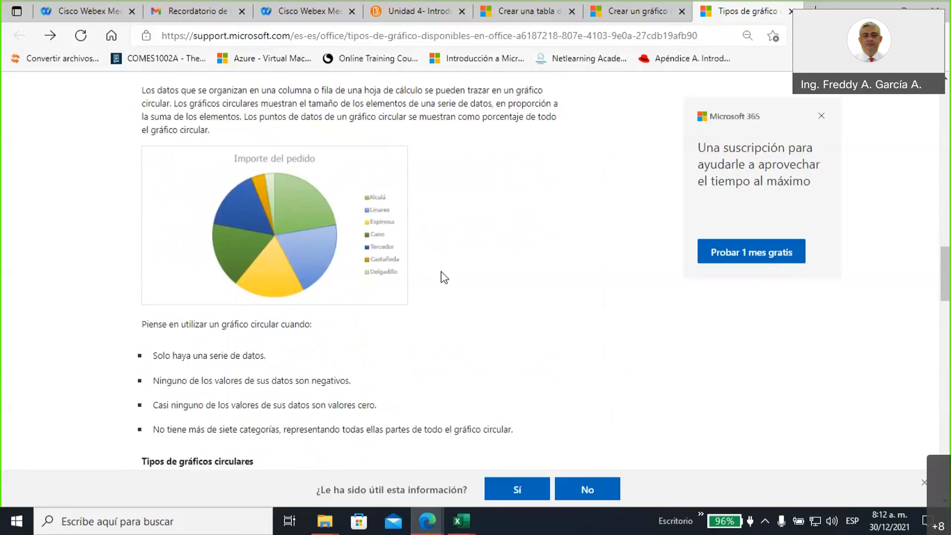
scroll(444, 278, up, 1)
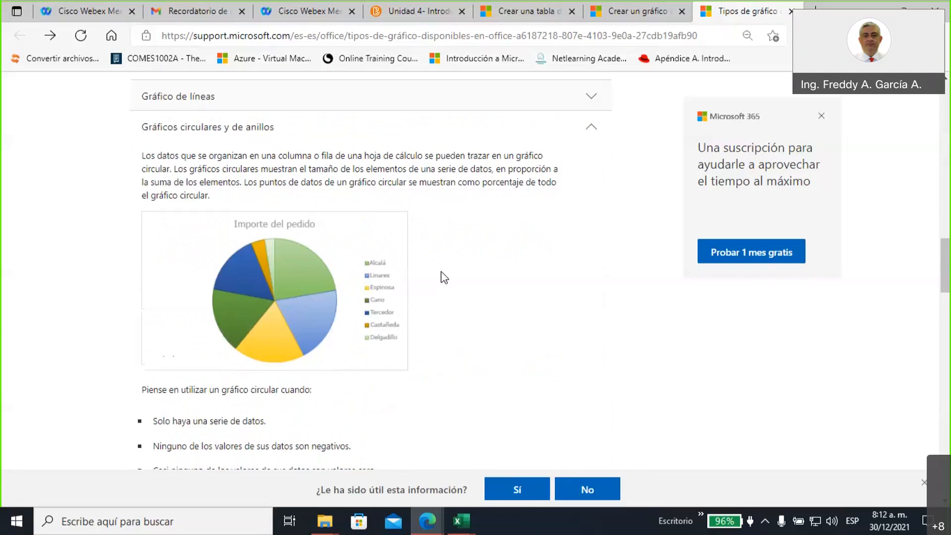
scroll(442, 276, down, 7)
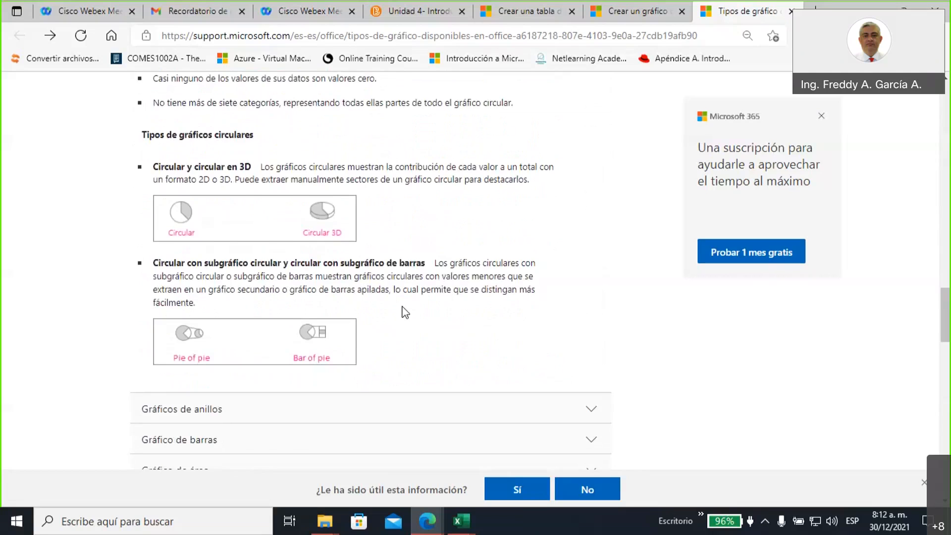
scroll(405, 312, down, 2)
scroll(405, 312, down, 1)
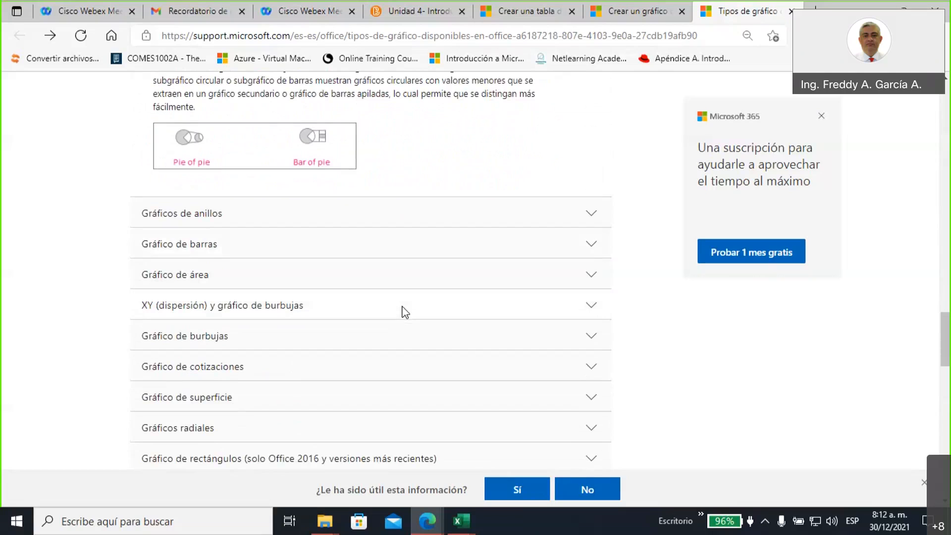
scroll(439, 269, up, 3)
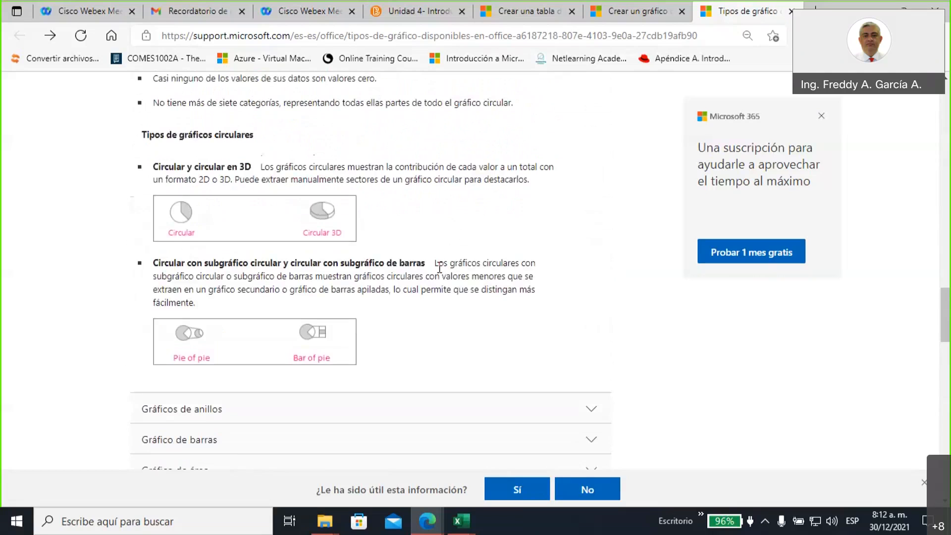
scroll(439, 269, down, 2)
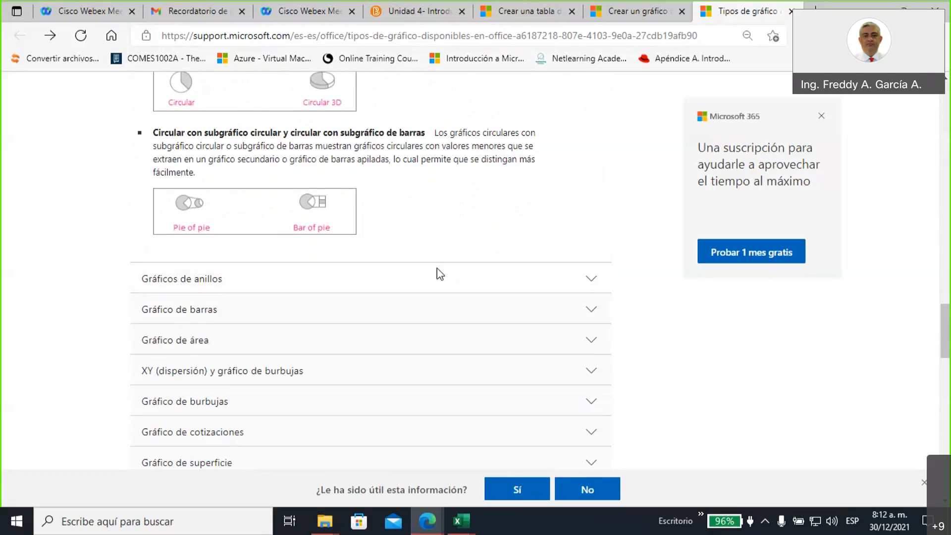
scroll(438, 273, down, 1)
scroll(438, 273, down, 1)
scroll(437, 271, up, 7)
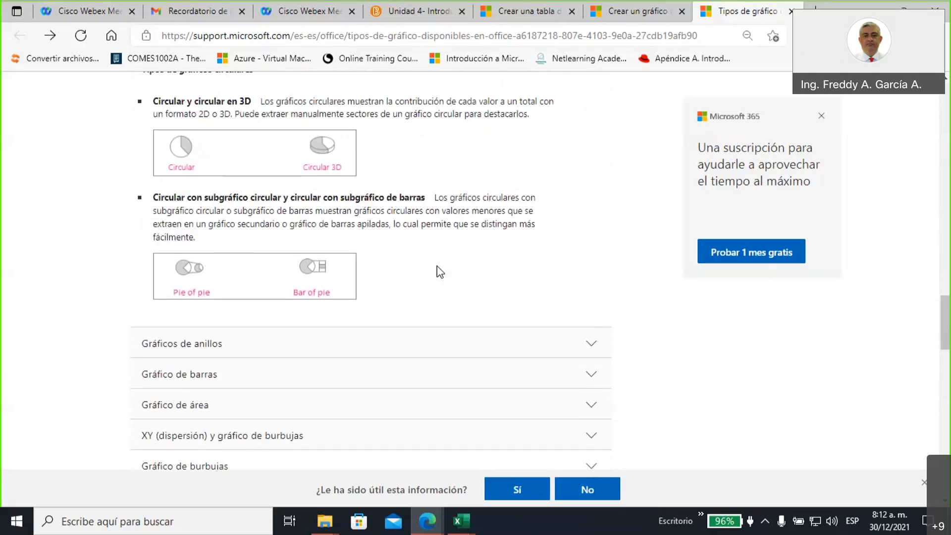
Step: Return to the beginning of the article and highlight the word gráfico in its title
scroll(437, 270, up, 9)
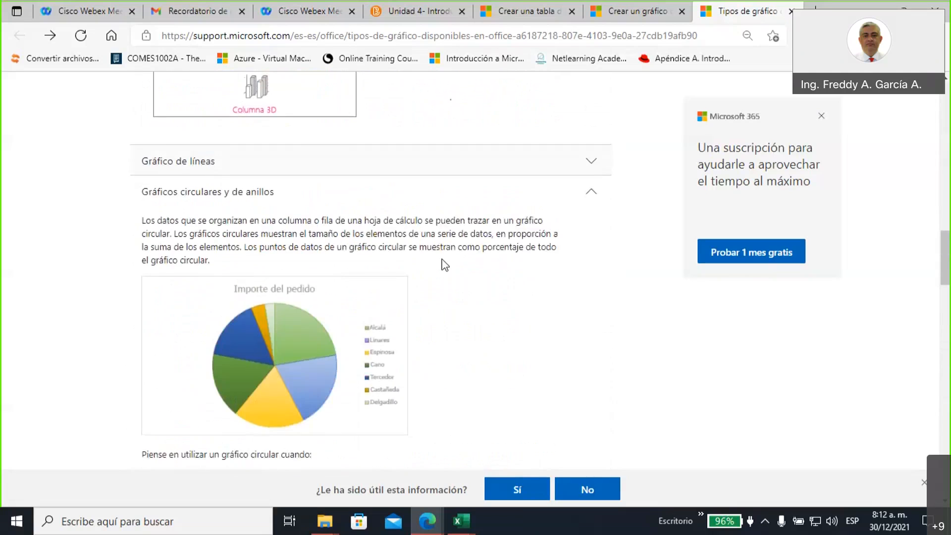
scroll(442, 259, up, 13)
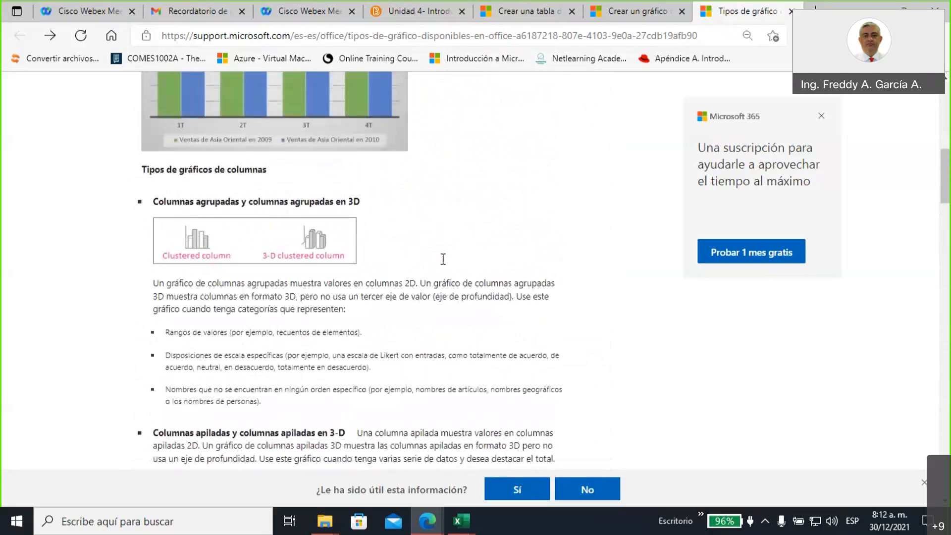
scroll(443, 259, up, 3)
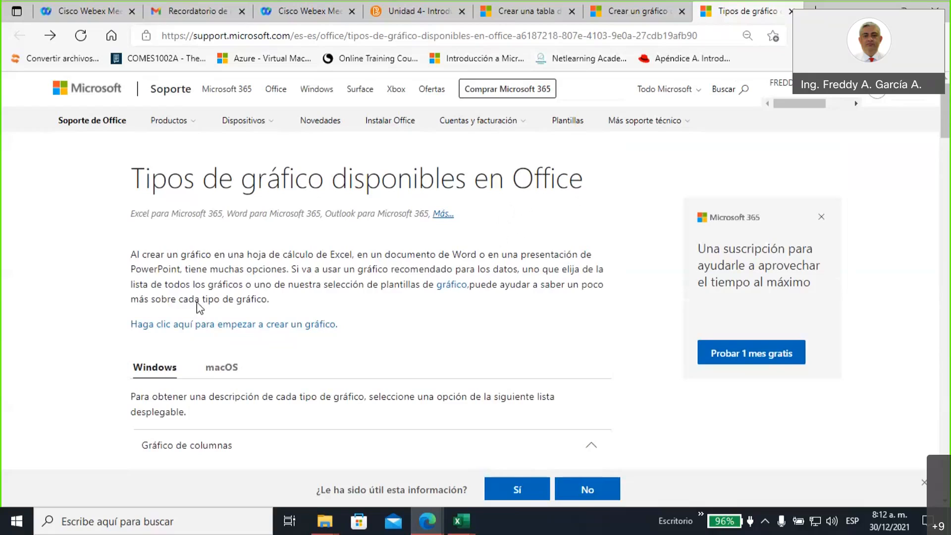
double_click(266, 177)
drag(342, 174, 325, 177)
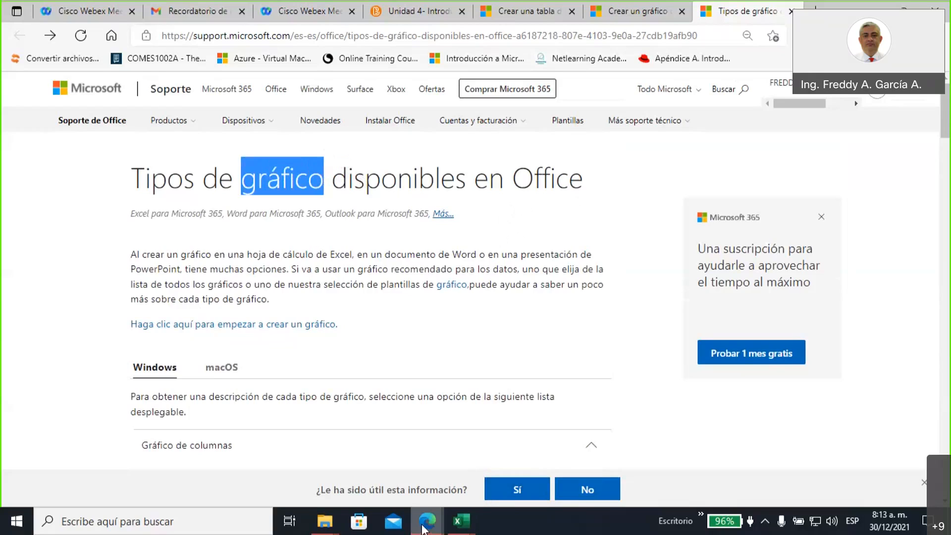
Step: Switch to the EJERCICIOS workbook in Excel and start inserting a Gráfico dinámico from the Buzo value for Centro, keeping the pivot table in view
click(456, 528)
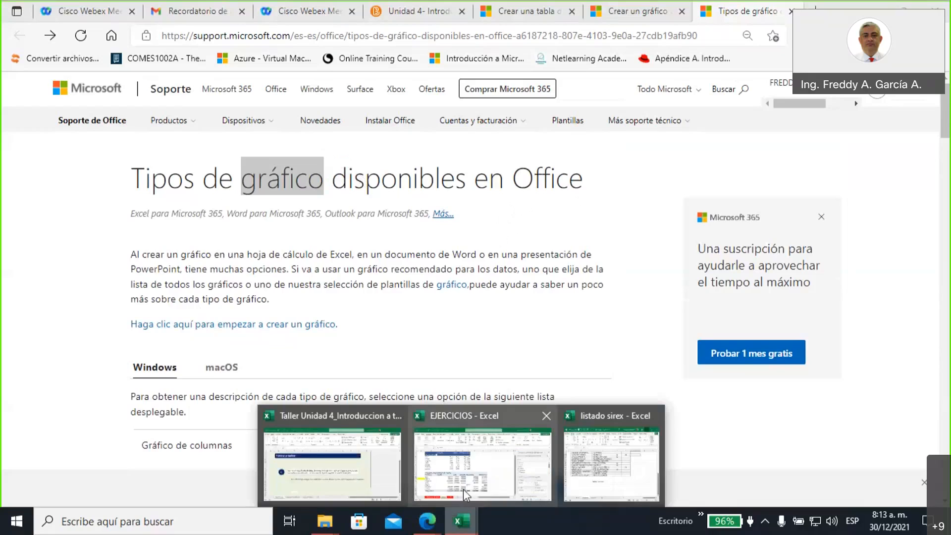
click(501, 480)
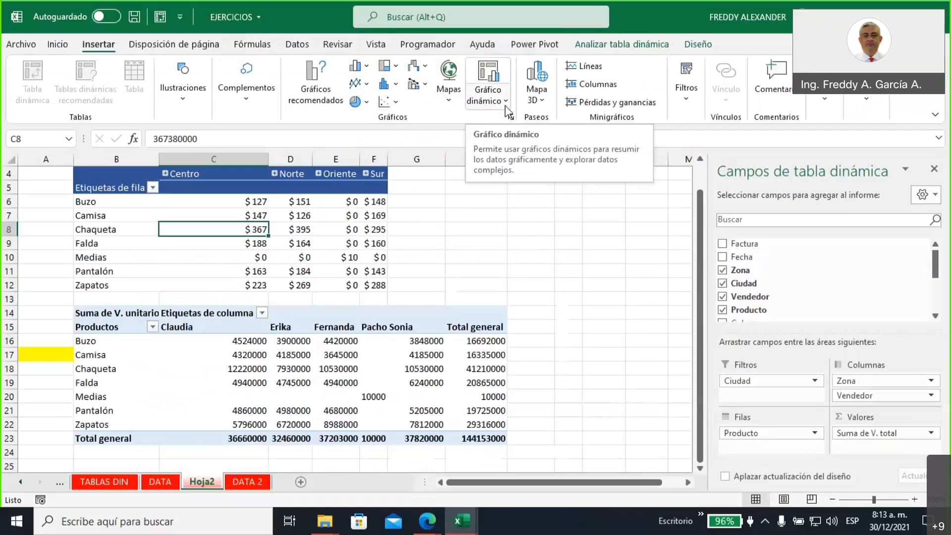
click(490, 221)
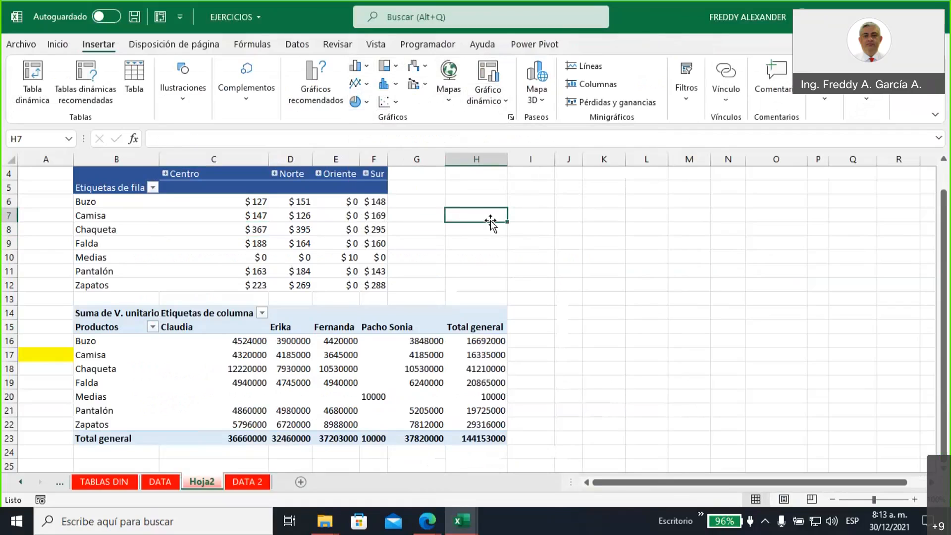
click(213, 207)
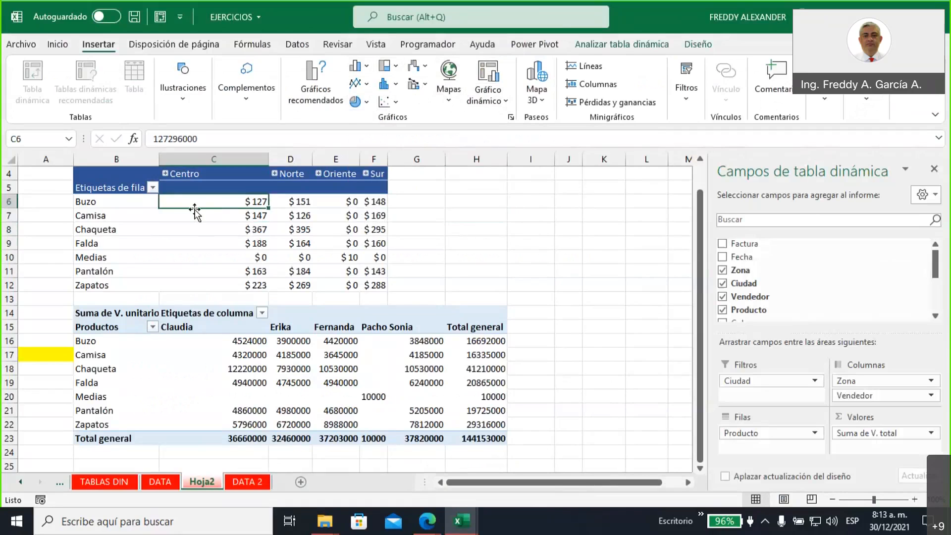
click(505, 102)
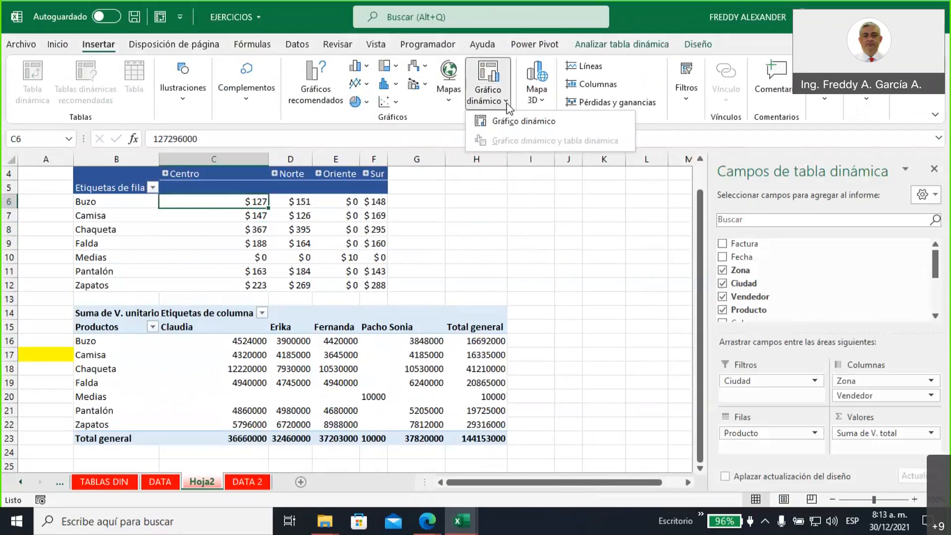
click(510, 120)
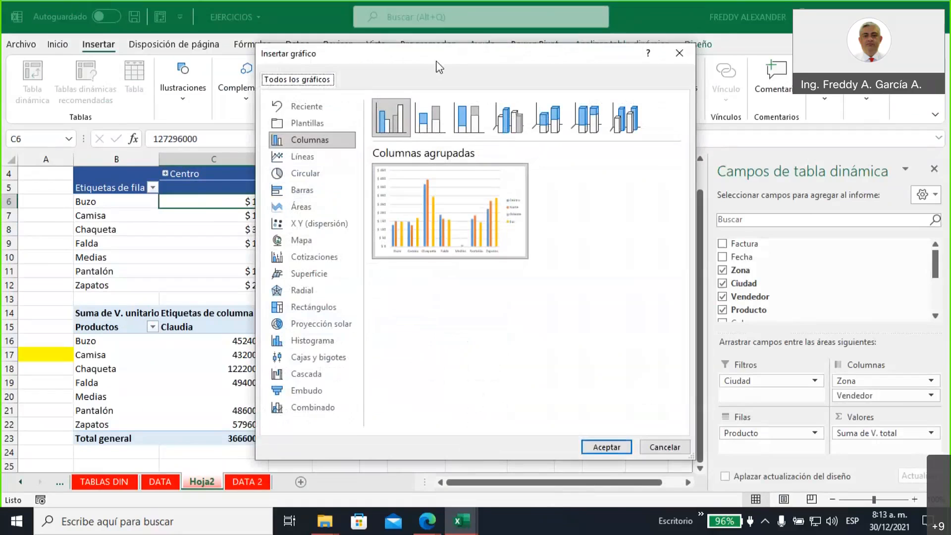
drag(436, 60, 607, 55)
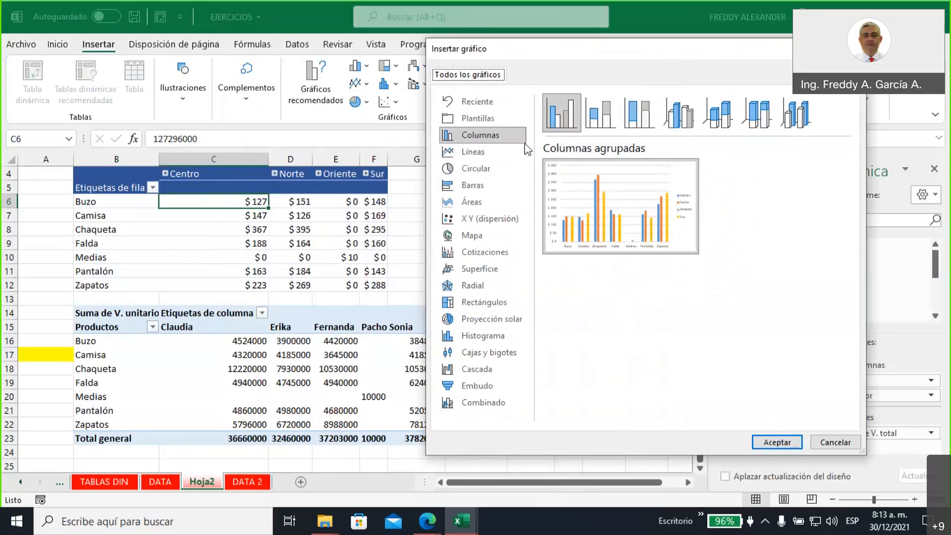
Step: Preview the Columna agrupada 3D, Columna 3D apilada and Combinado chart types for the pivot data
click(636, 122)
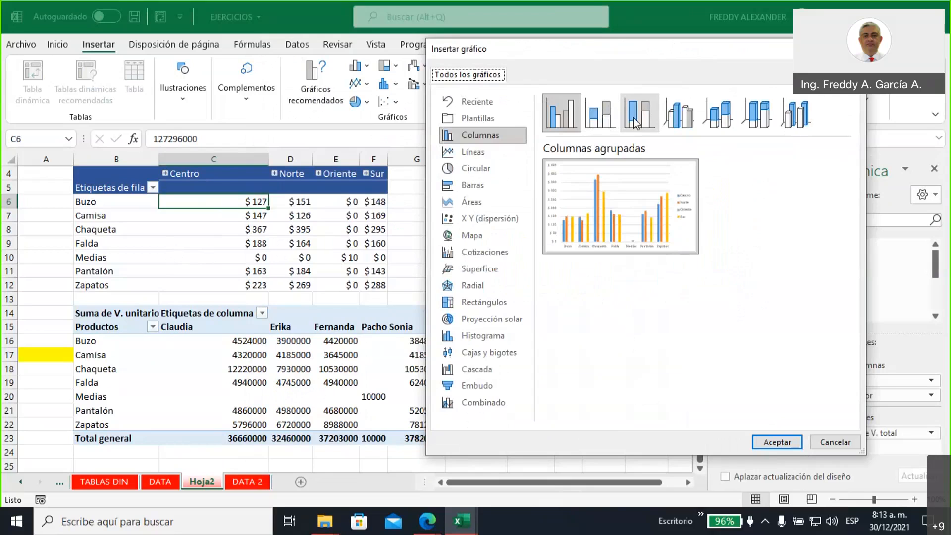
click(676, 122)
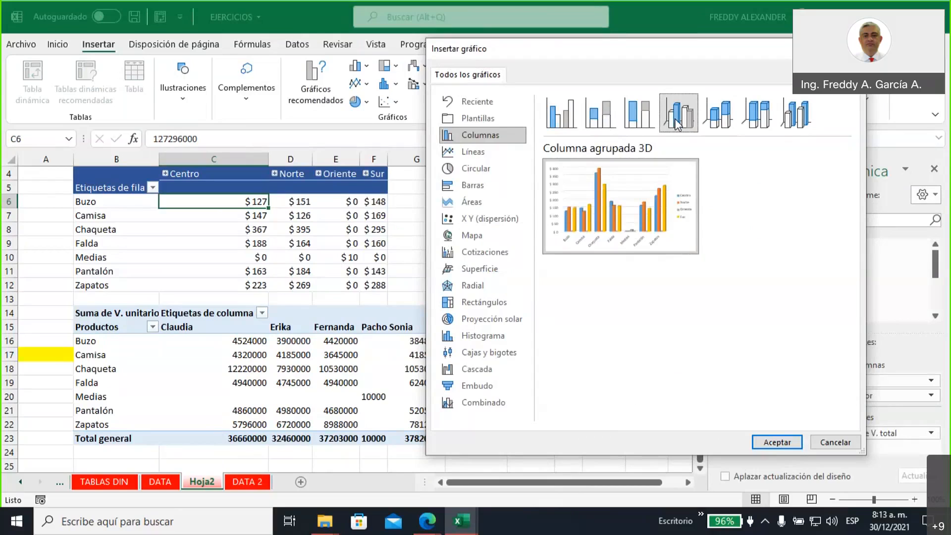
click(730, 122)
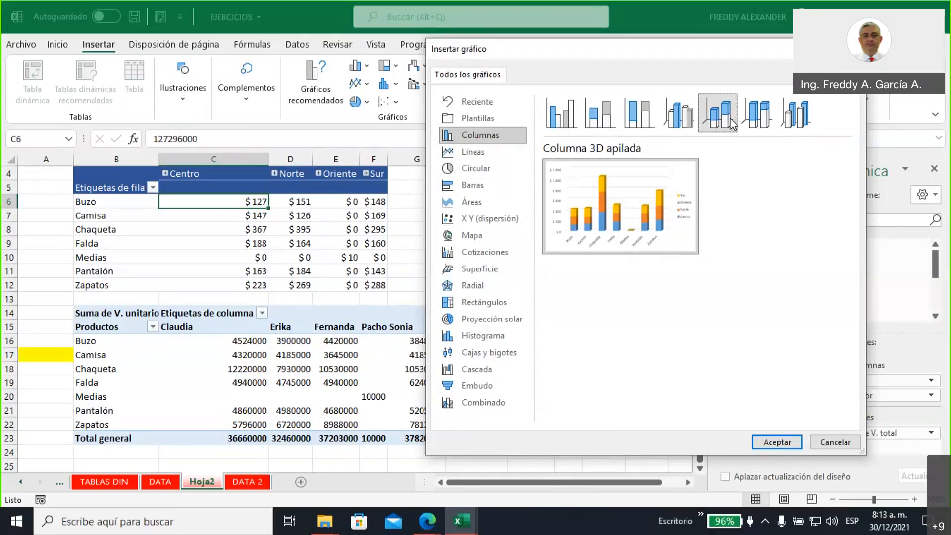
mouse_move(679, 251)
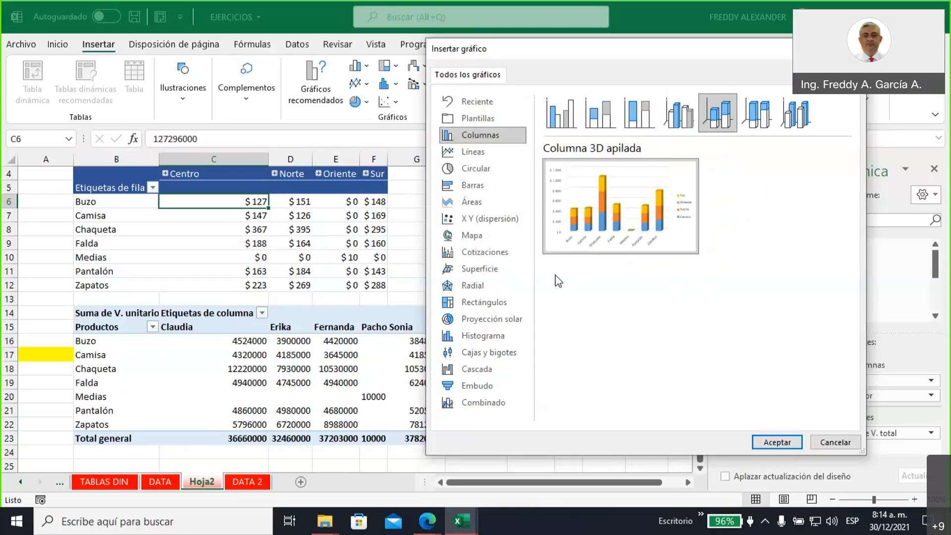
click(488, 404)
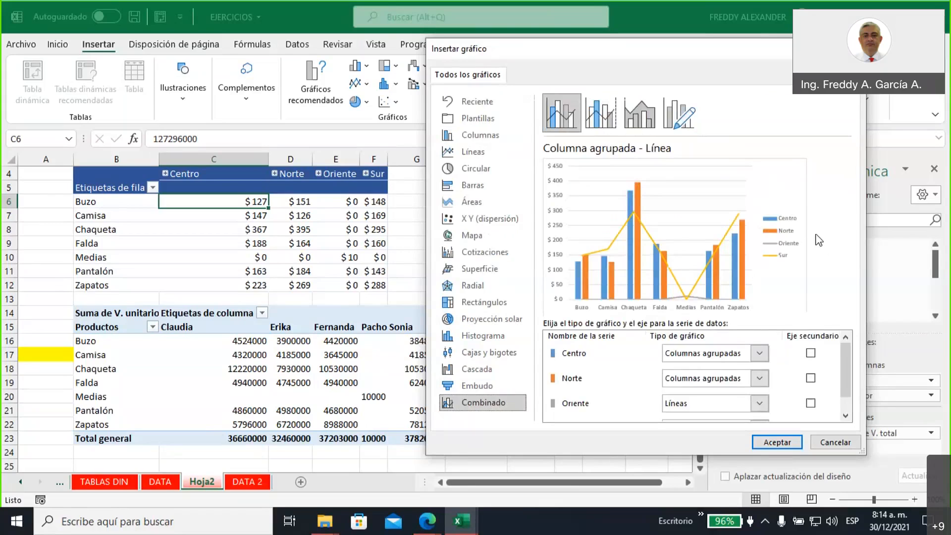
Step: Insert the pivot chart using the Columnas agrupadas type
click(479, 137)
mouse_move(639, 221)
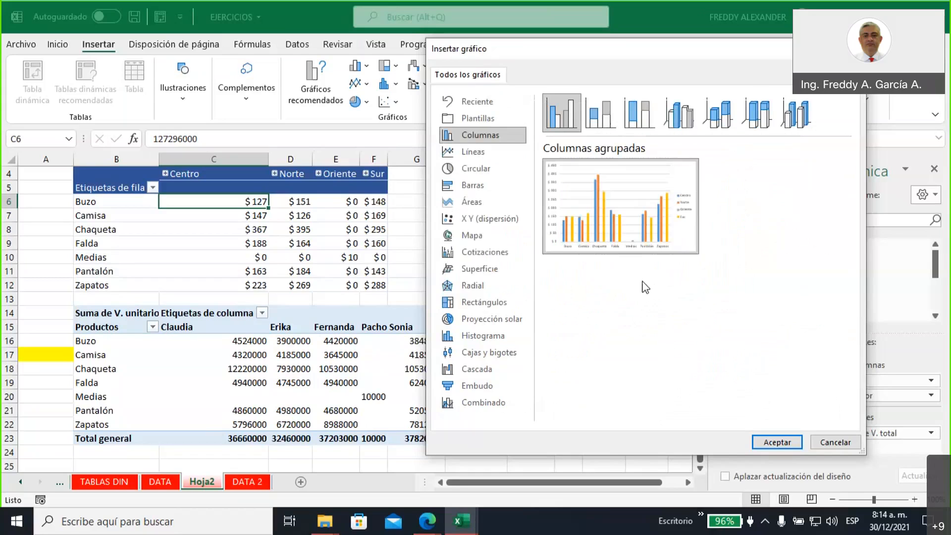
click(776, 443)
Step: Place the pivot chart beside the upper pivot table from column G and enlarge it to reach column O and row 23, with the field list closed
drag(416, 233, 569, 185)
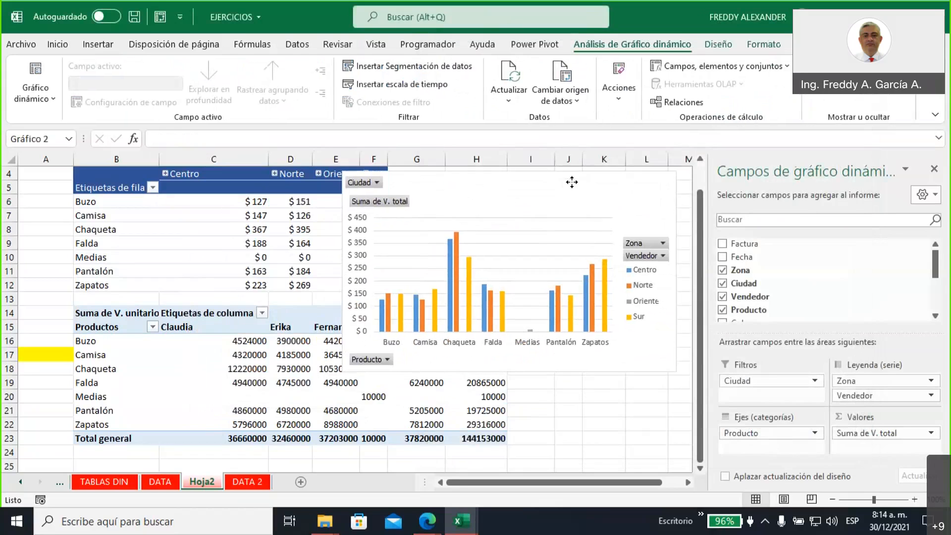
click(934, 169)
drag(522, 185, 577, 184)
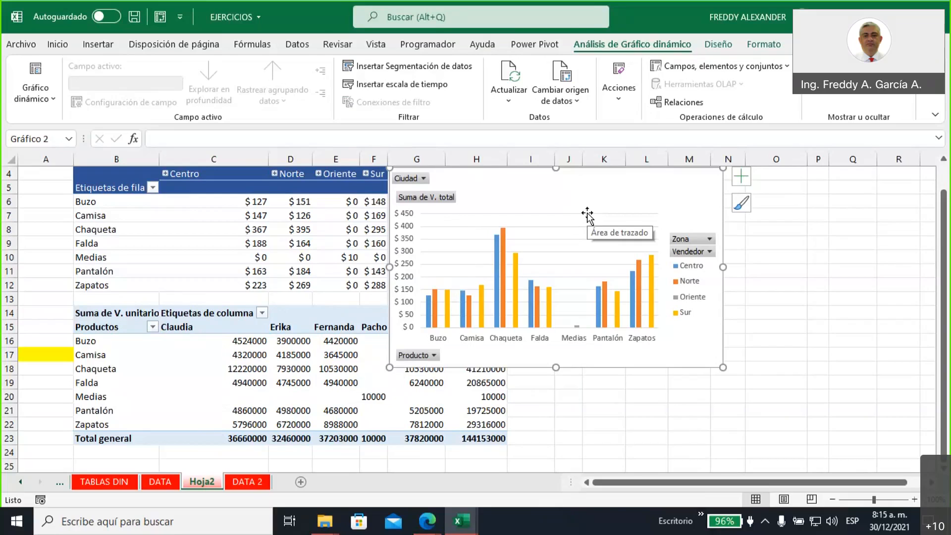
drag(722, 366, 799, 437)
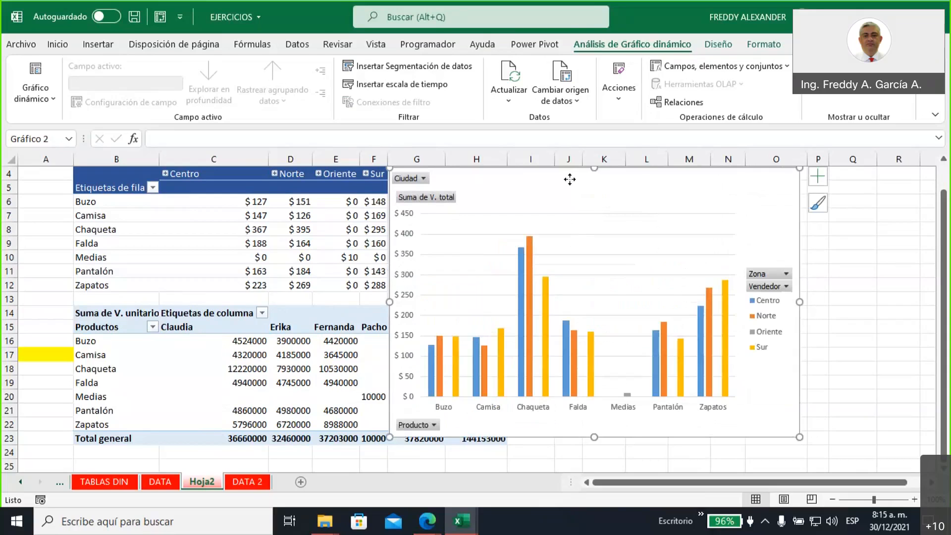
drag(570, 180, 569, 181)
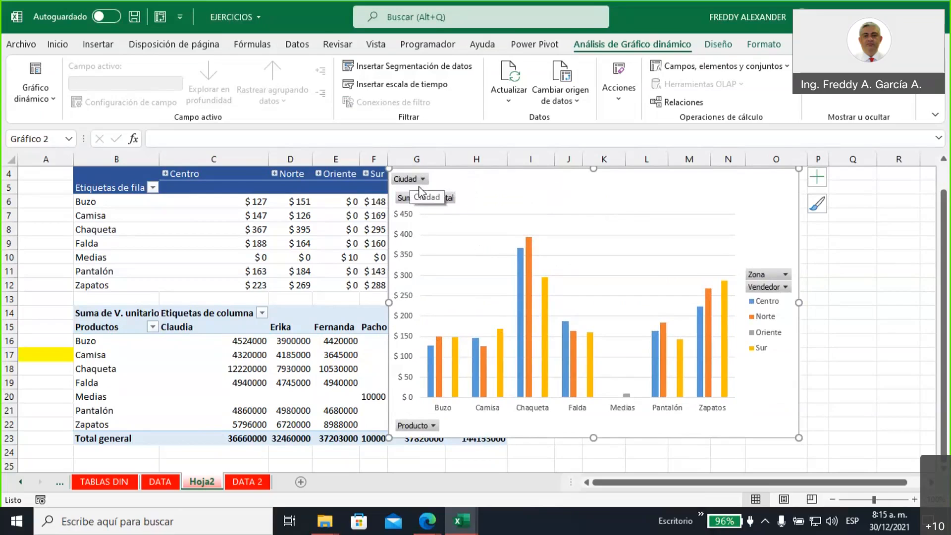
Step: Examine the filter options of the Producto, Zona and Vendedor fields on the pivot chart without changing them
click(434, 427)
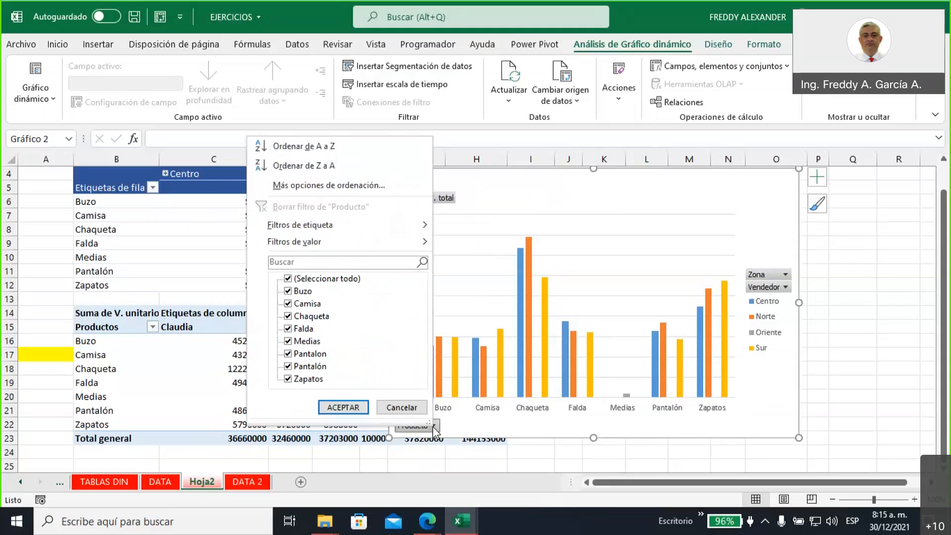
click(432, 426)
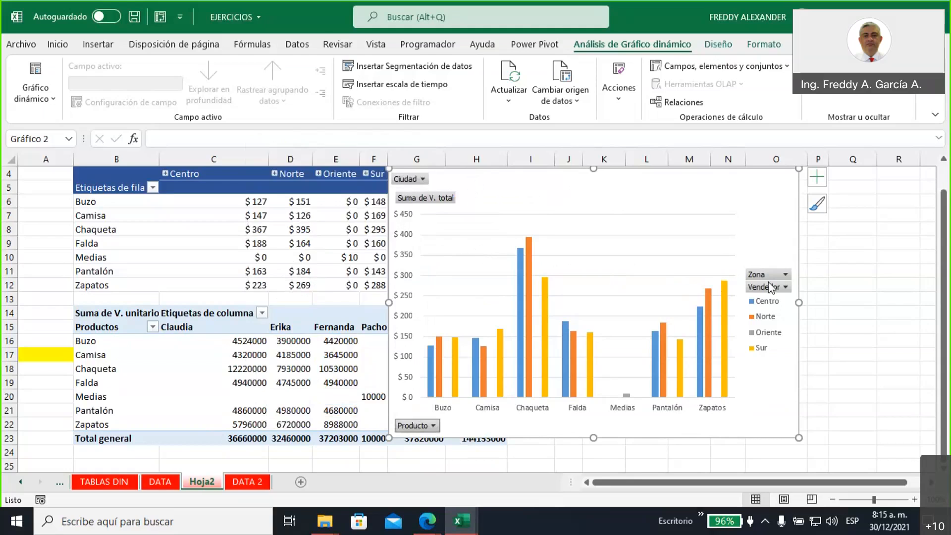
click(786, 275)
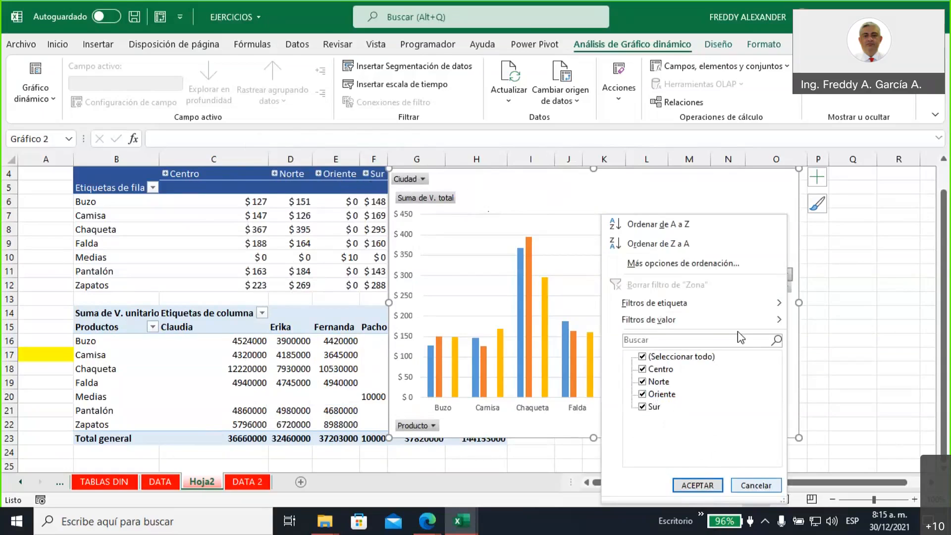
click(736, 209)
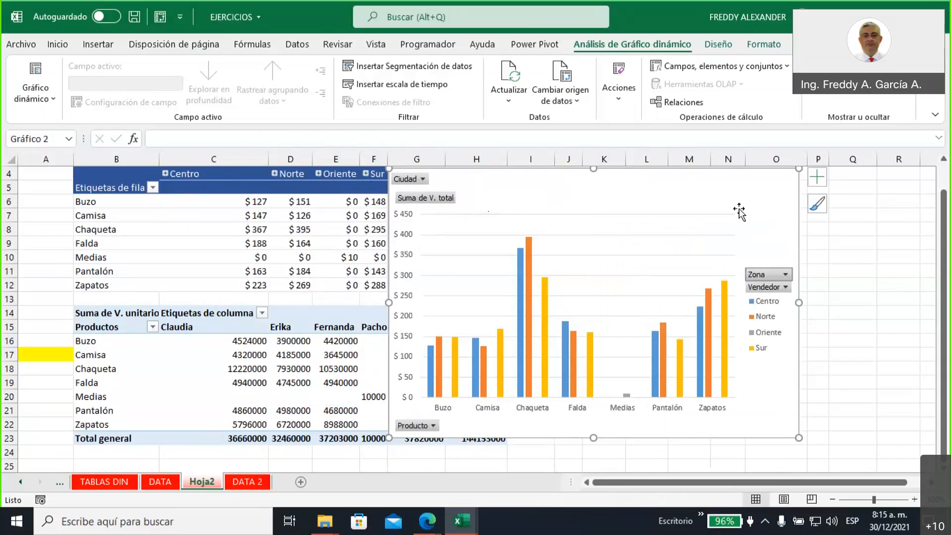
click(775, 289)
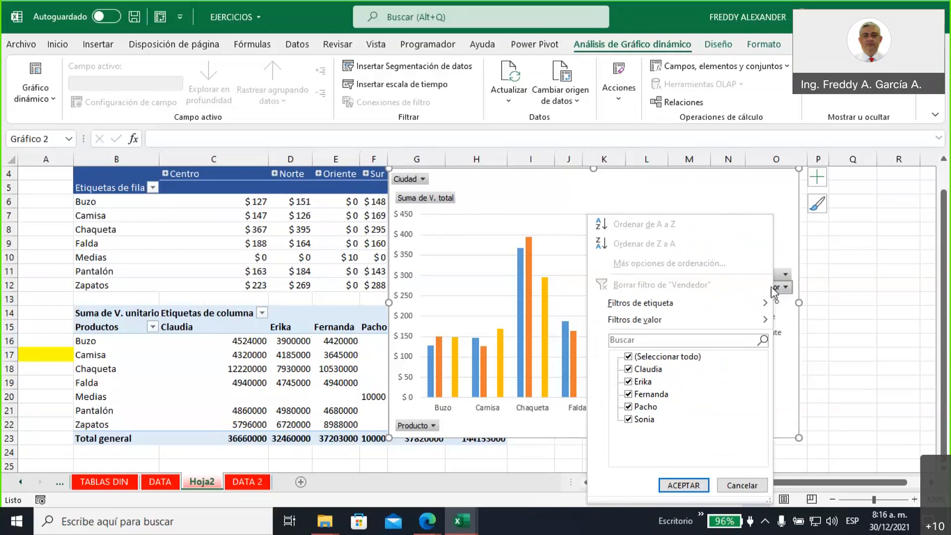
click(575, 174)
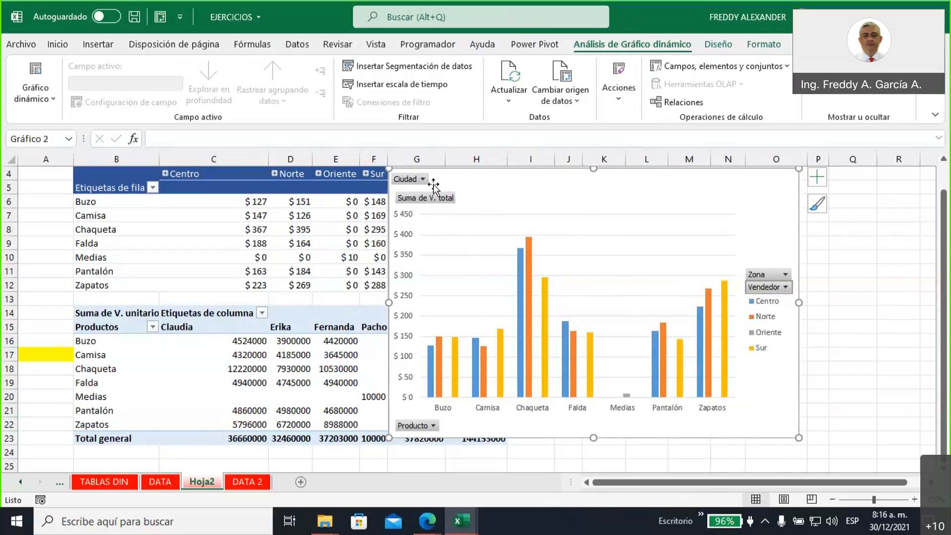
Step: Filter the pivot chart's Zona field to Norte only and move the chart next to the pivot table, starting at column D
click(786, 277)
click(639, 356)
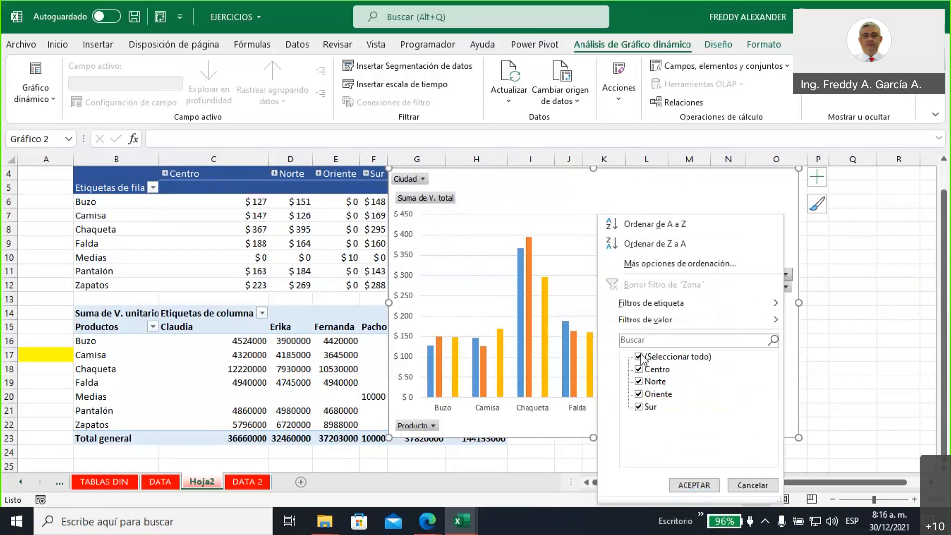
click(639, 382)
click(694, 484)
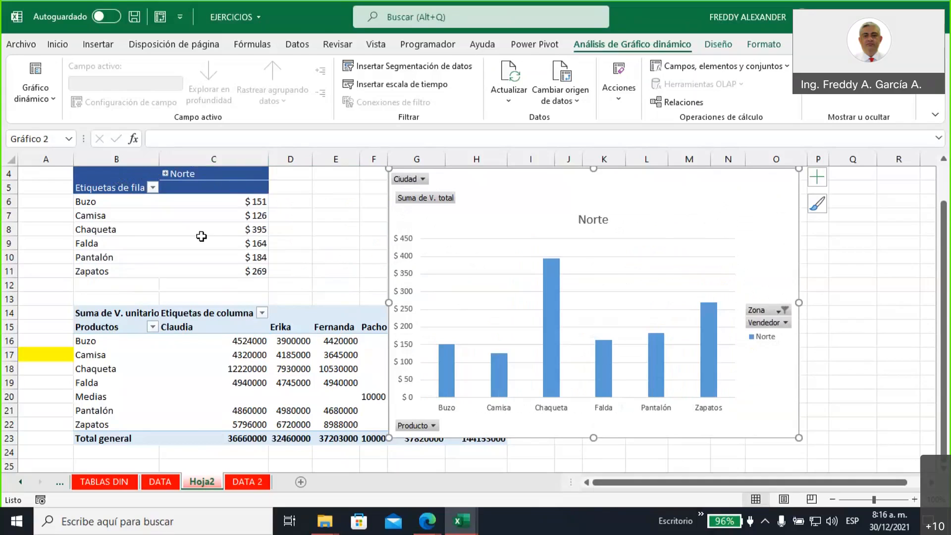
mouse_move(218, 234)
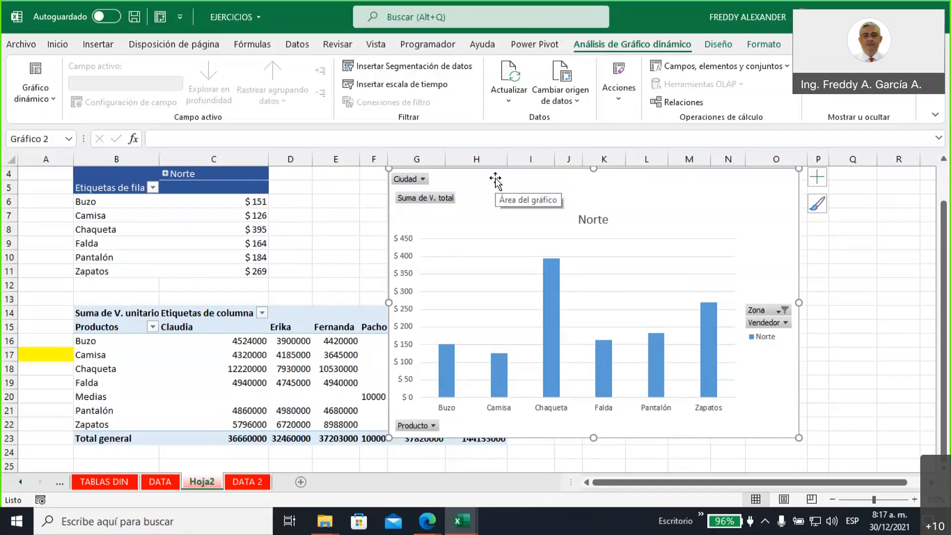
mouse_move(495, 181)
mouse_down()
mouse_move(382, 186)
mouse_move(377, 175)
mouse_up()
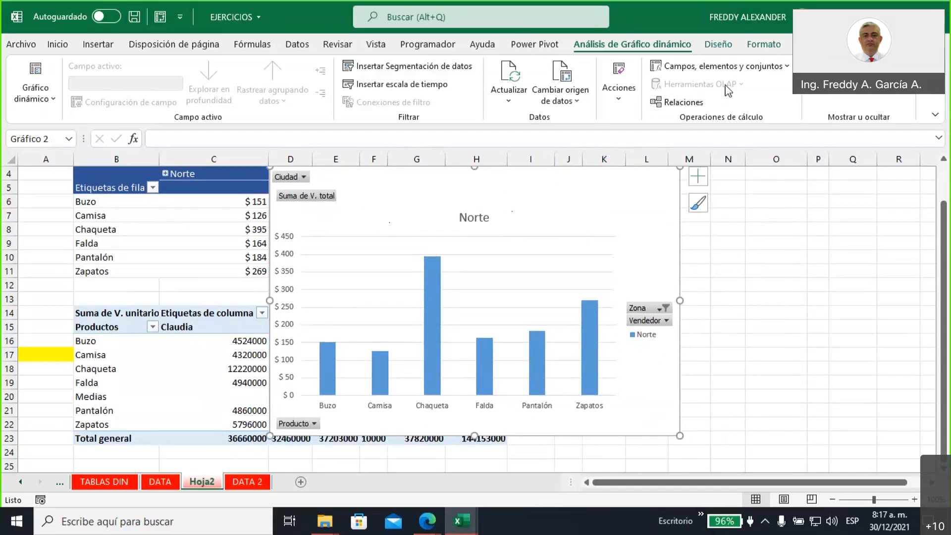
Step: Show the chart design options, then display the pivot chart's field list and close it again
click(716, 46)
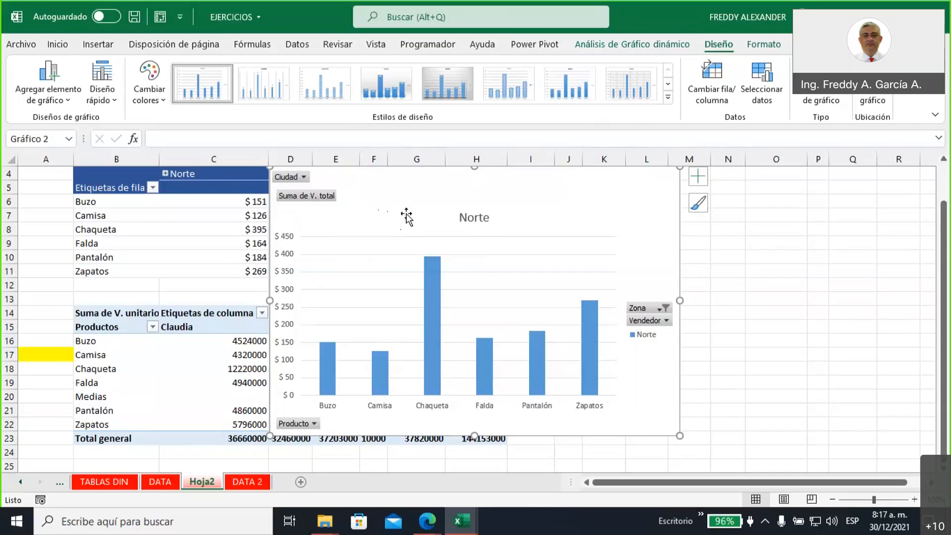
right_click(353, 187)
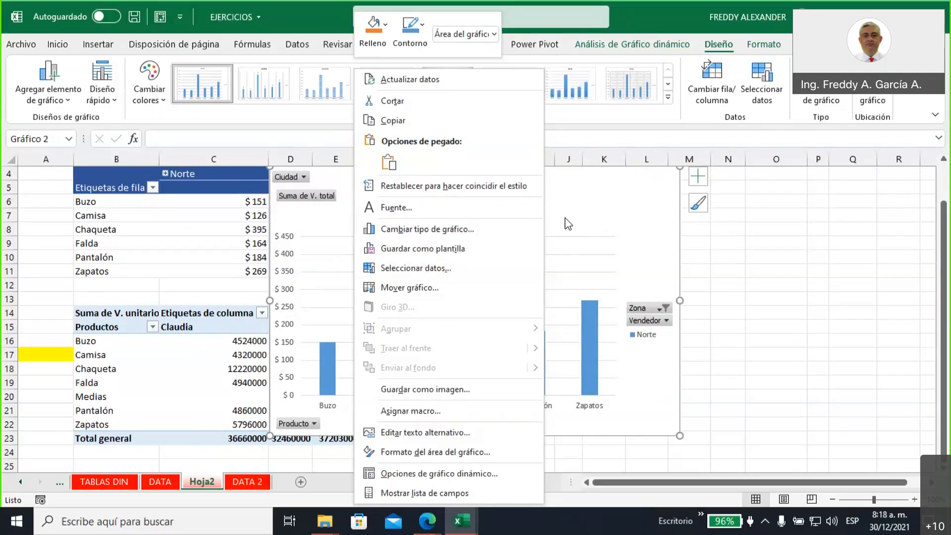
click(442, 493)
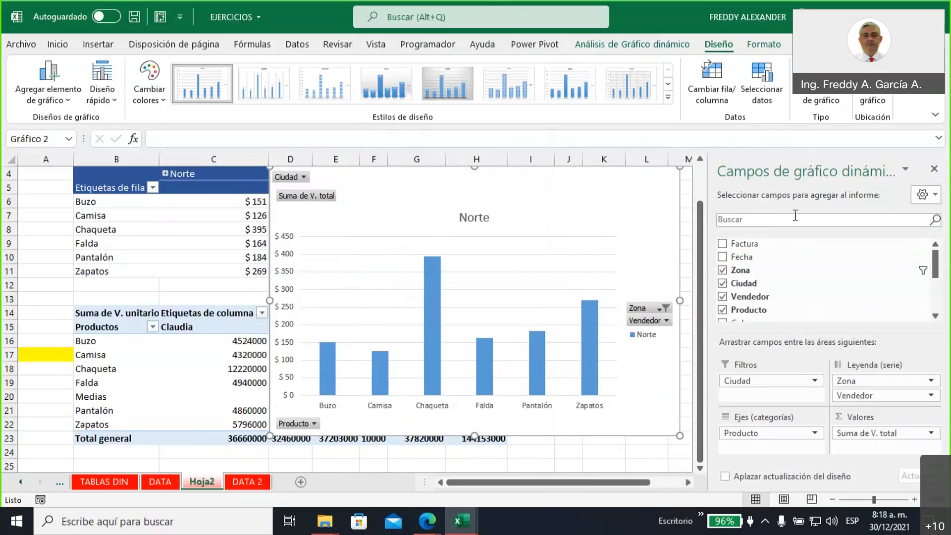
click(935, 171)
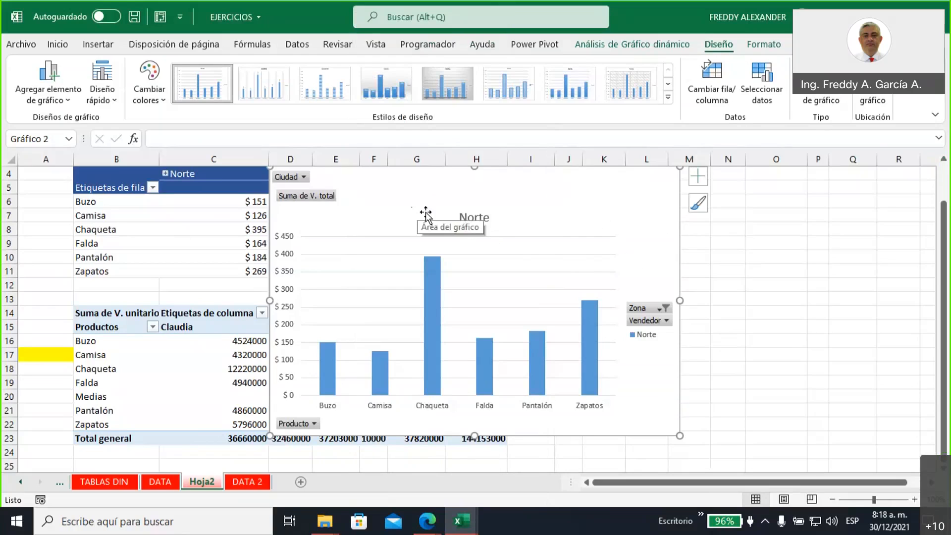
Step: Review the available chart element options for Ejes, Títulos del eje, Título del gráfico, Etiquetas de datos and Tabla de datos
click(60, 101)
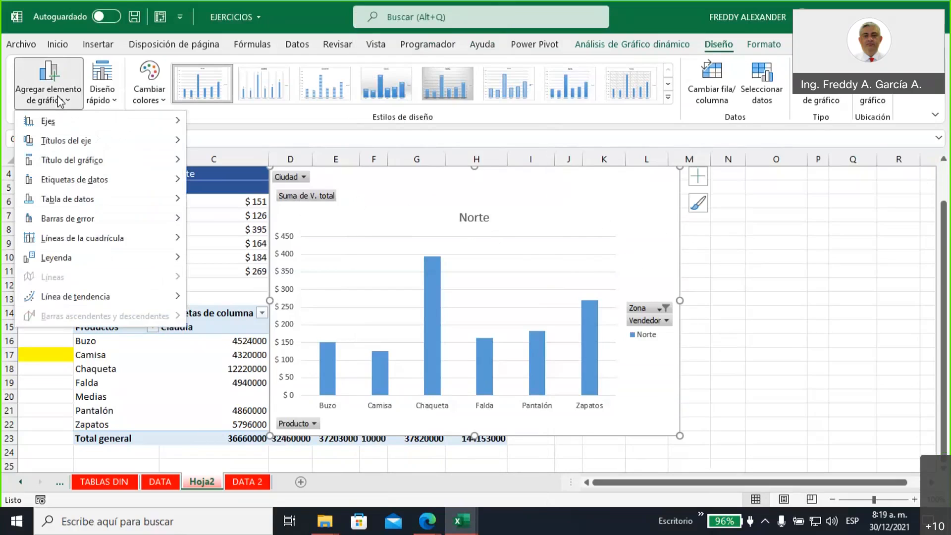
mouse_move(63, 127)
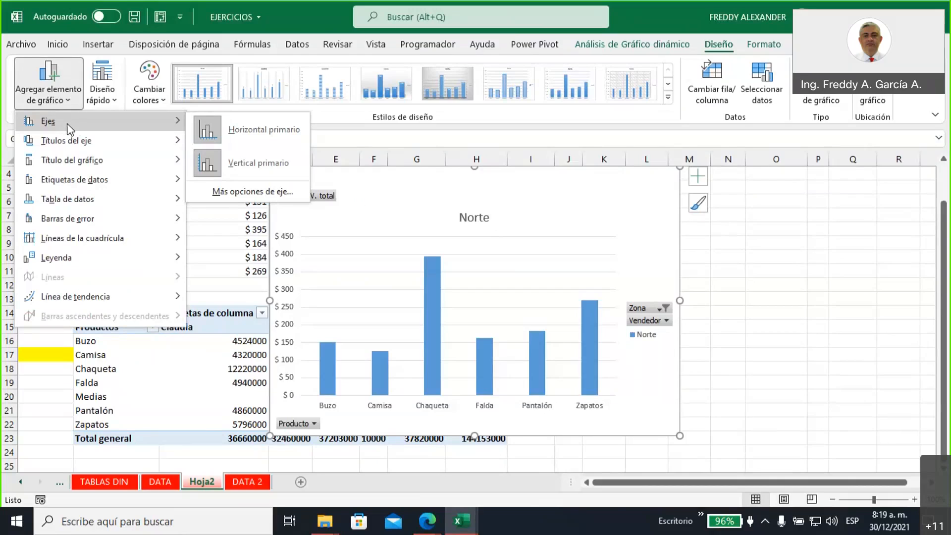
mouse_move(80, 140)
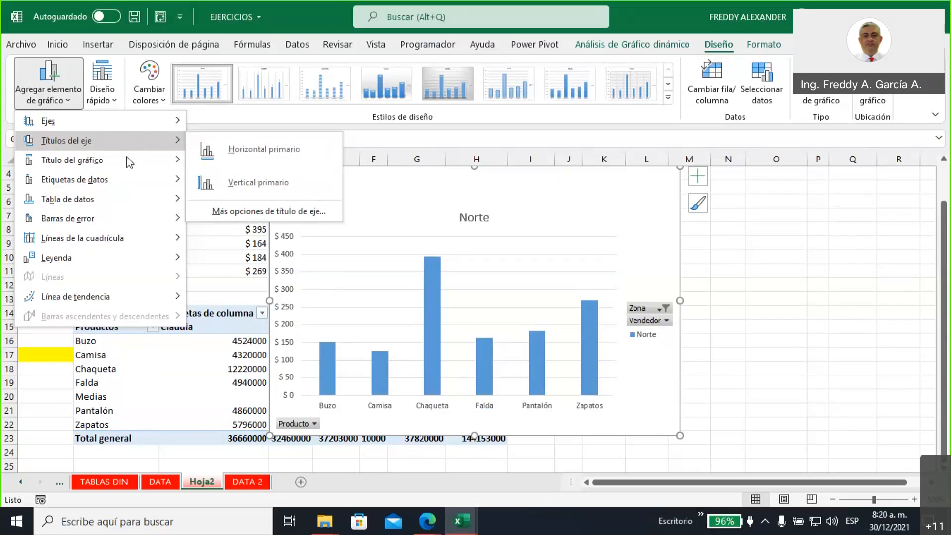
mouse_move(122, 166)
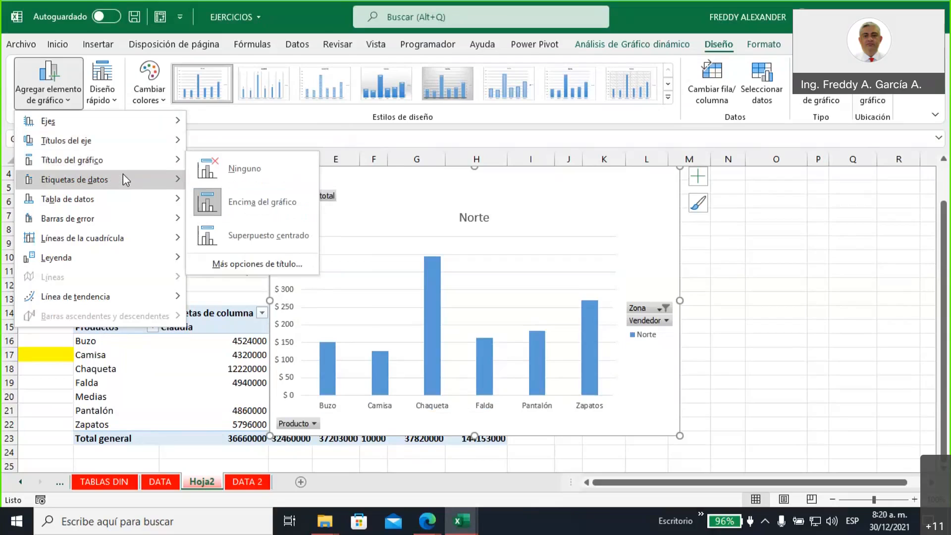
mouse_move(129, 204)
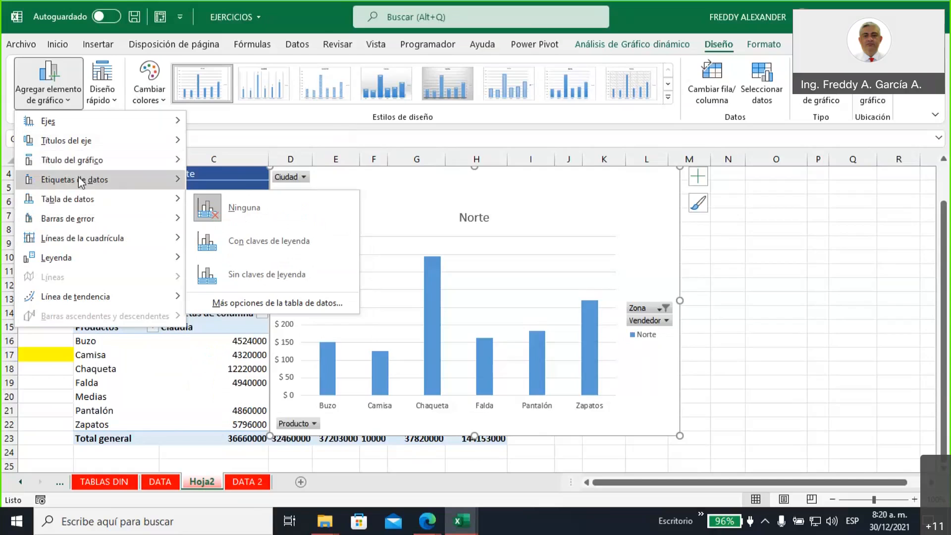
mouse_move(79, 181)
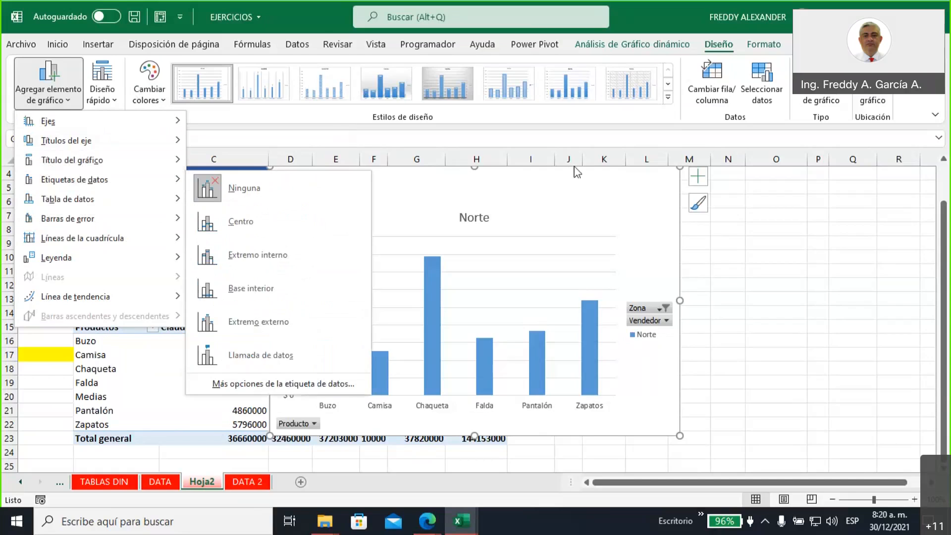
Step: Try Etiquetas de datos on the pivot chart, remove them, and add a Tabla de datos instead
click(697, 177)
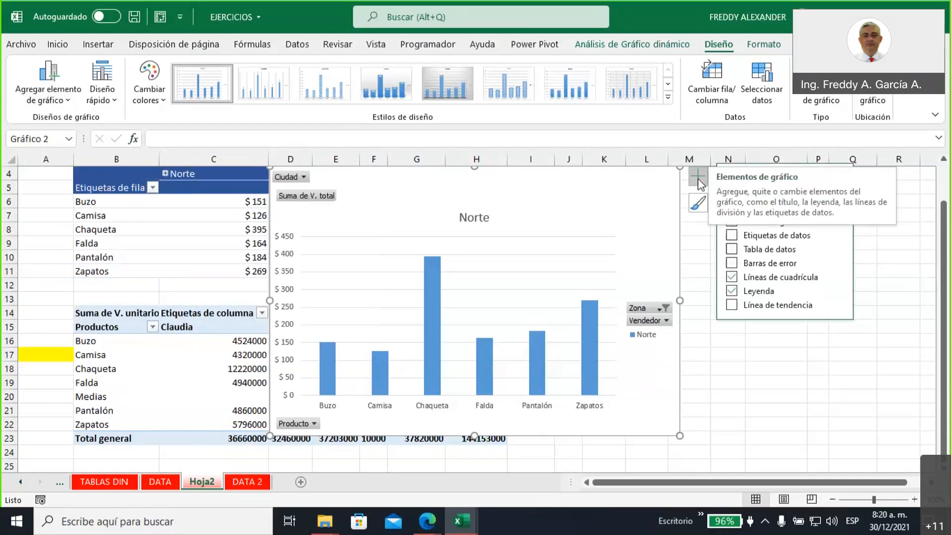
click(732, 236)
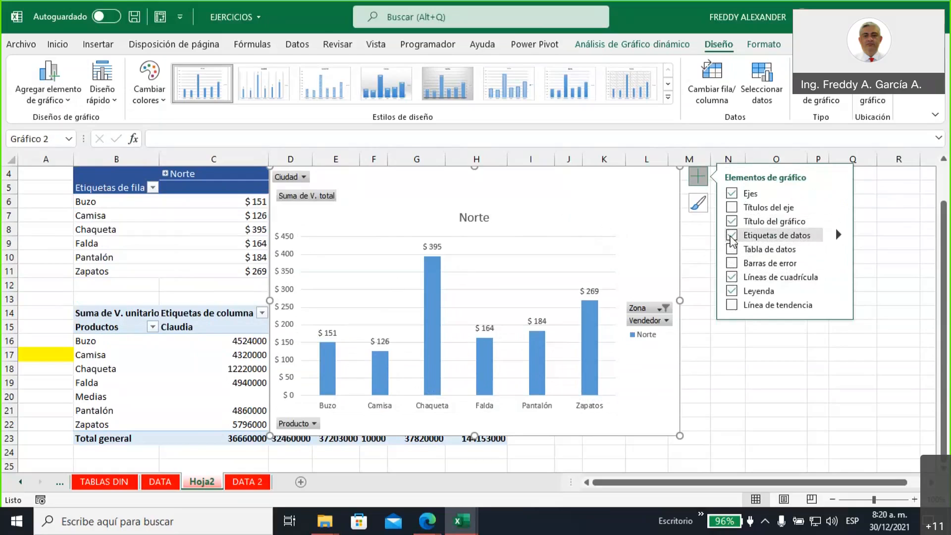
click(732, 236)
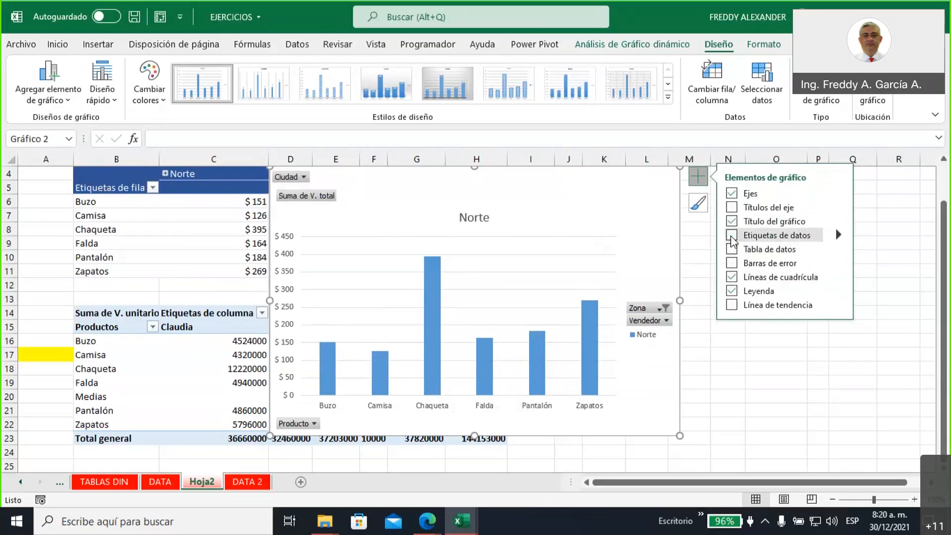
mouse_move(593, 304)
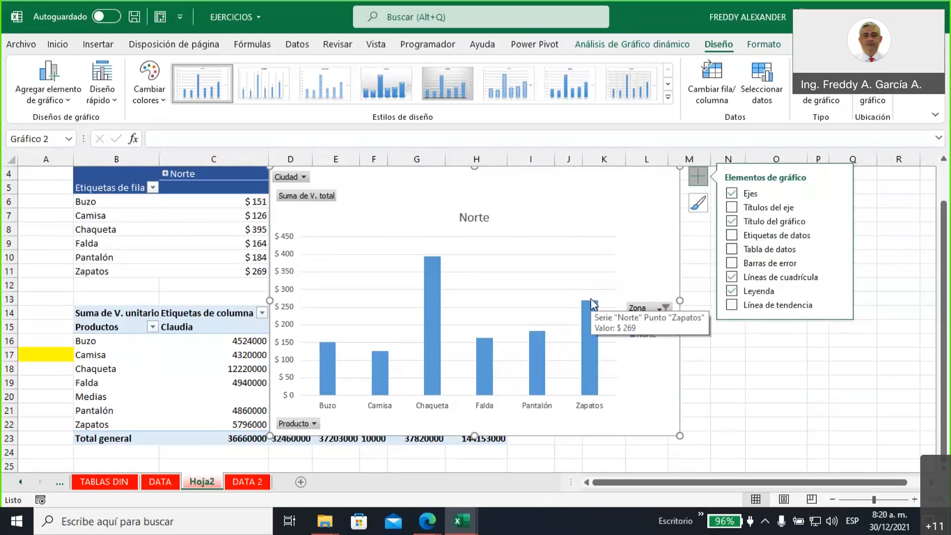
click(732, 249)
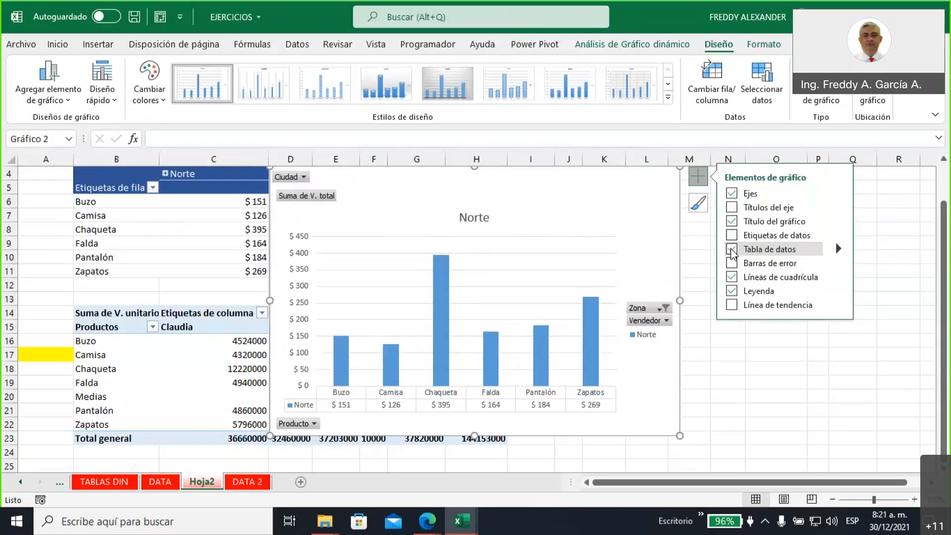
Step: Replace the pivot chart's Tabla de datos with Etiquetas de datos
click(731, 248)
click(732, 236)
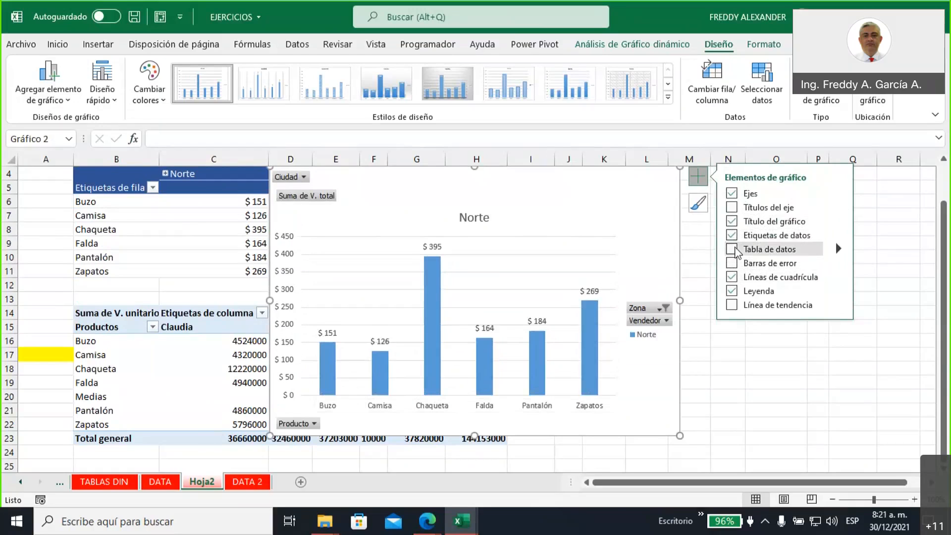
Step: Clear the pivot chart's Zona filter and nudge the chart slightly to the right, away from column C
click(664, 308)
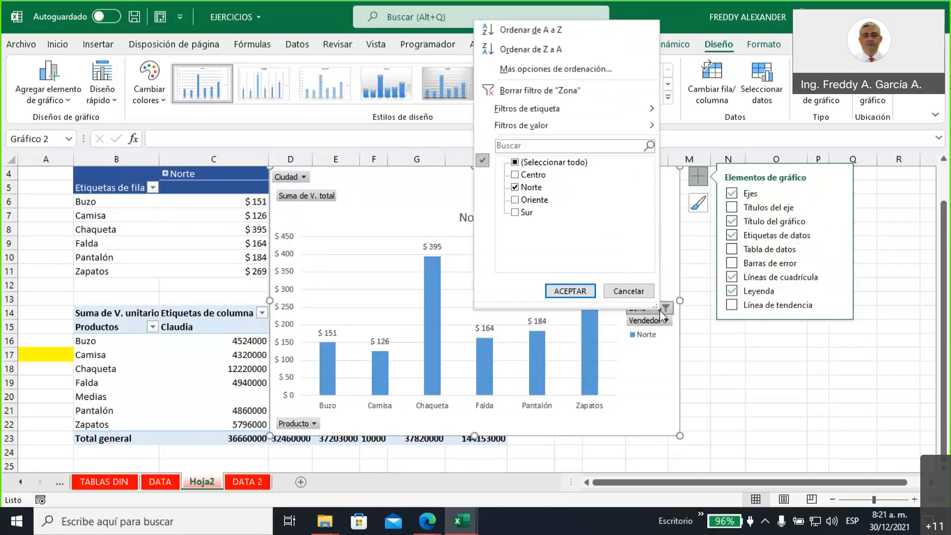
click(516, 162)
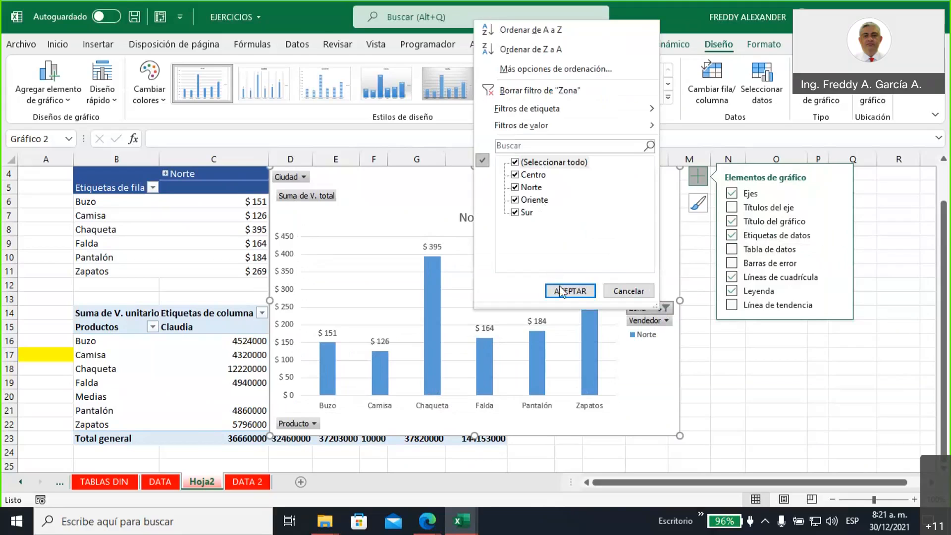
click(533, 90)
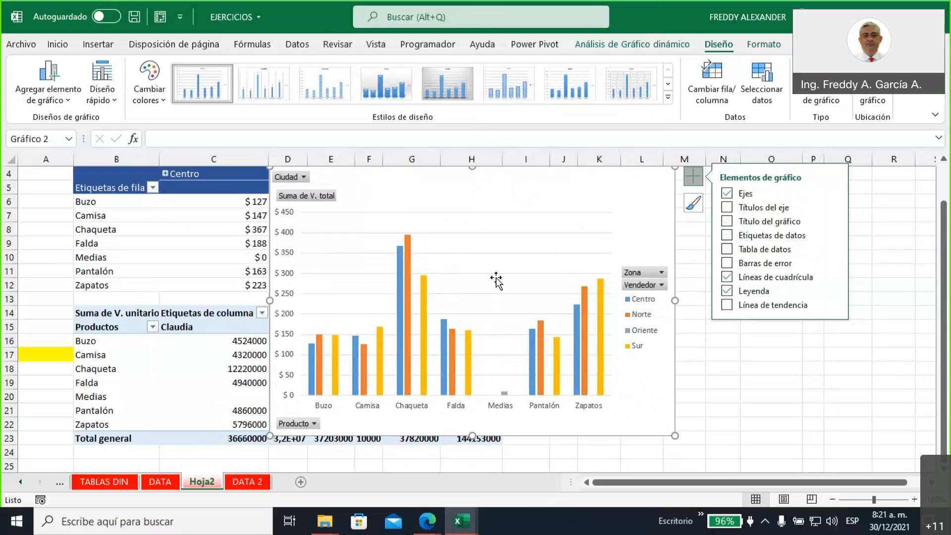
mouse_move(412, 175)
mouse_down()
mouse_move(456, 310)
mouse_move(417, 174)
mouse_up()
click(696, 181)
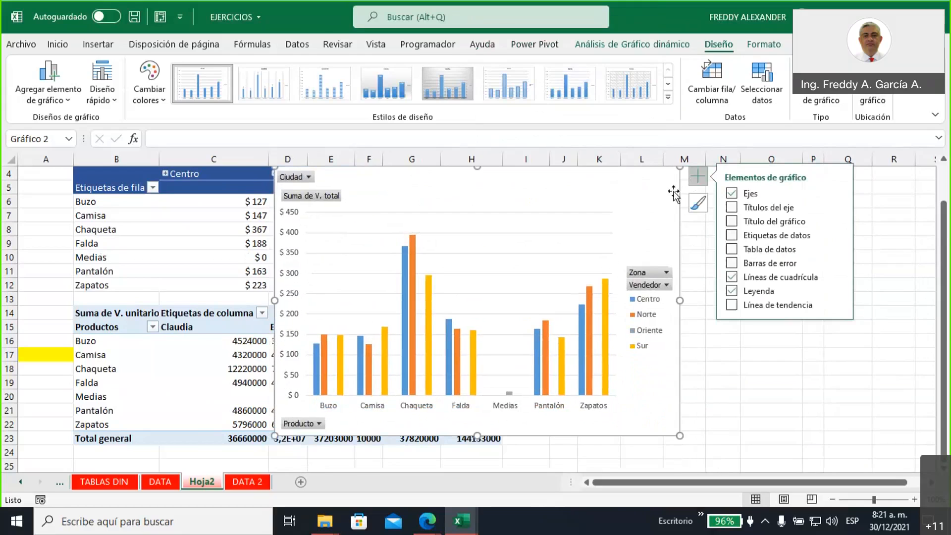
Step: Try Etiquetas de datos on the unfiltered pivot chart, check their position options, and remove the labels again
click(732, 235)
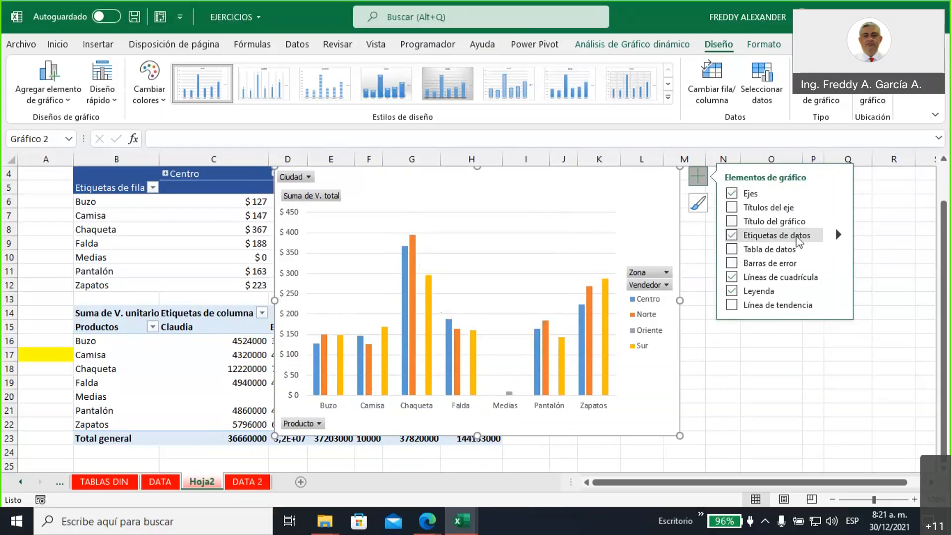
click(838, 235)
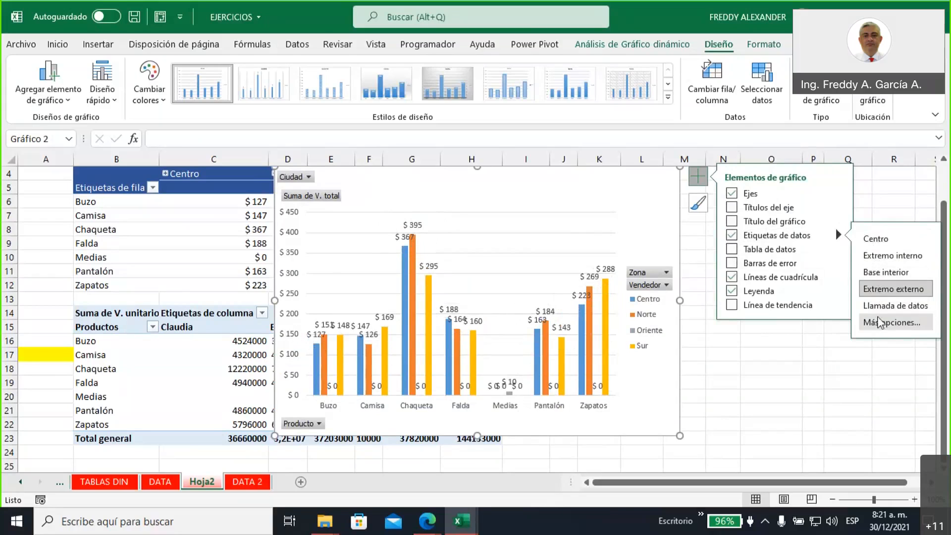
click(732, 236)
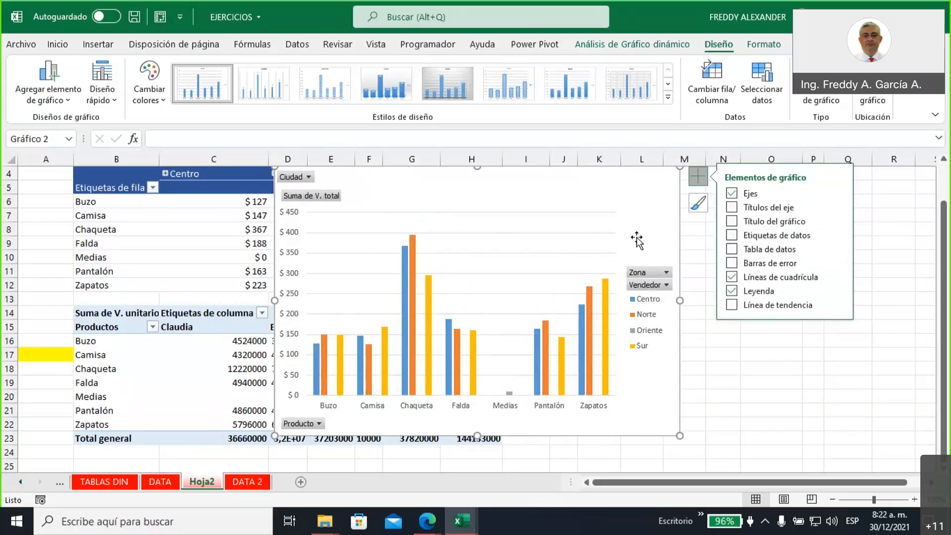
click(732, 235)
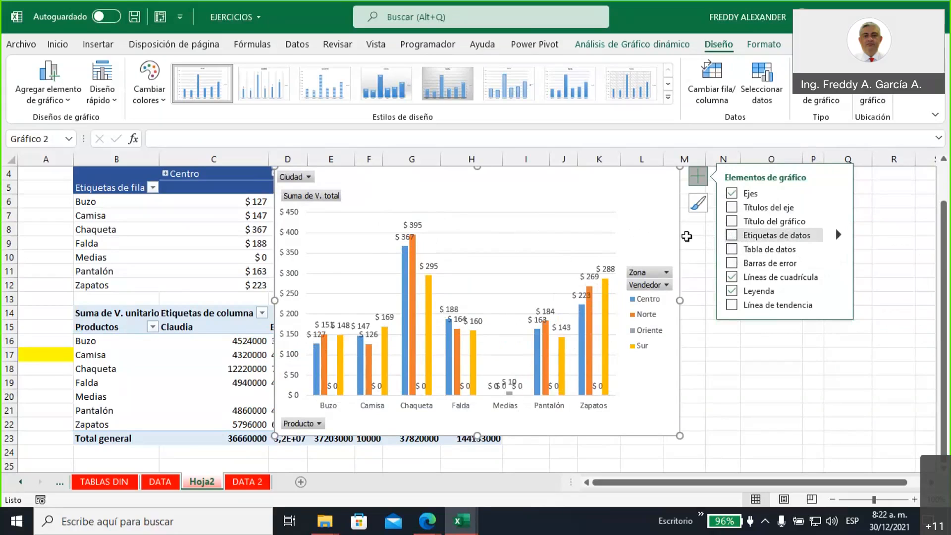
click(733, 236)
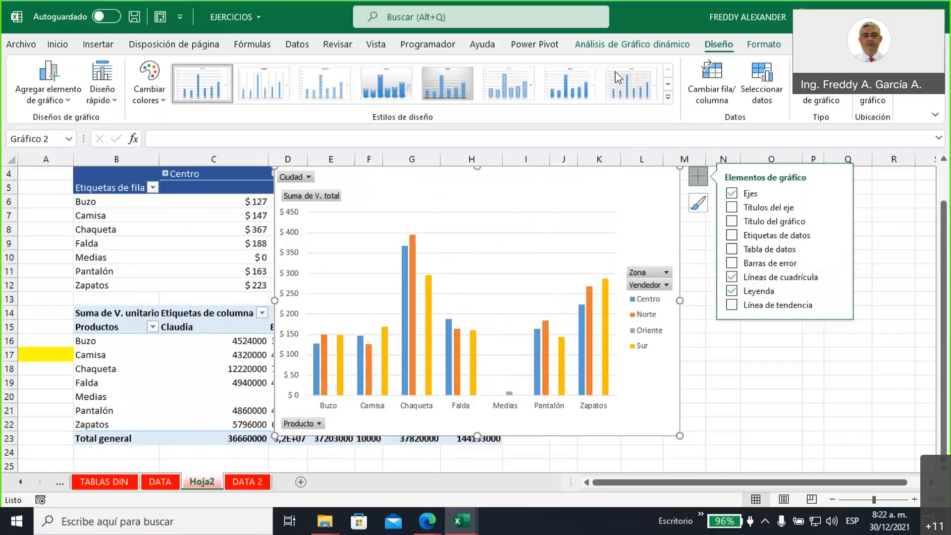
Step: Display the pivot chart's field list to check its areas and close it again
click(625, 45)
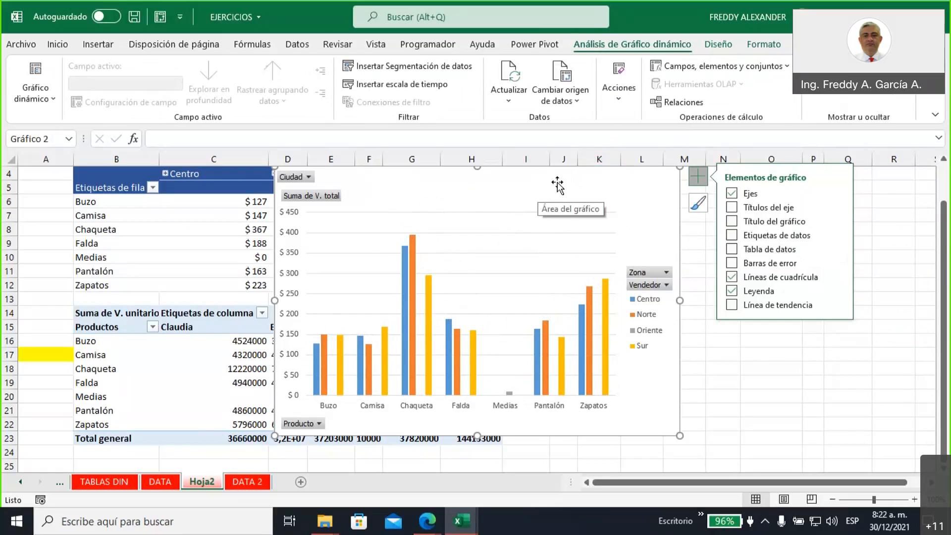
click(829, 85)
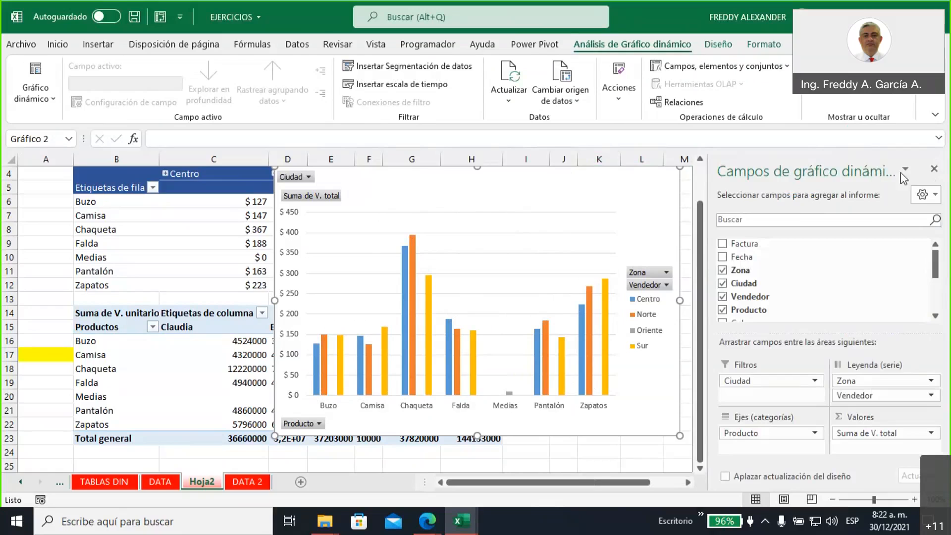
click(934, 169)
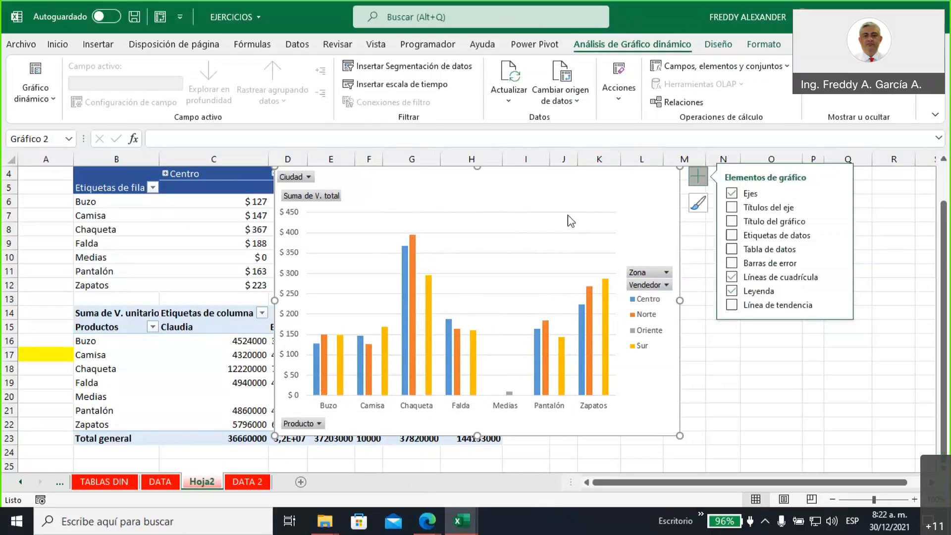
Step: Review the Diseño y formato settings in the pivot chart's options, including the value for empty cells, and close them without changes
right_click(598, 198)
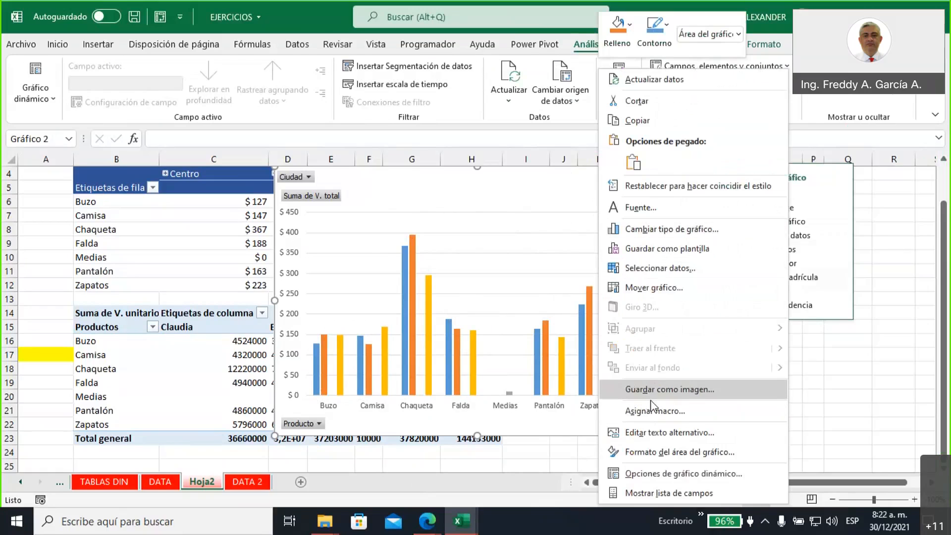
click(496, 201)
right_click(496, 201)
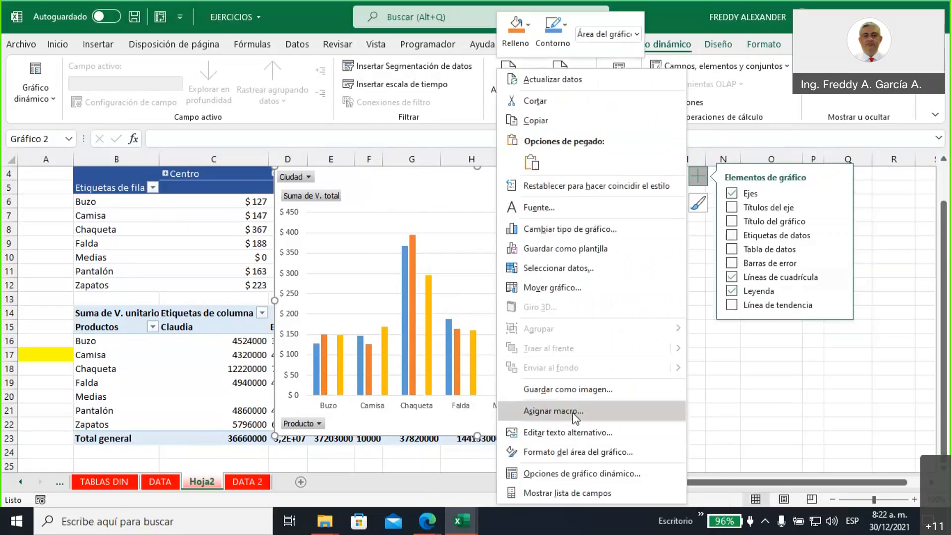
click(578, 475)
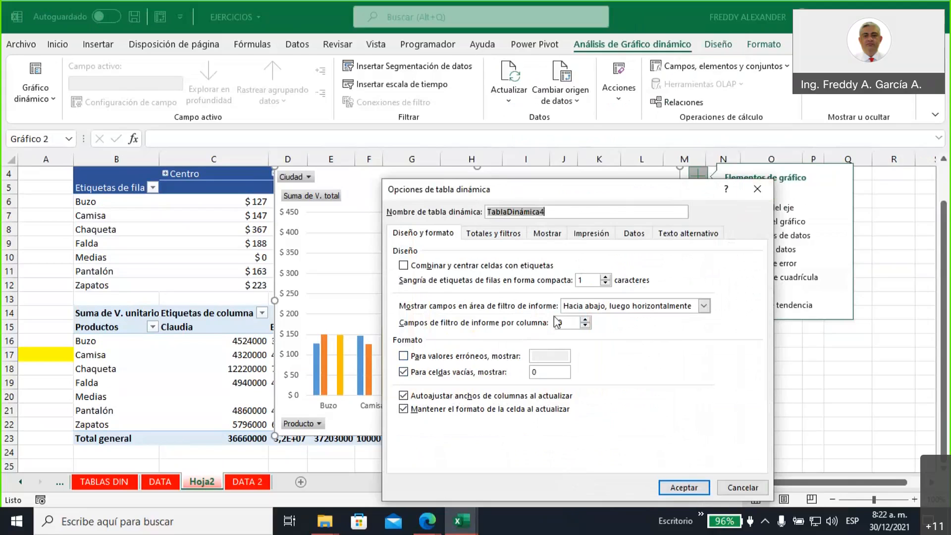
double_click(543, 371)
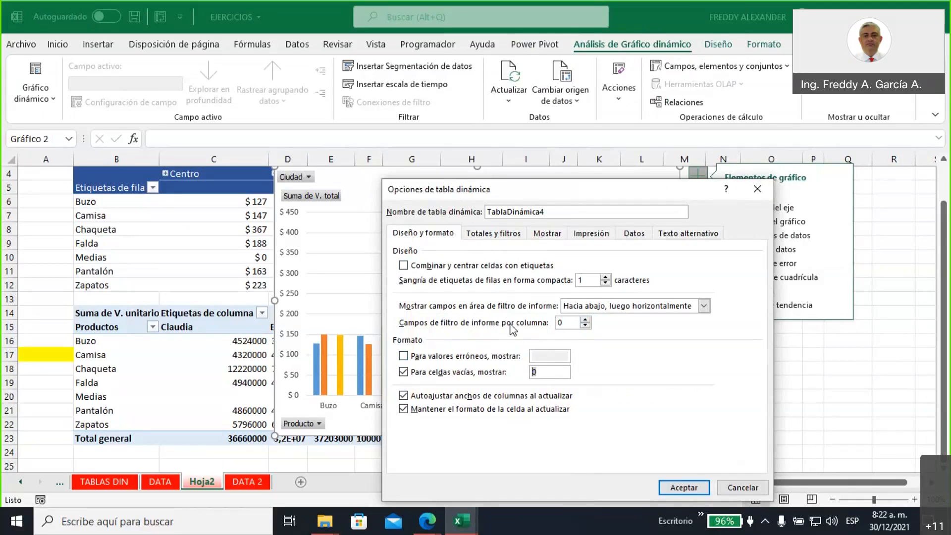
click(758, 190)
Step: Open the format settings for the chart area, hide the chart elements list covering them, and widen the pane
right_click(527, 193)
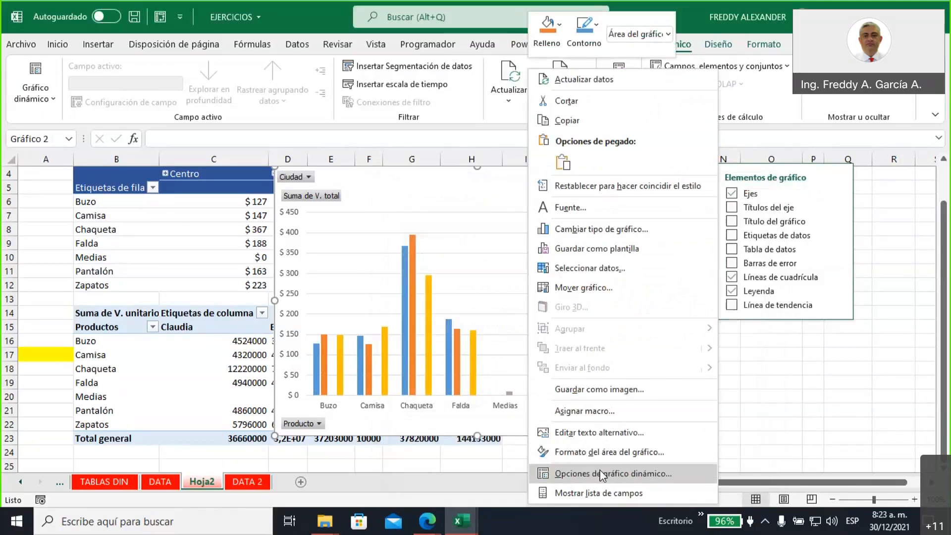
click(598, 452)
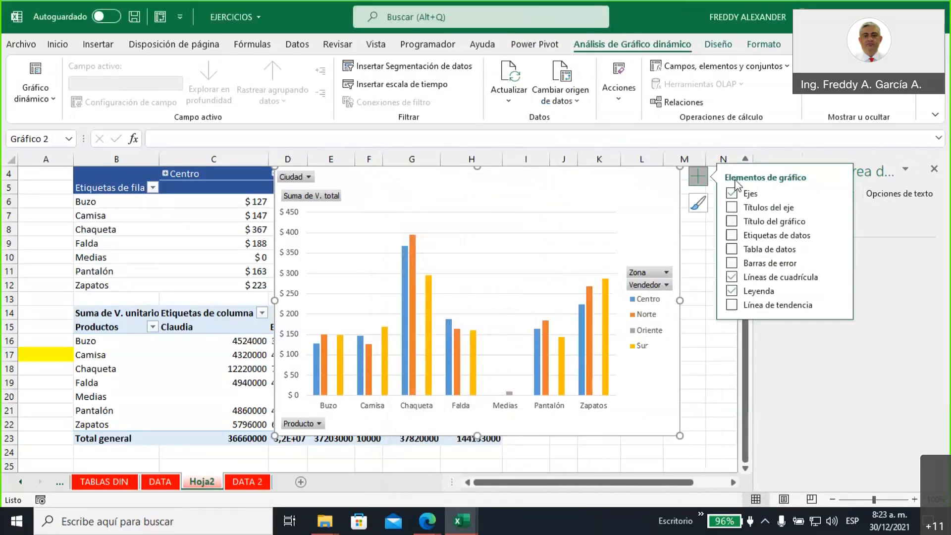
right_click(529, 209)
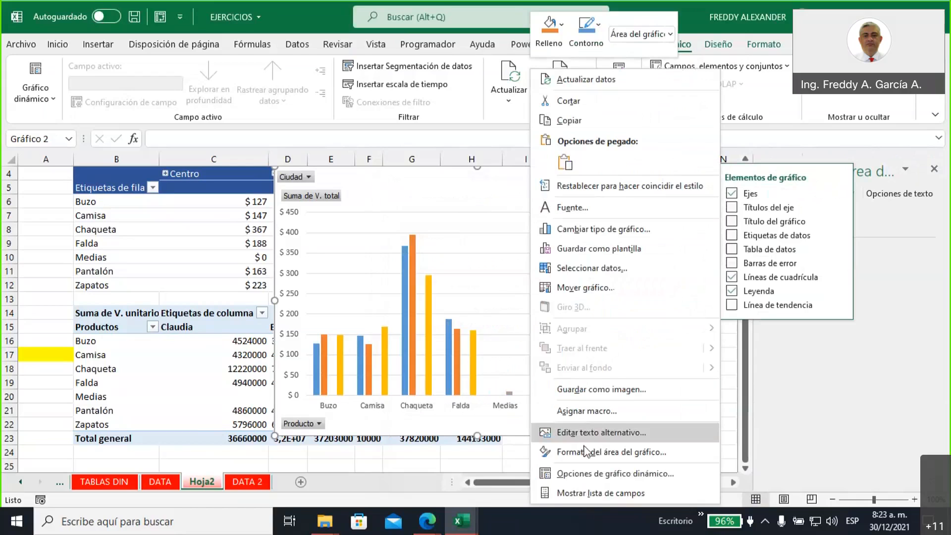
click(823, 354)
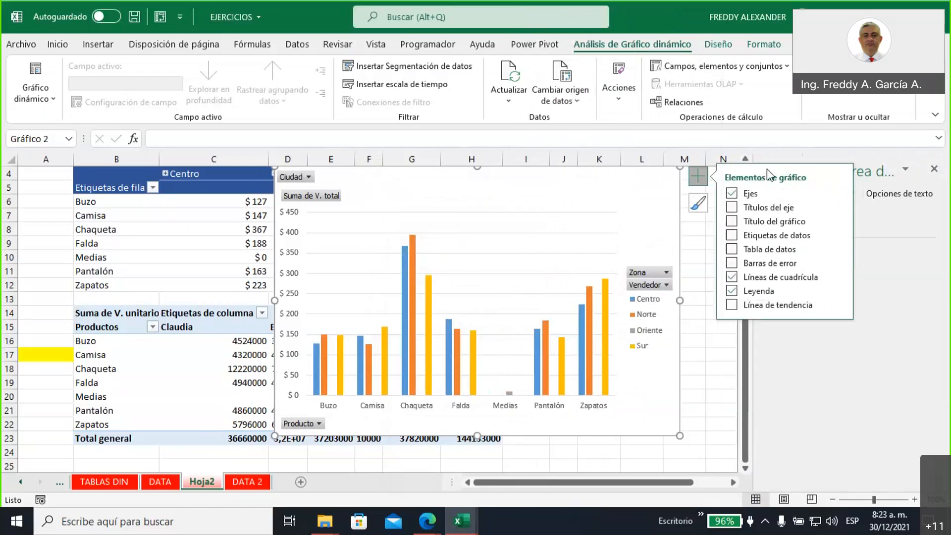
click(697, 180)
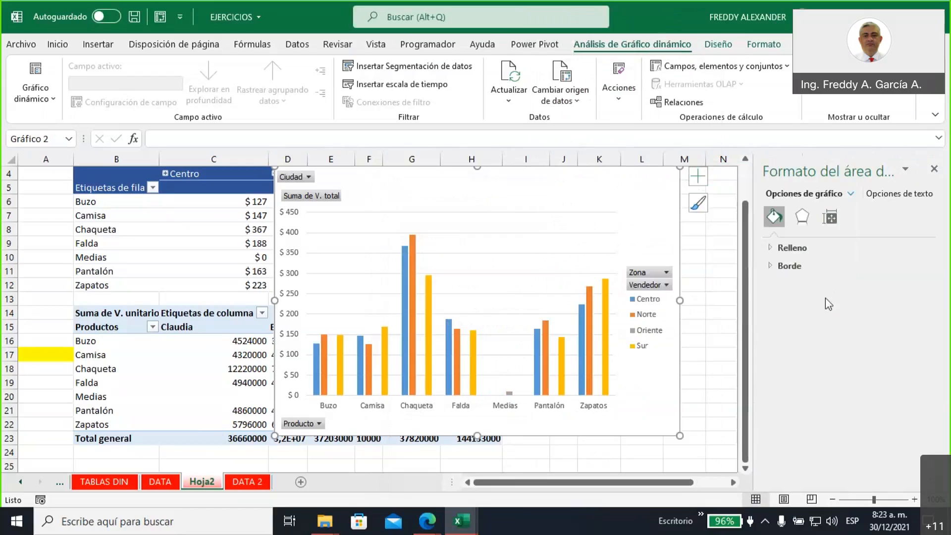
drag(753, 272, 707, 276)
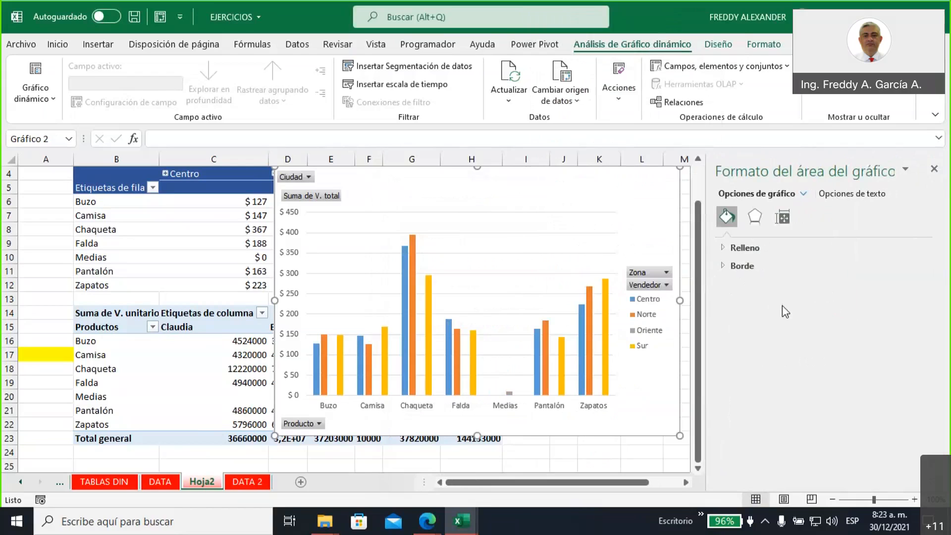
Step: Fill the chart area with solid standard green, and change that fill to standard light green
click(722, 247)
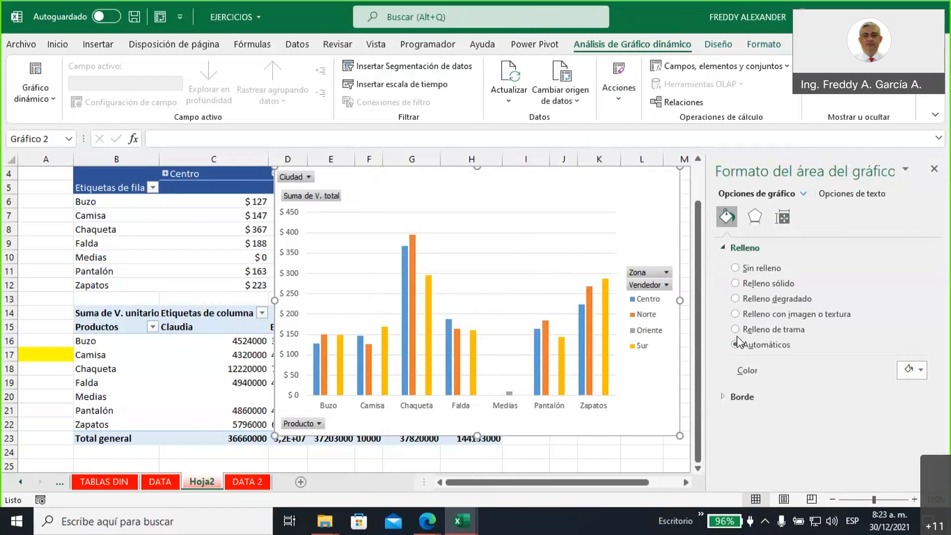
click(921, 372)
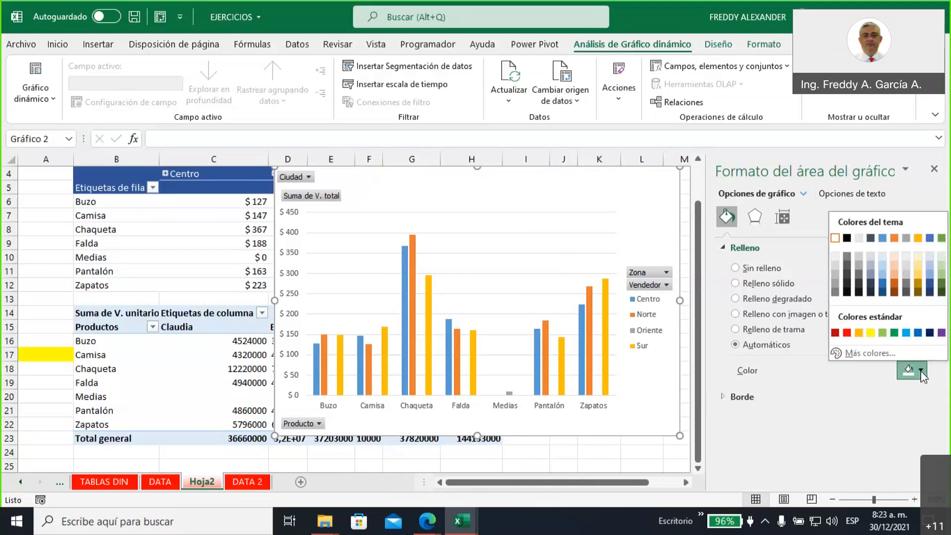
click(894, 333)
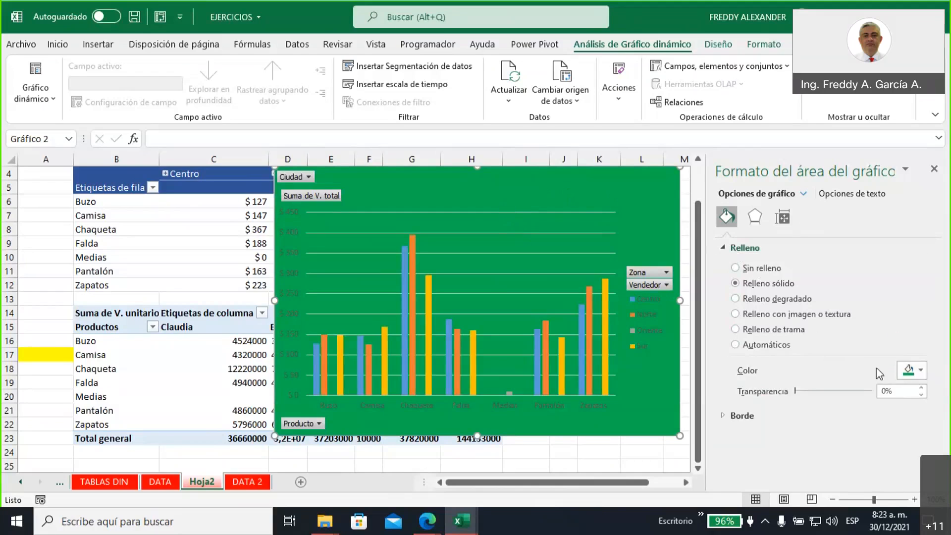
click(919, 370)
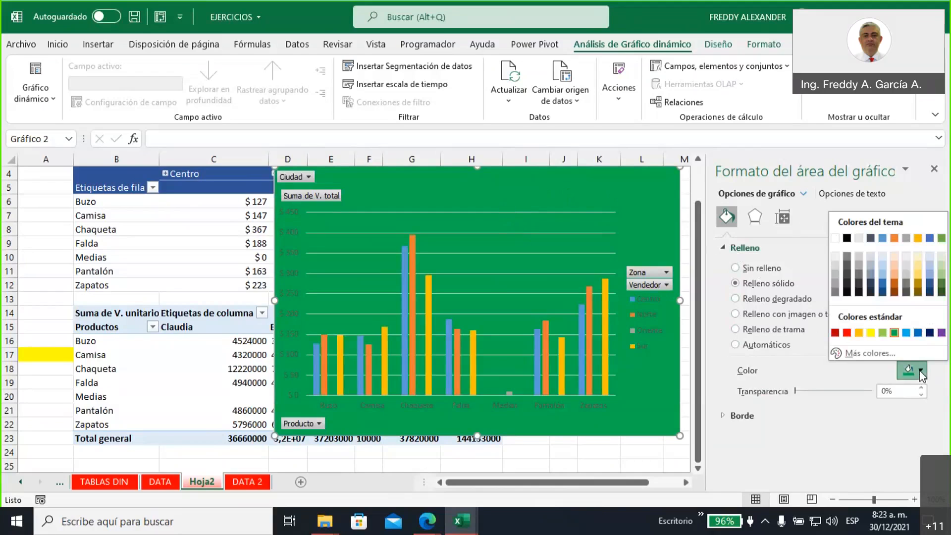
click(884, 333)
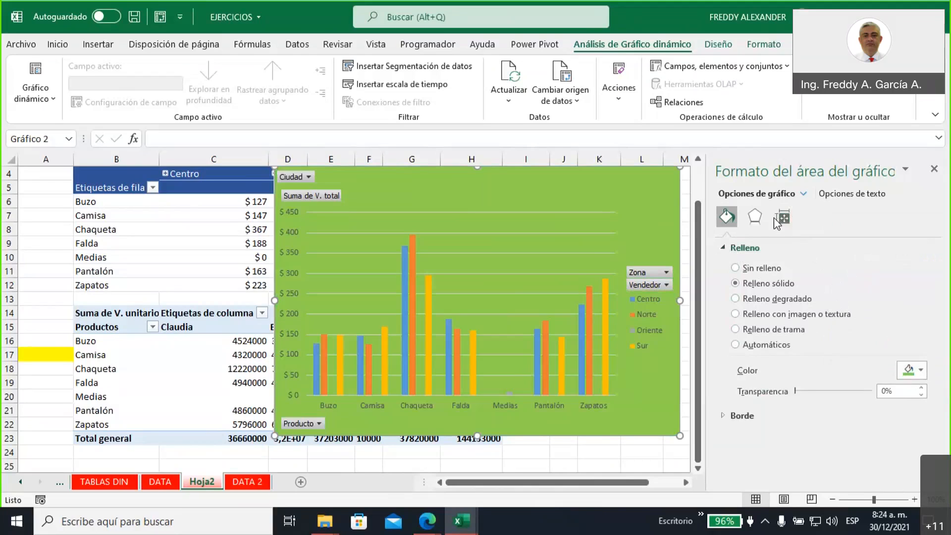
click(724, 247)
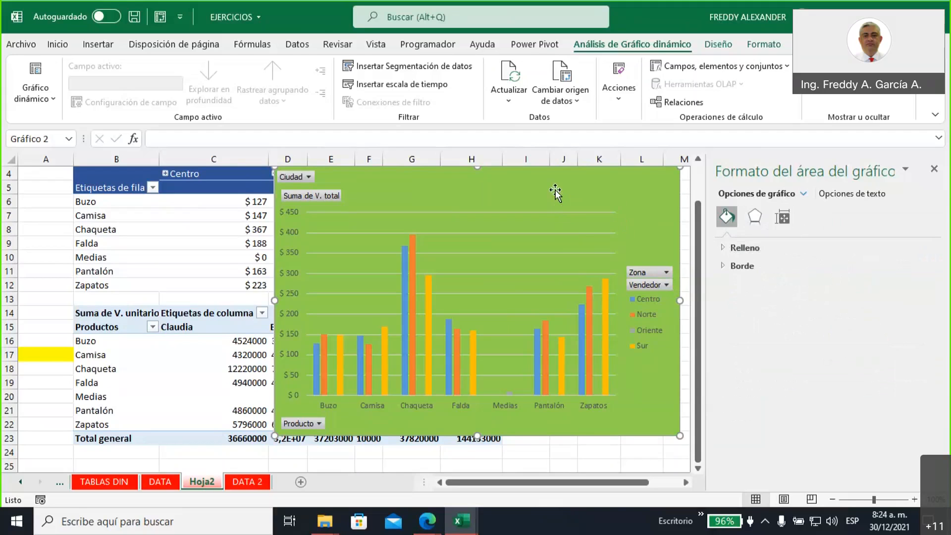
Step: Fill the Sur data series columns with solid standard yellow
click(635, 304)
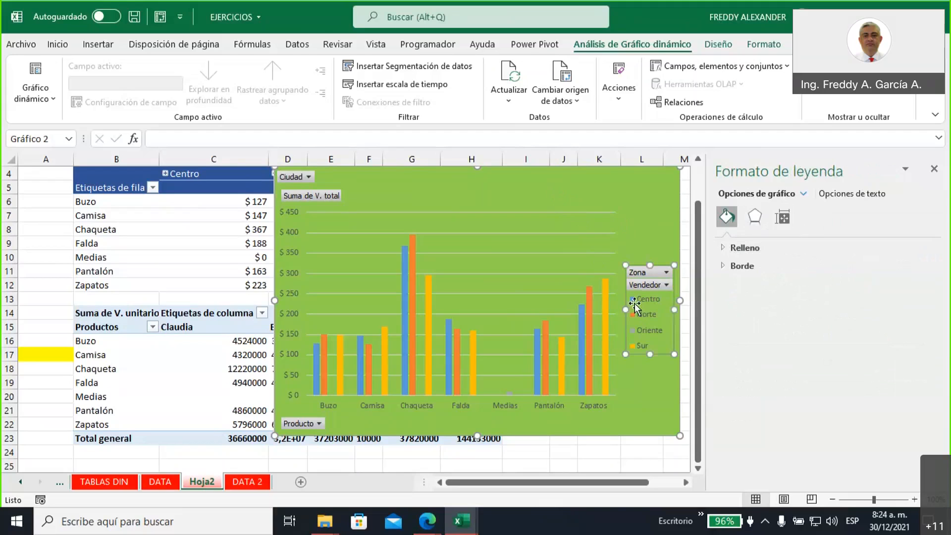
click(606, 300)
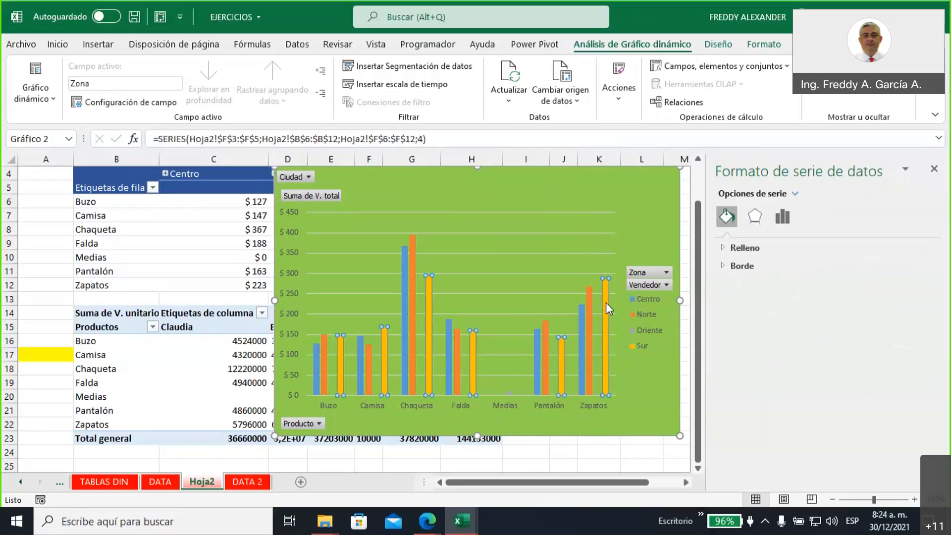
click(724, 247)
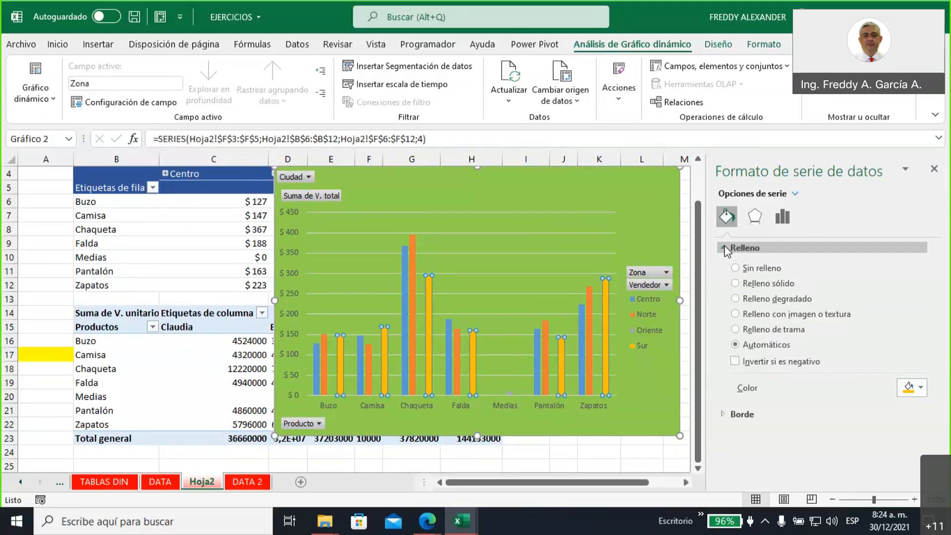
click(921, 389)
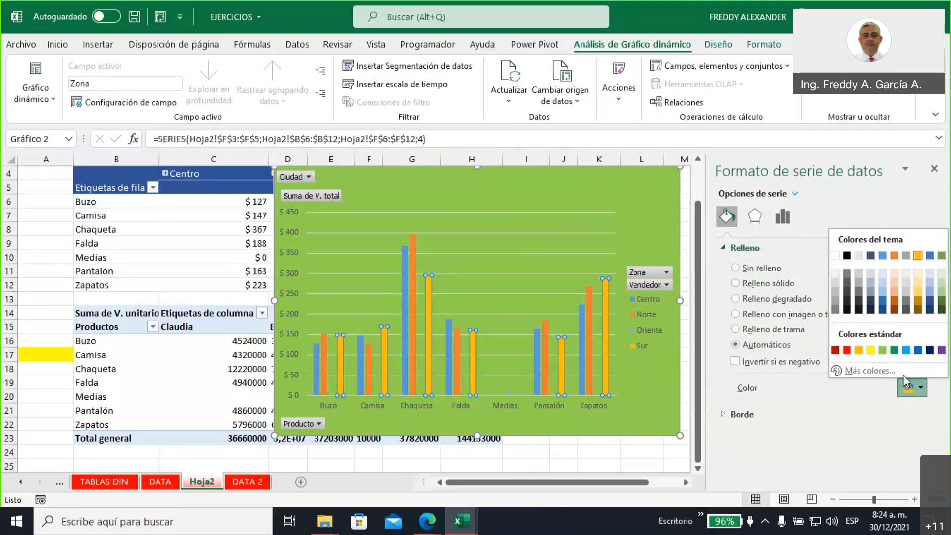
click(871, 350)
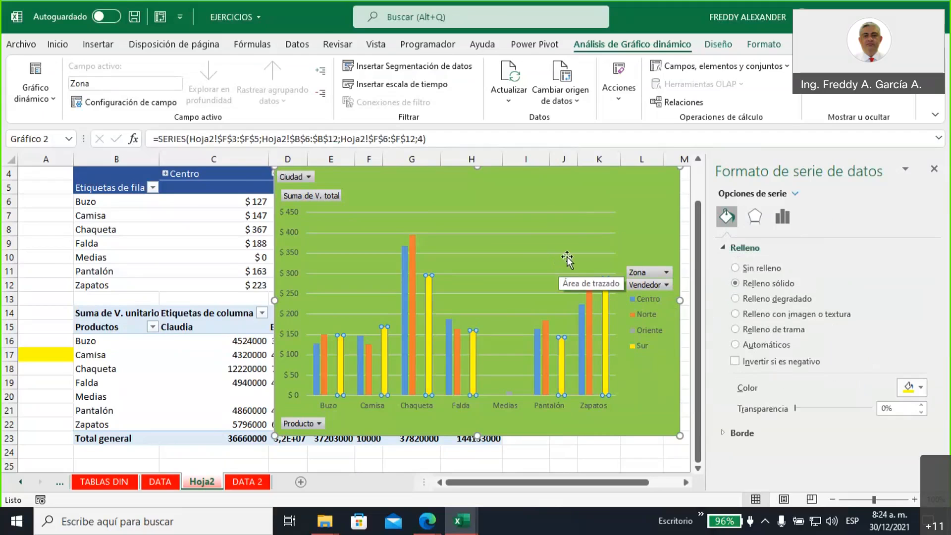
Step: Fill the chart's plot area with solid standard purple
click(552, 212)
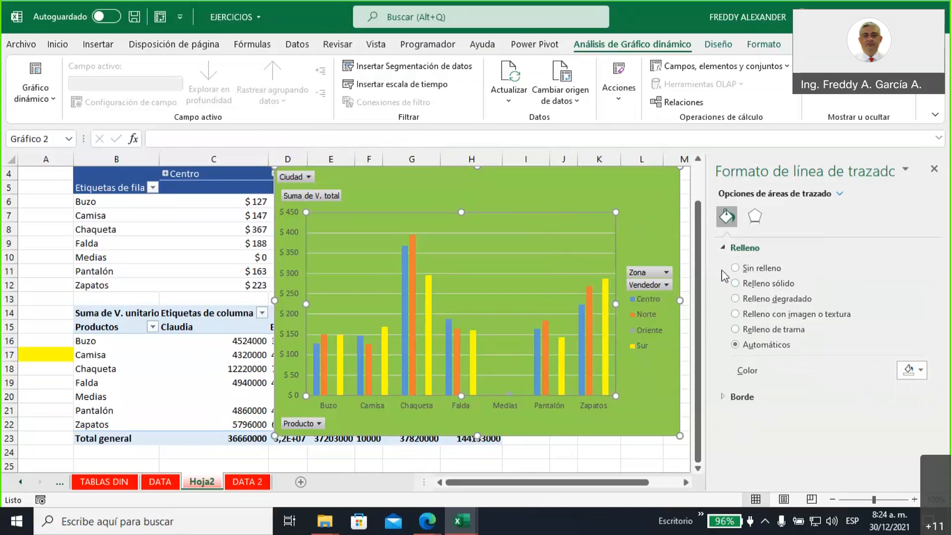
click(914, 370)
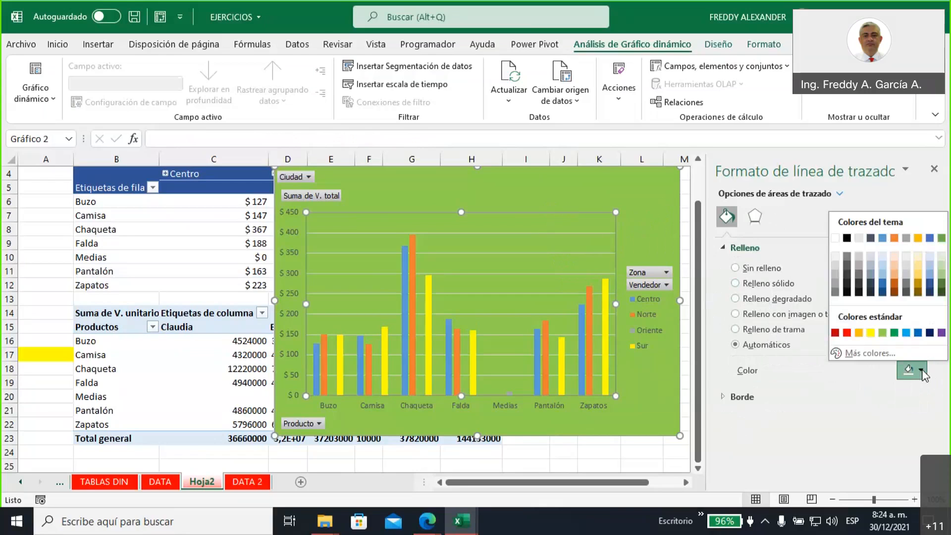
click(941, 333)
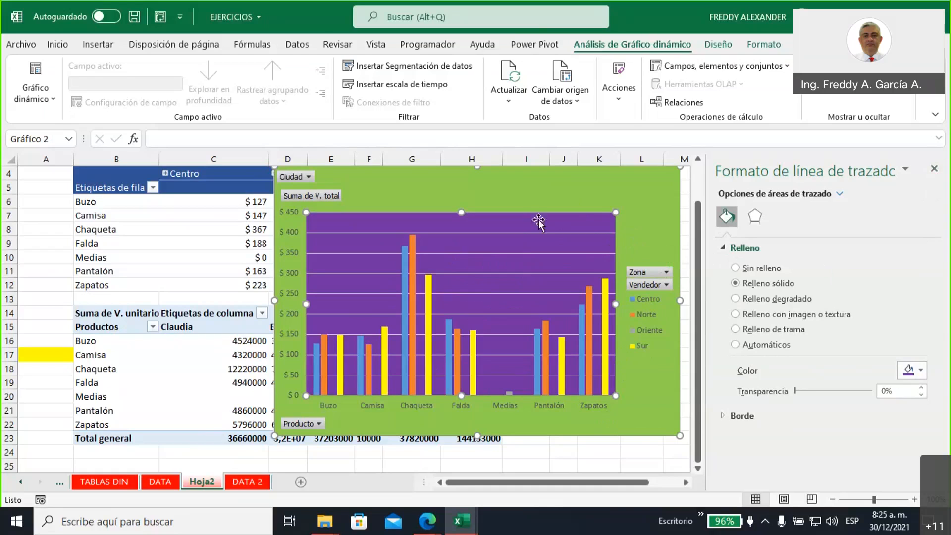
Step: Hide the pivot chart's field buttons, showing them again once to compare both views
click(523, 191)
right_click(524, 193)
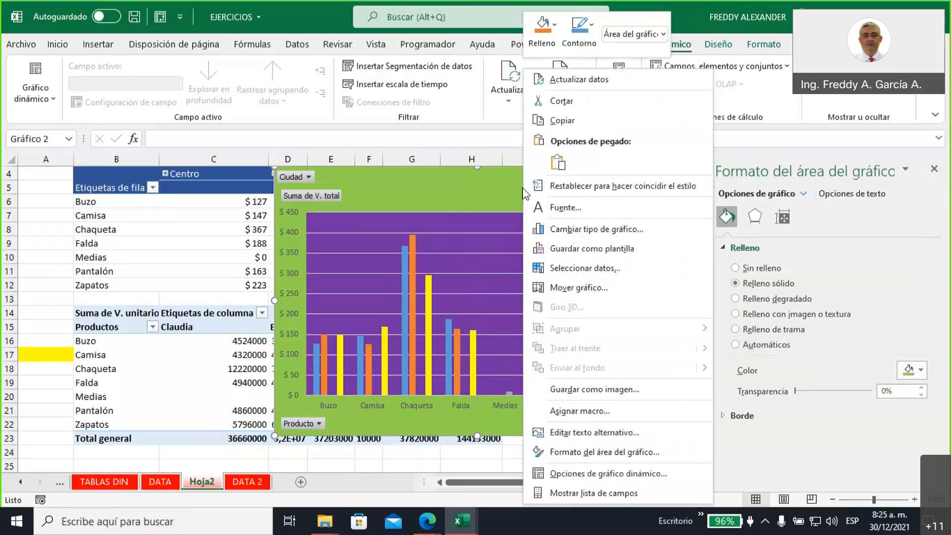
click(525, 193)
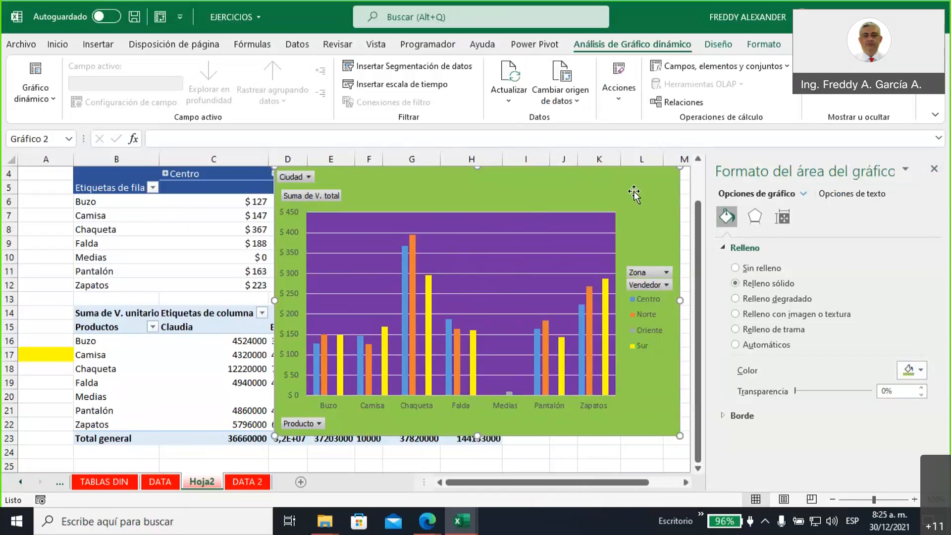
click(899, 97)
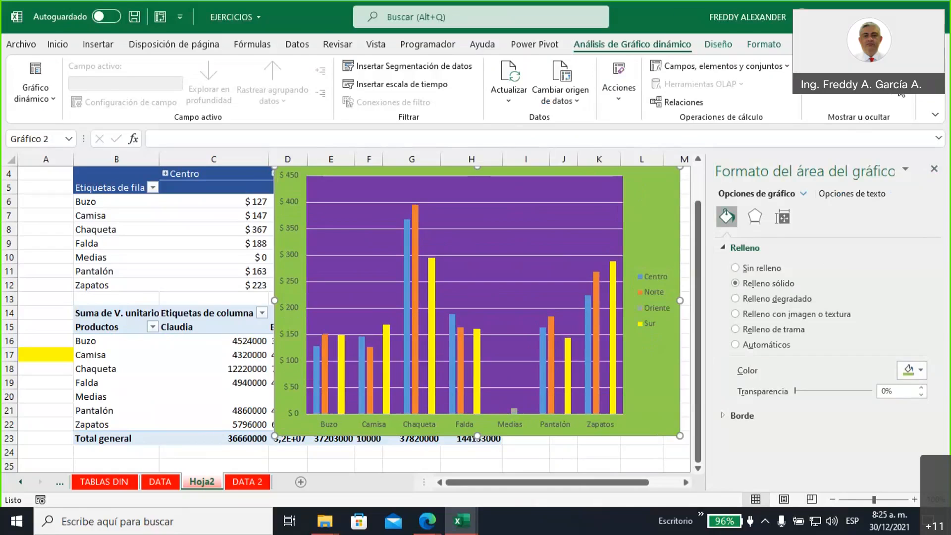
click(833, 91)
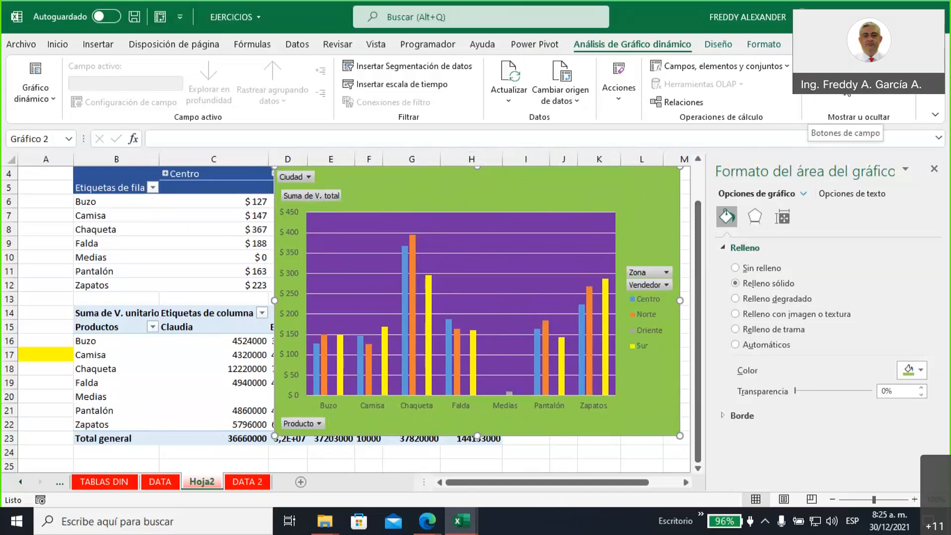
click(847, 93)
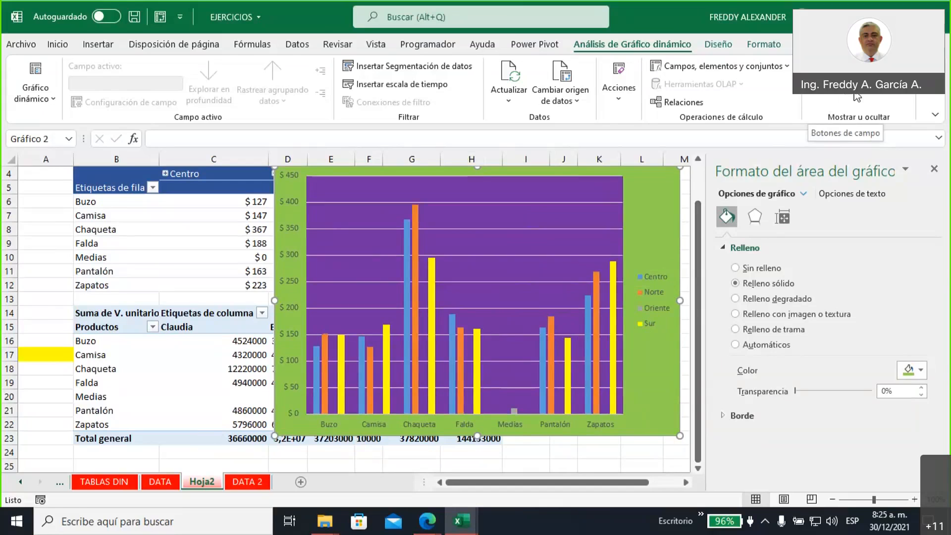
Step: Close the format pane, then move the chart over the pivot tables and enlarge it to span about columns A to I from row 1
click(934, 169)
drag(645, 178, 410, 180)
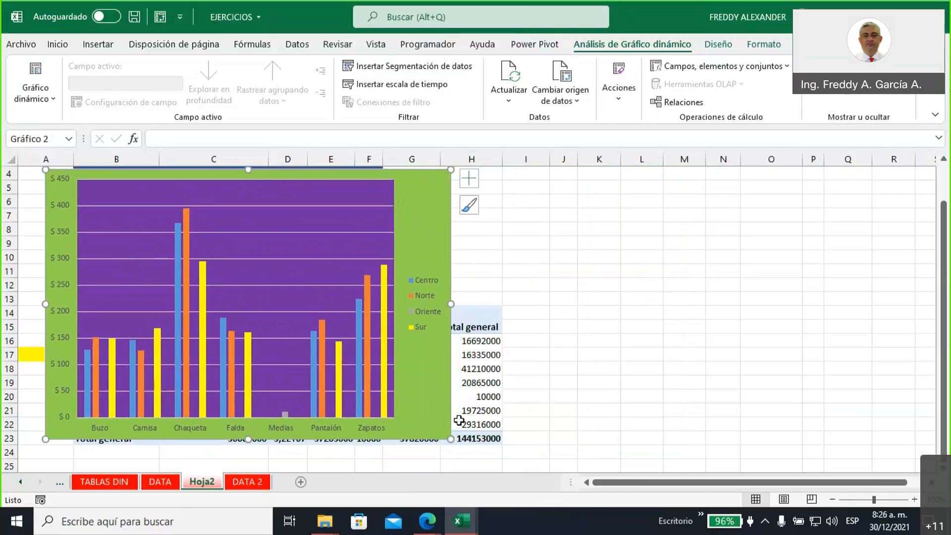
drag(450, 438, 584, 462)
scroll(635, 373, up, 1)
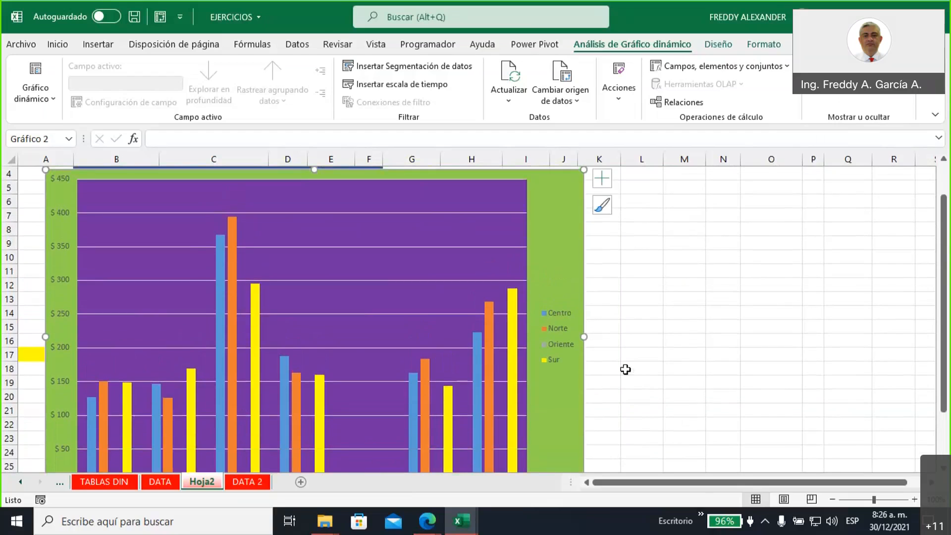
drag(548, 187, 521, 184)
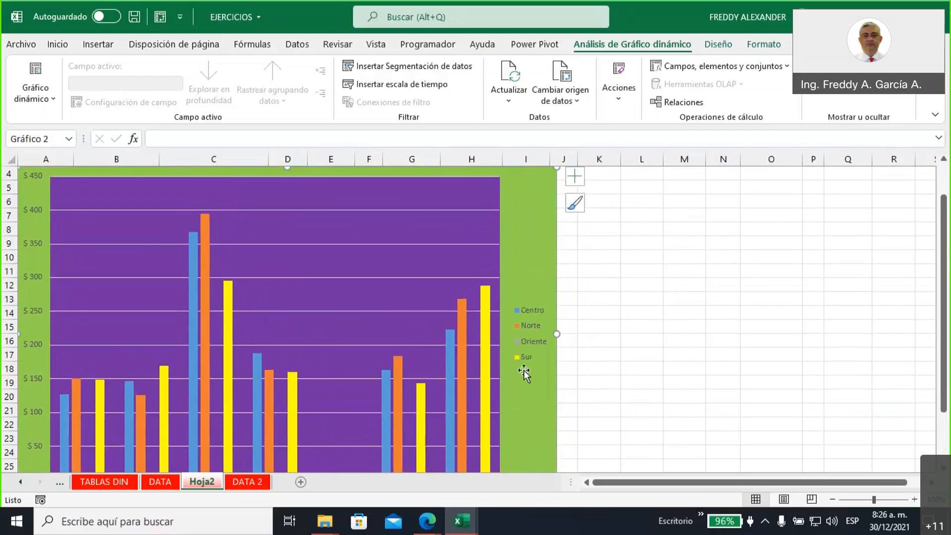
scroll(522, 376, down, 1)
drag(556, 461, 541, 436)
scroll(567, 325, up, 2)
scroll(566, 325, down, 1)
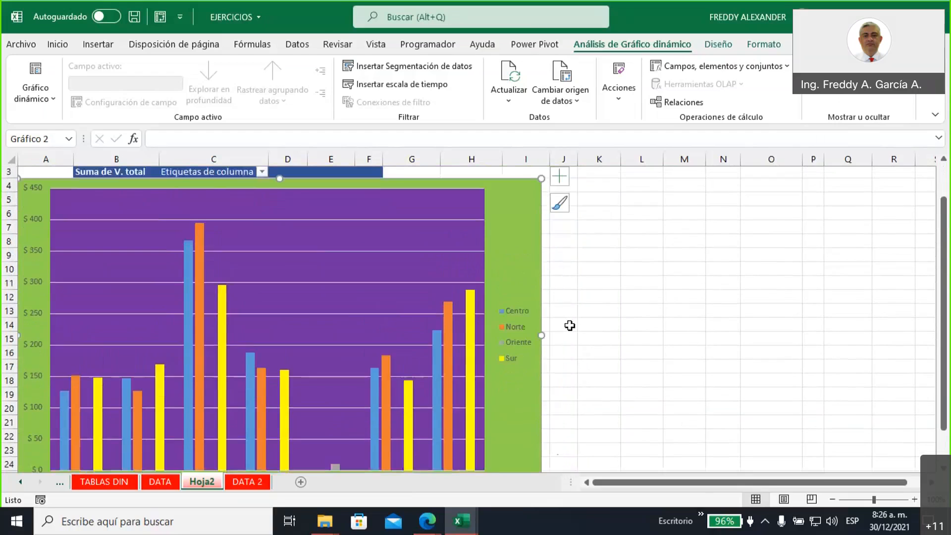
scroll(550, 284, up, 1)
mouse_move(504, 249)
mouse_down()
mouse_move(506, 191)
mouse_move(505, 203)
mouse_up()
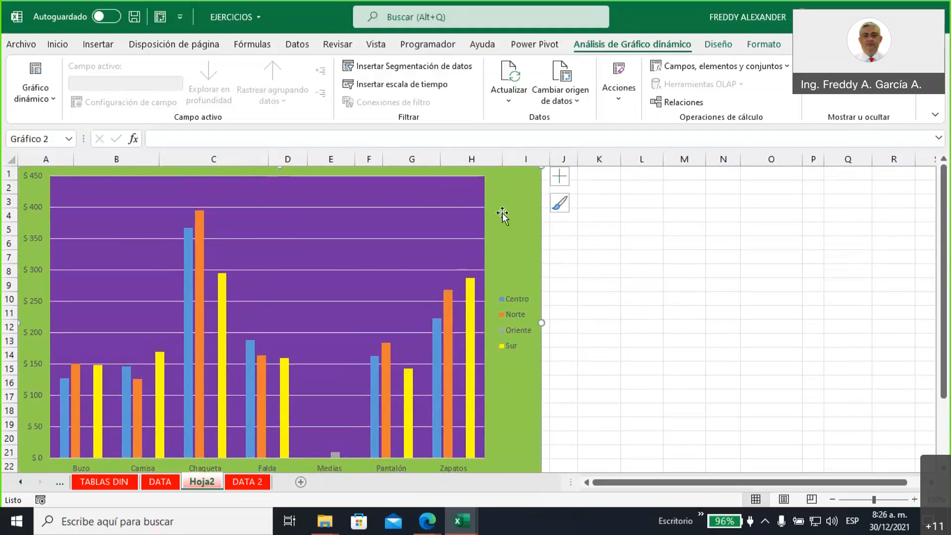
Step: Insert a slicer for the Zona field and place it just beside the chart's upper right edge
click(410, 73)
drag(586, 92, 606, 131)
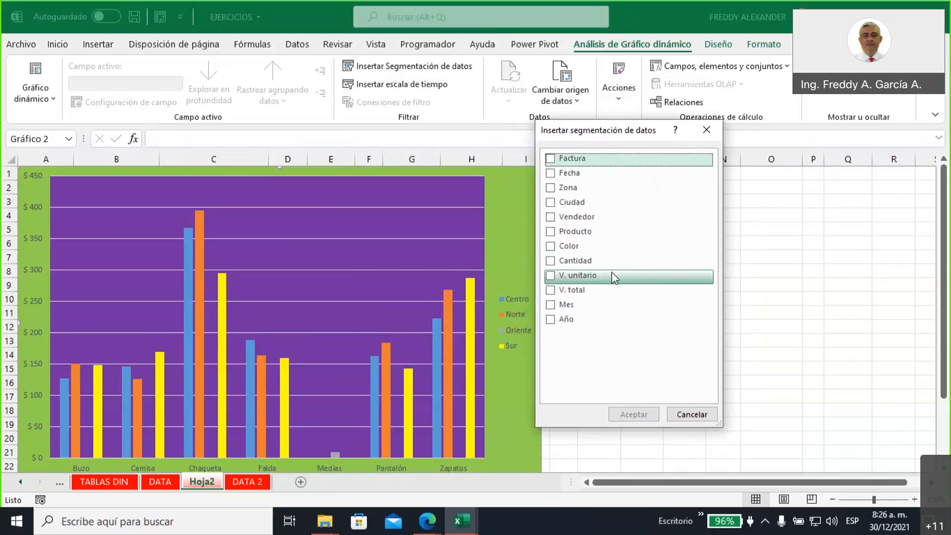
click(550, 187)
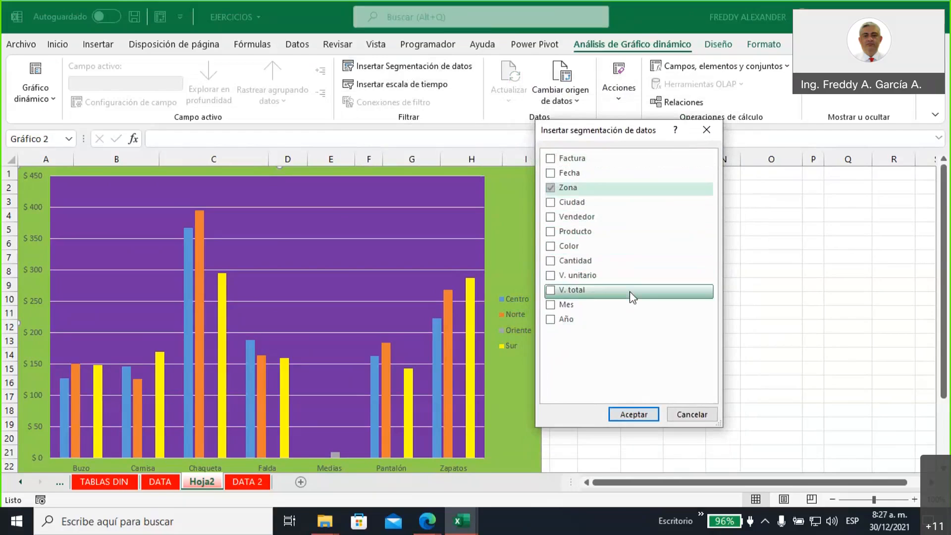
click(633, 415)
drag(470, 240, 594, 176)
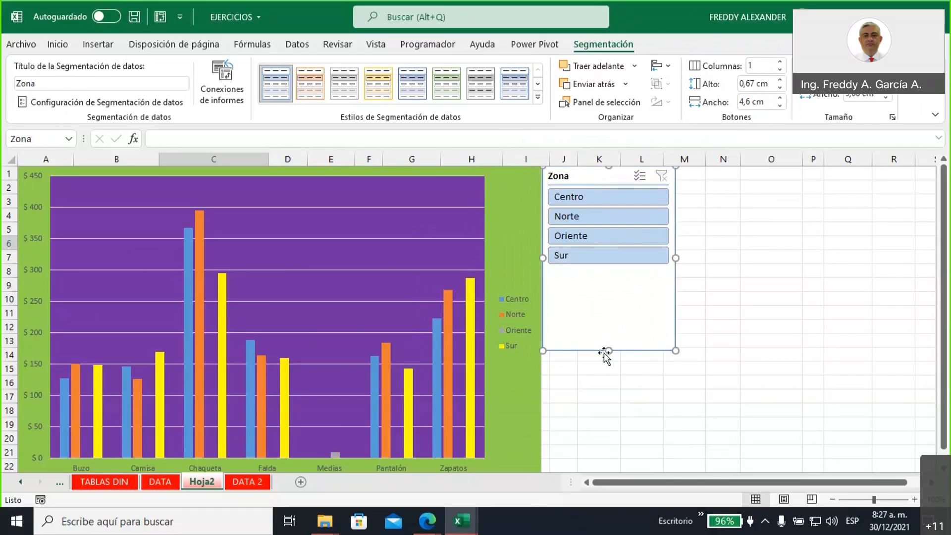
Step: Shorten the Zona slicer to roughly the height of its four zone entries and give it the light green style
drag(609, 350, 607, 268)
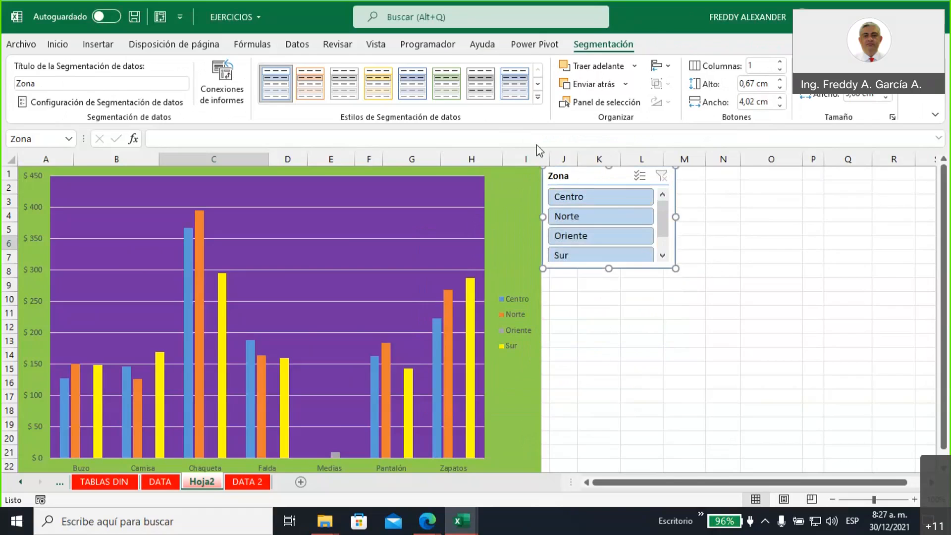
click(448, 84)
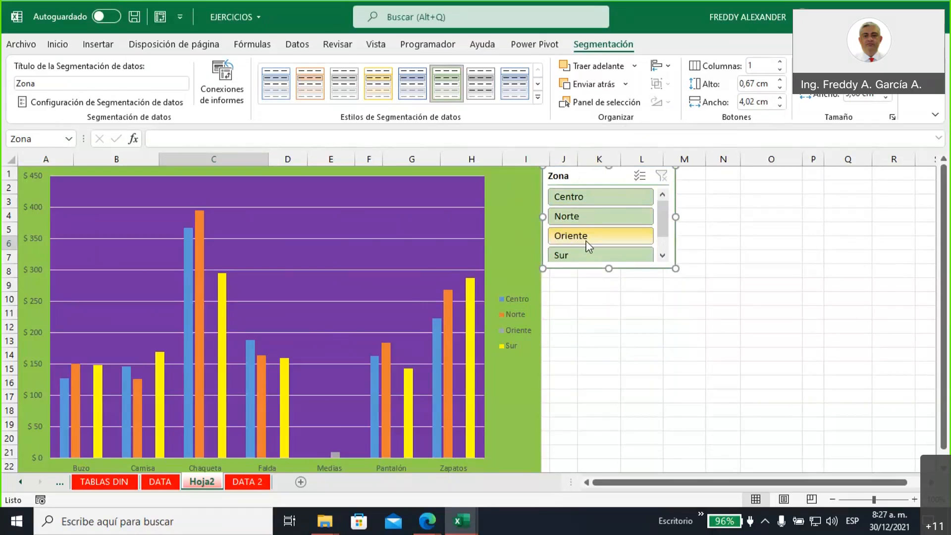
Step: Filter the chart by Centro, Norte, Oriente and Sur in turn with the Zona slicer, and clear the filter
click(587, 197)
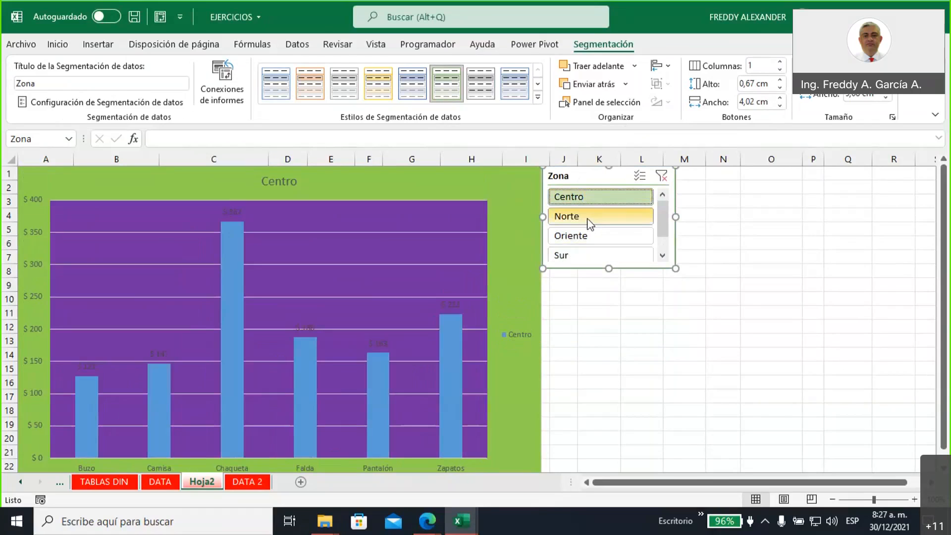
click(590, 221)
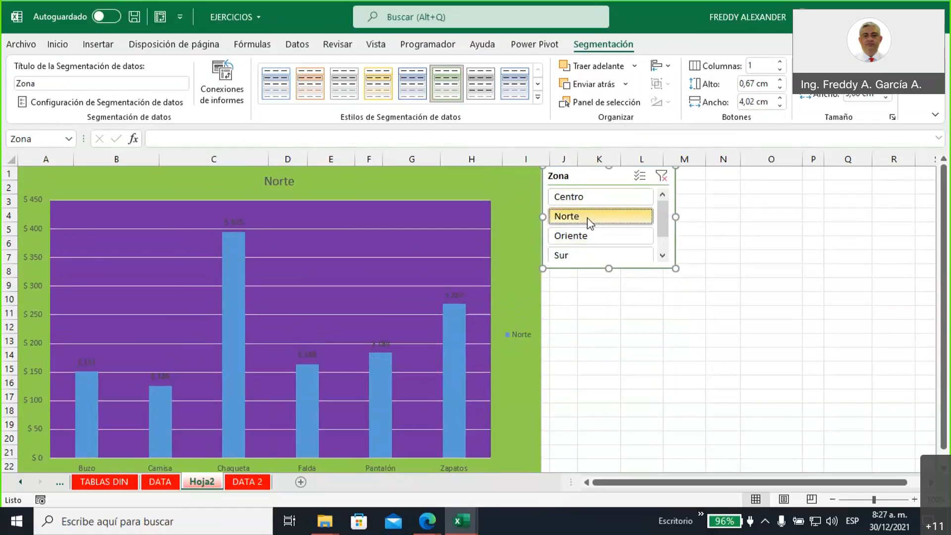
click(592, 233)
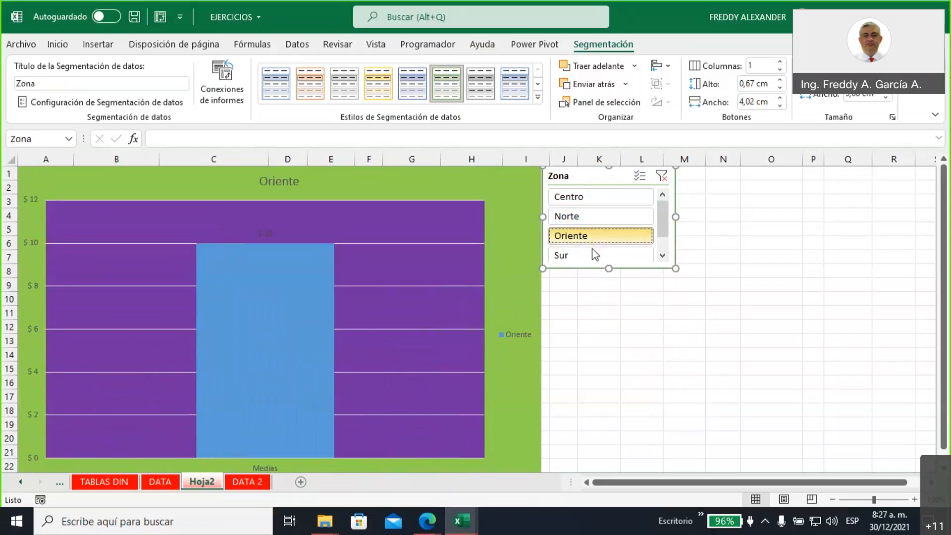
click(593, 257)
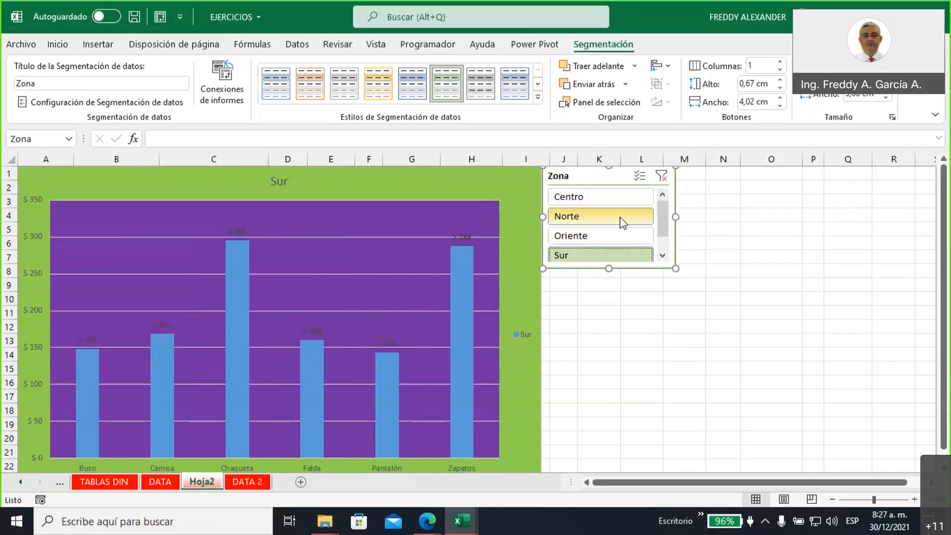
click(662, 176)
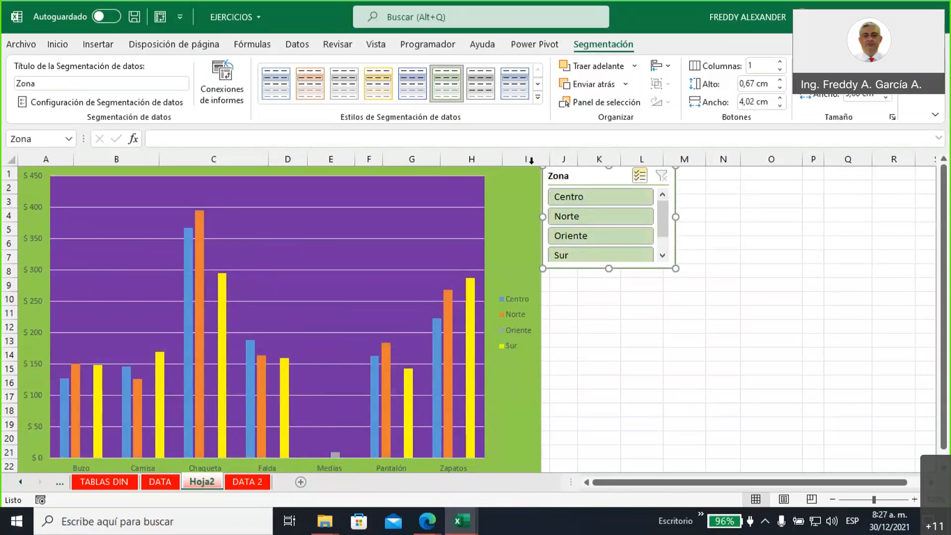
Step: Move the chart down to uncover the upper pivot table, filter by Centro and clear it, and move the chart back
drag(494, 178, 495, 335)
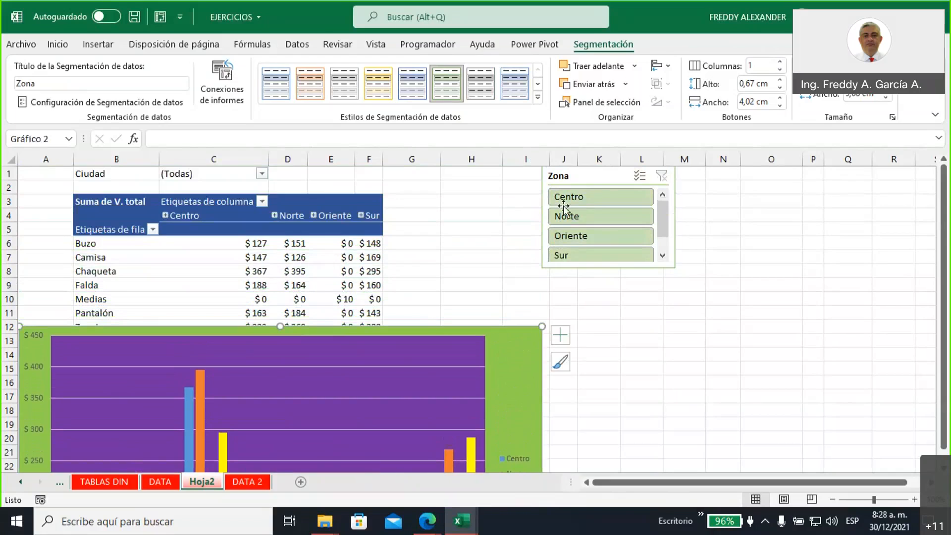
click(588, 196)
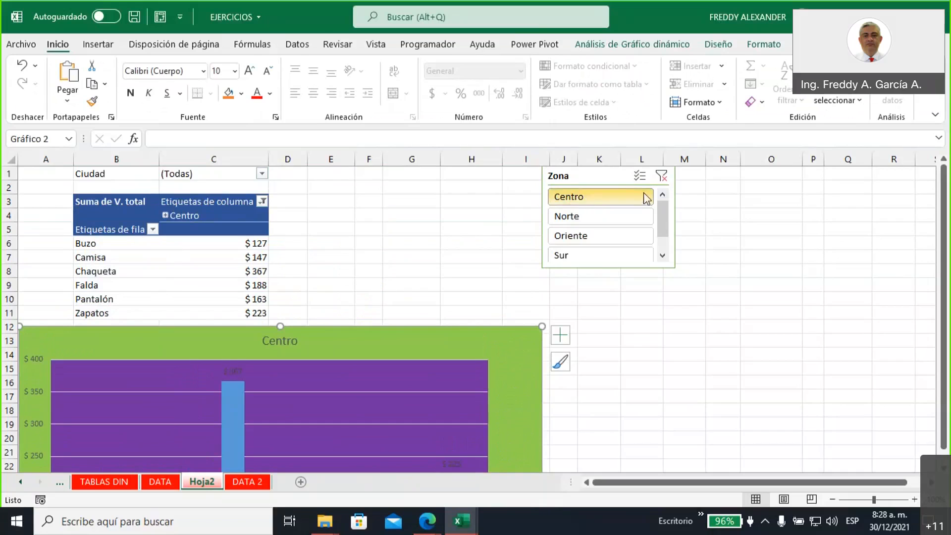
click(661, 178)
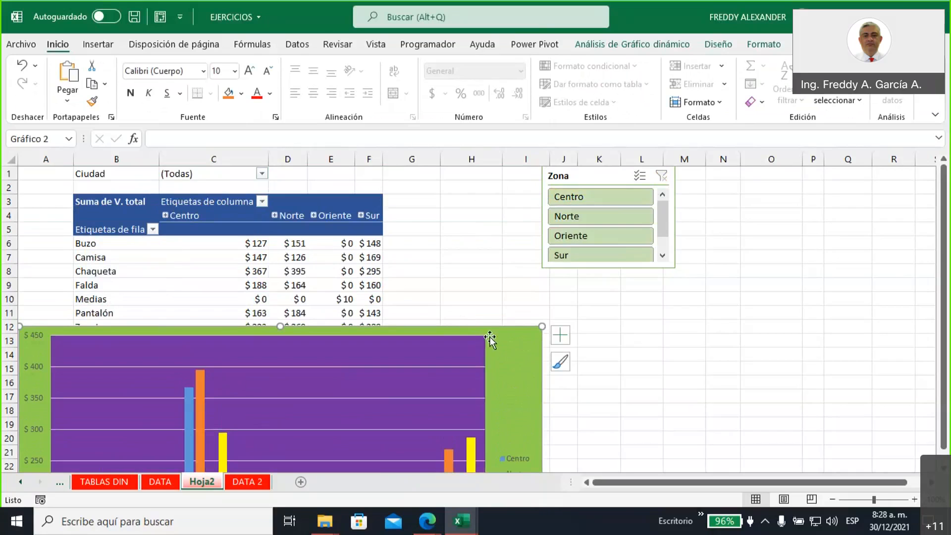
drag(492, 336, 485, 176)
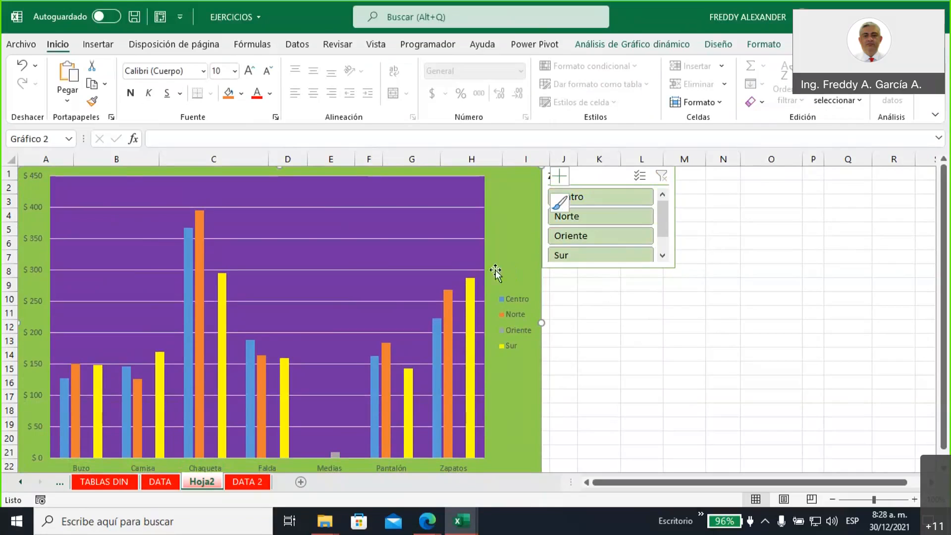
Step: Move the chart beside the pivot tables, starting at column G, and shift the Zona slicer to the chart's upper right edge
mouse_move(441, 174)
mouse_down()
mouse_move(440, 358)
mouse_move(452, 171)
mouse_up()
drag(497, 180, 853, 184)
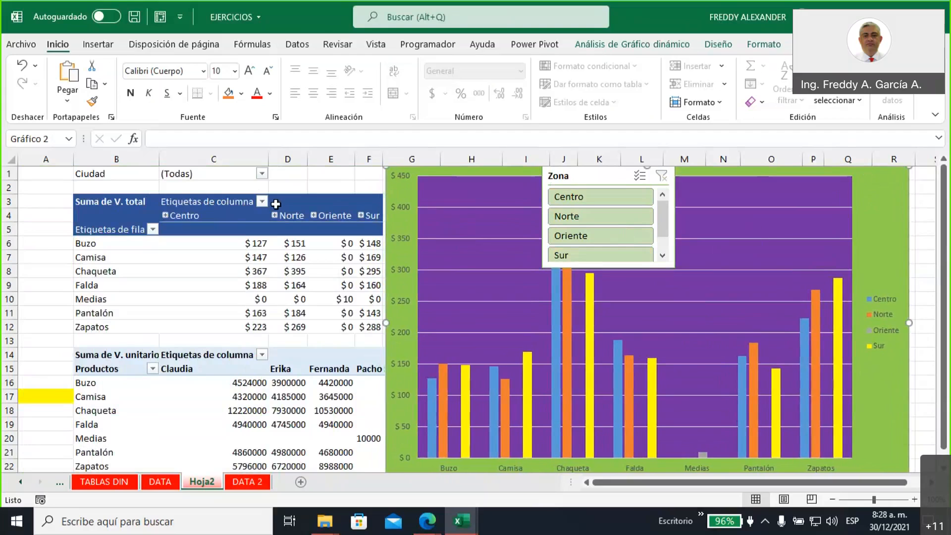
drag(631, 175, 861, 174)
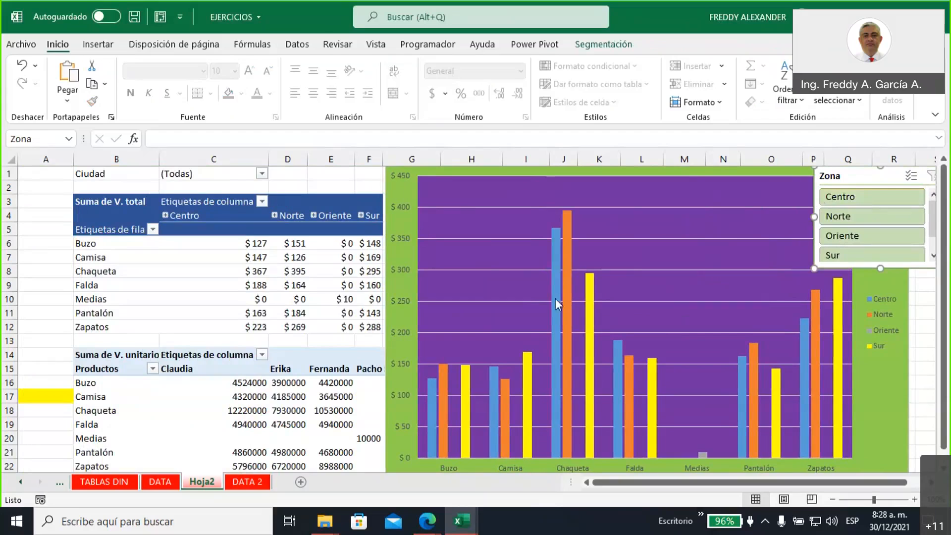
Step: Apply the dark green style from the Oscuro group to the Zona slicer
click(603, 45)
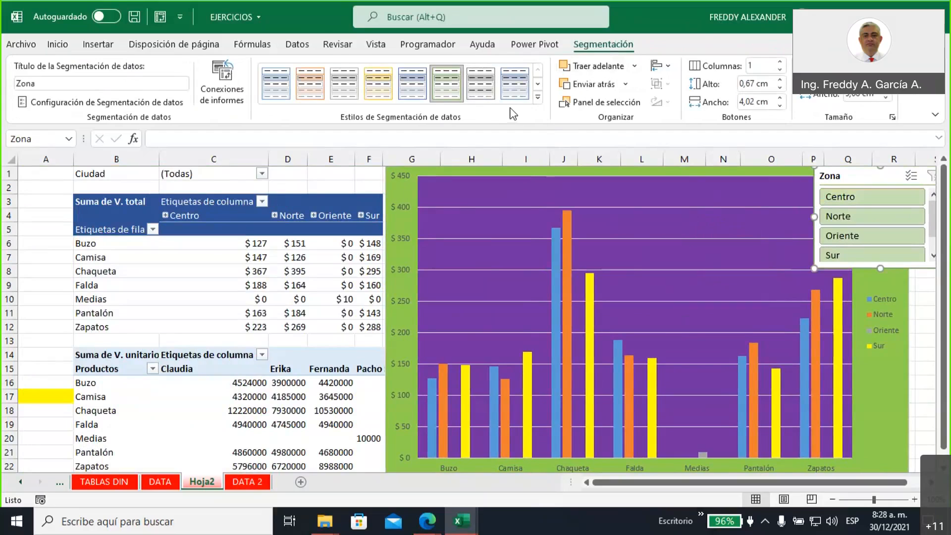
click(538, 98)
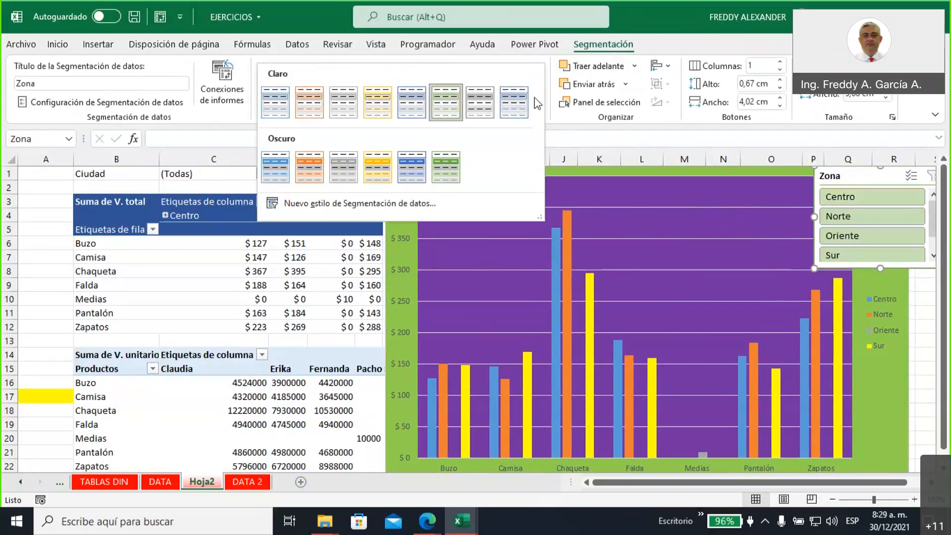
click(444, 167)
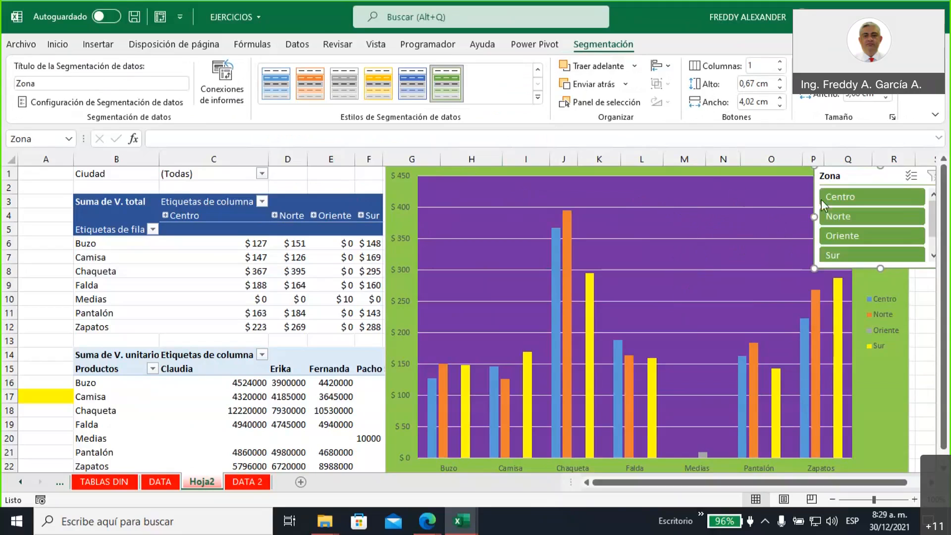
Step: Place the Zona slicer inside the chart's upper right corner and filter by Norte
drag(851, 174, 671, 236)
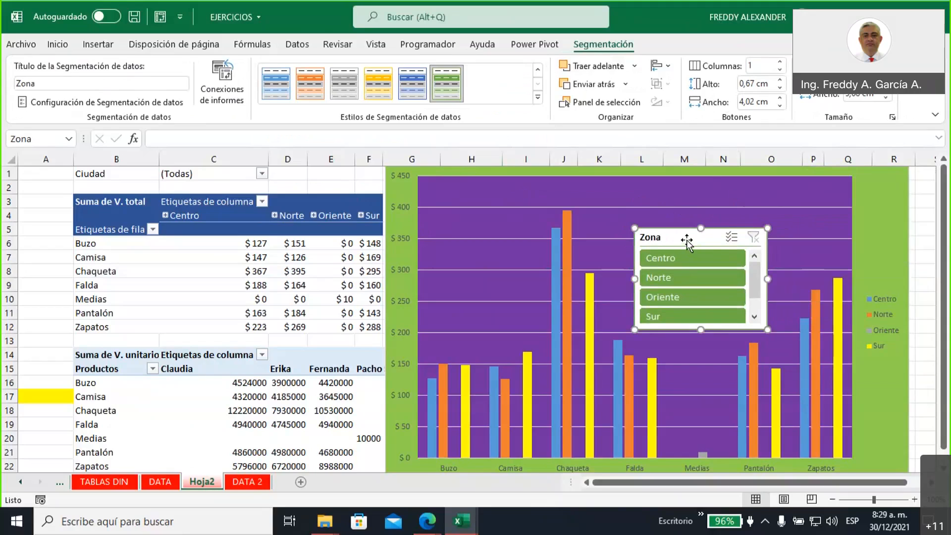
drag(745, 233, 822, 195)
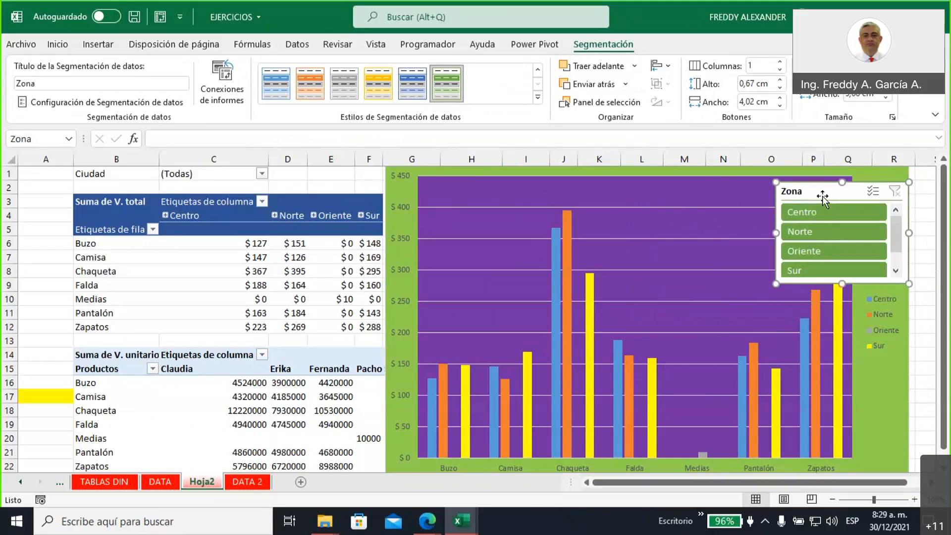
click(810, 230)
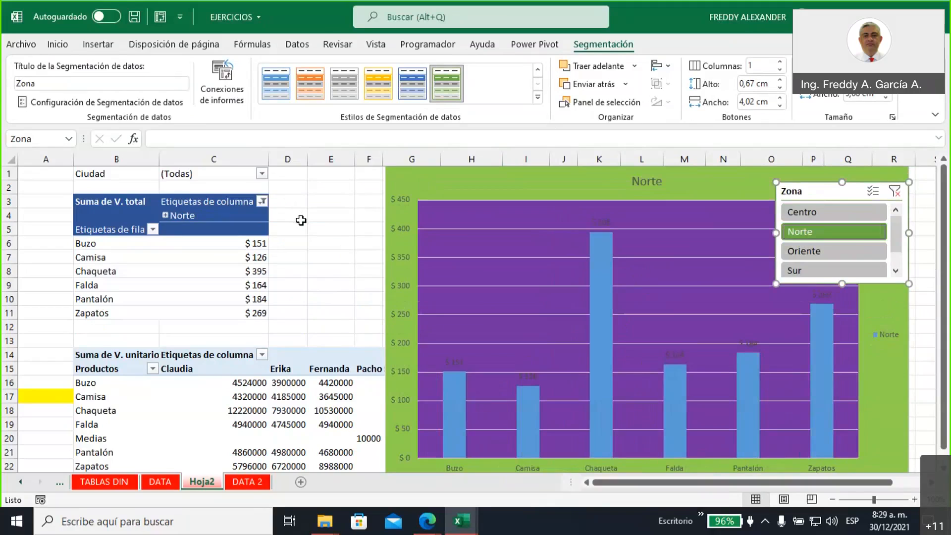
Step: Clear the Zona filter from the column labels of the upper pivot table
click(261, 202)
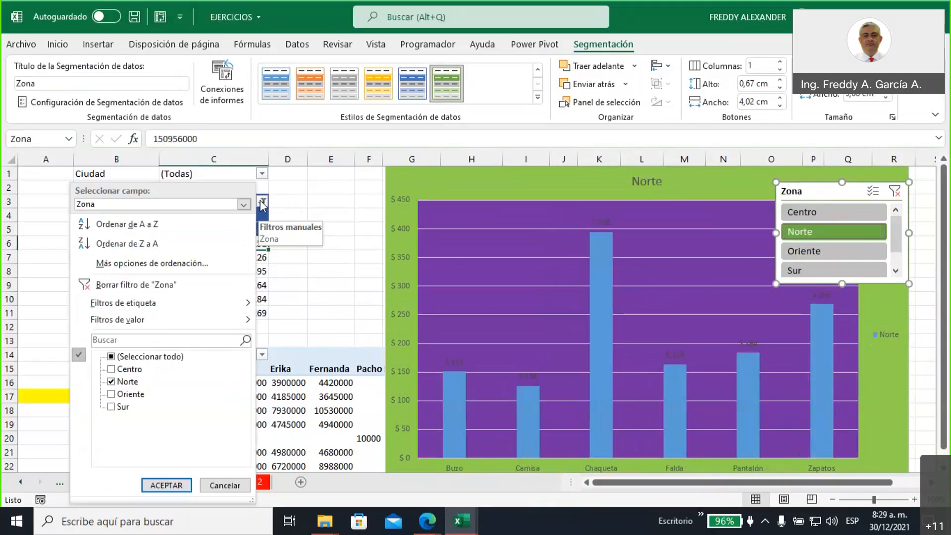
click(169, 283)
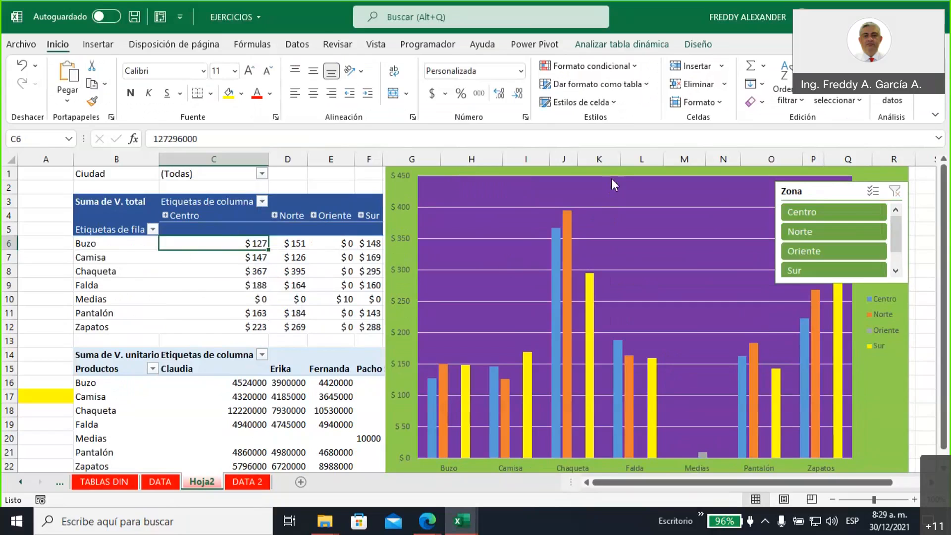
Step: Move the chart over the pivot tables, starting at column A, and place the Zona slicer against the chart's outer edge near column J
drag(612, 171, 239, 170)
drag(803, 188, 577, 174)
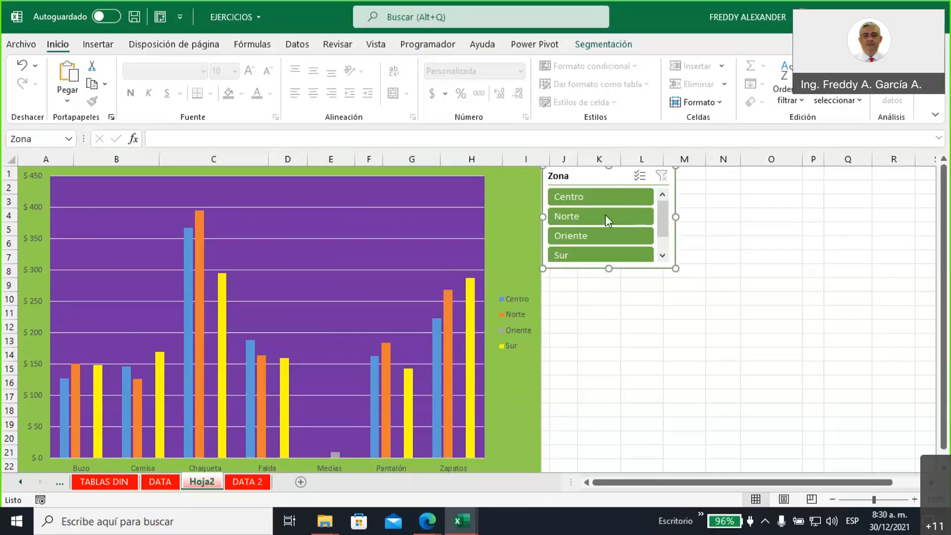
mouse_move(504, 179)
mouse_down()
mouse_move(554, 377)
mouse_move(501, 223)
mouse_move(501, 171)
mouse_up()
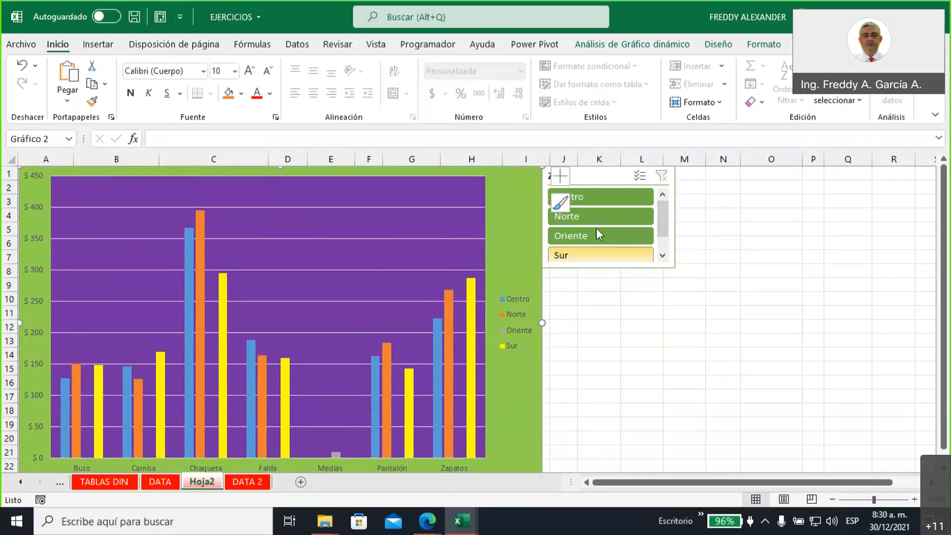
Step: Filter the chart by Sur with the Zona slicer and select the chart's plot area
click(589, 255)
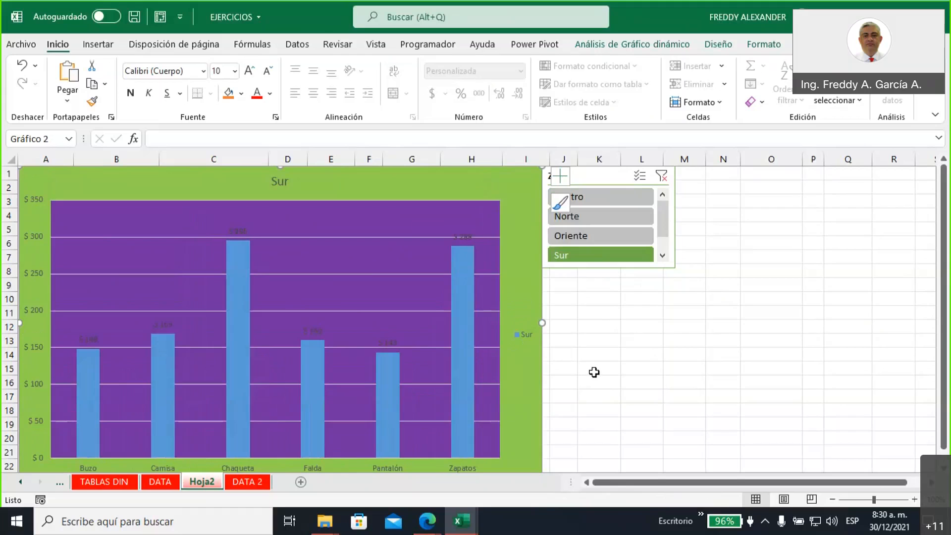
scroll(594, 371, down, 4)
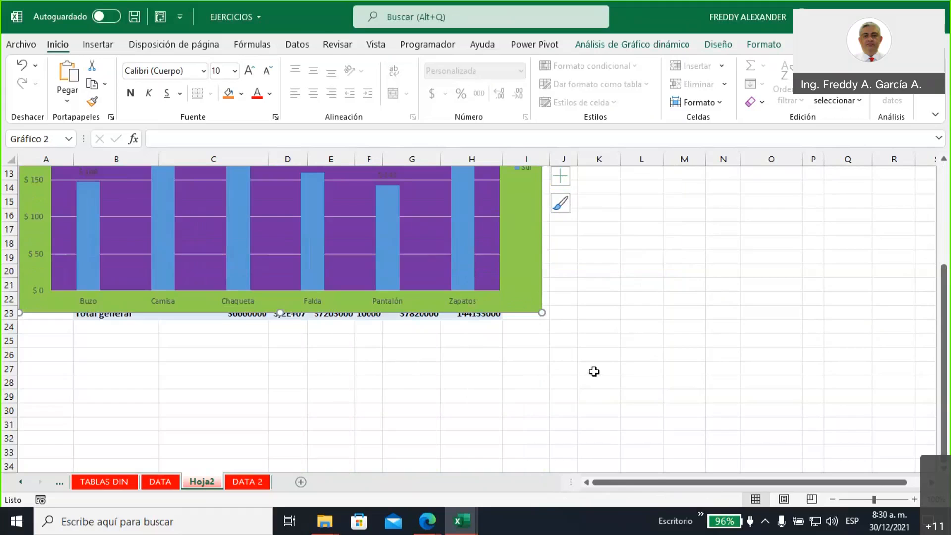
scroll(594, 371, up, 4)
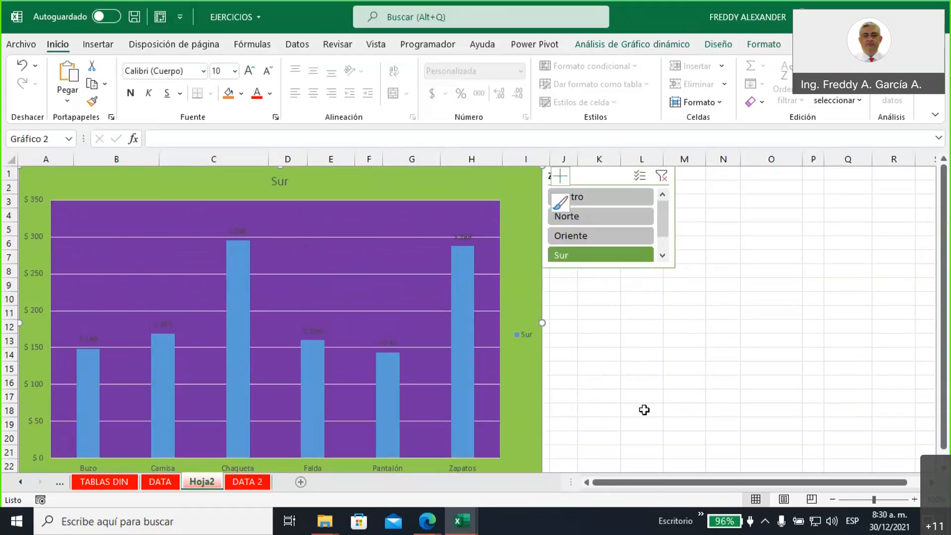
click(800, 520)
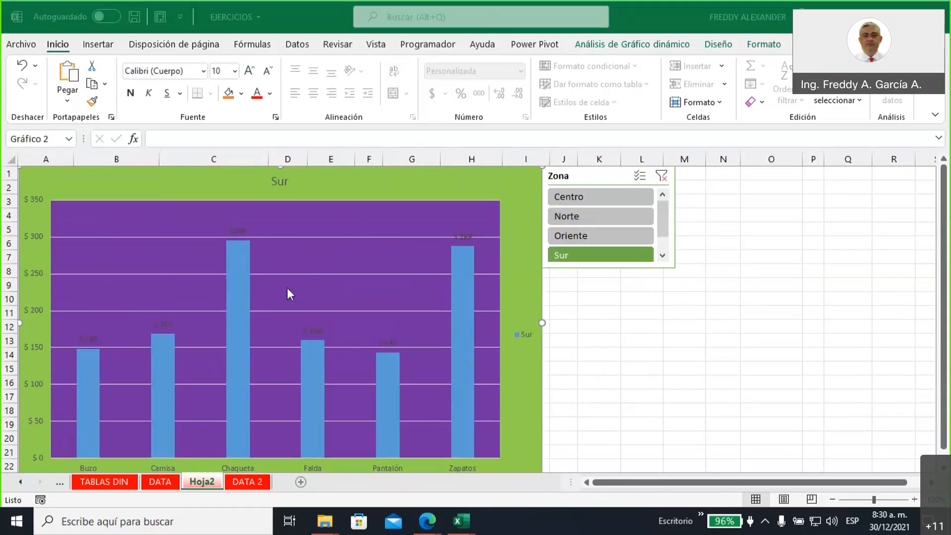
click(427, 217)
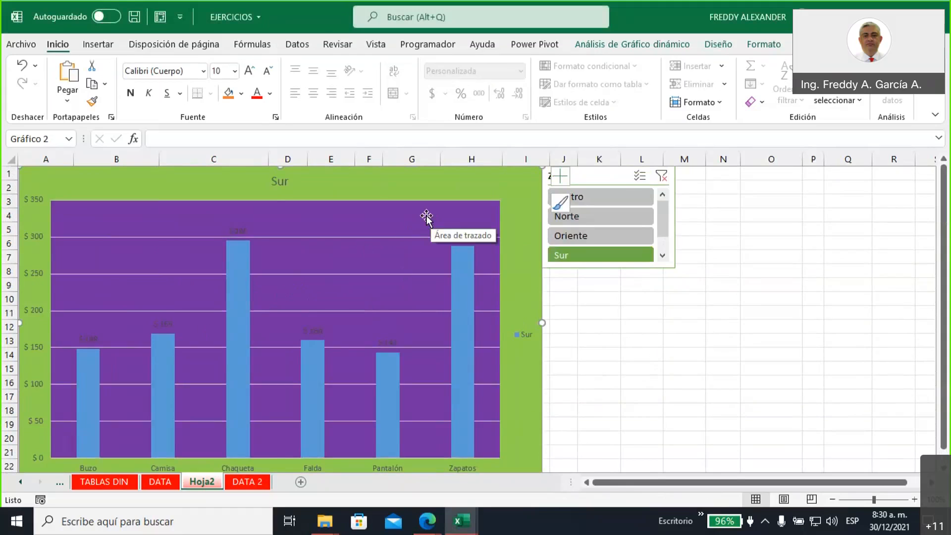
click(427, 217)
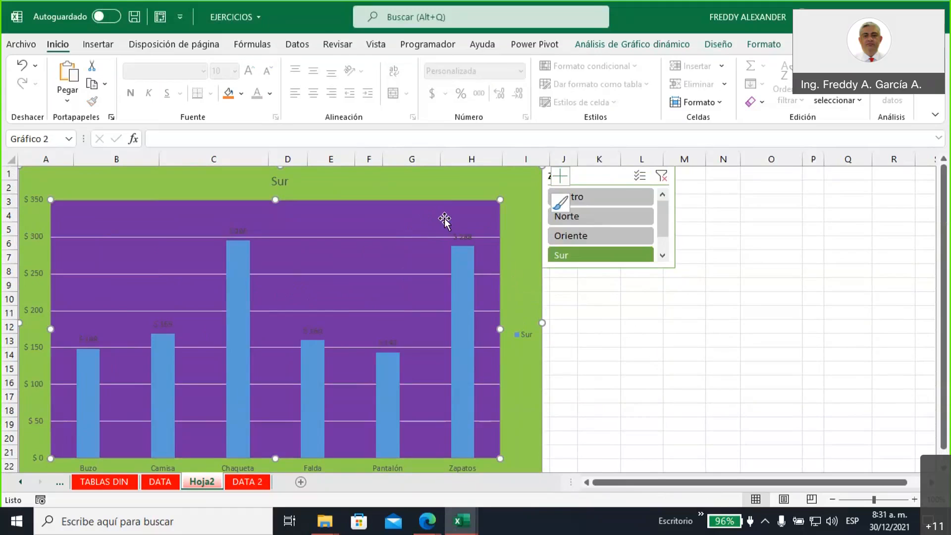
Step: Switch to Edge, review the column and pie chart descriptions on Microsoft's chart types page, and return to Excel
click(626, 47)
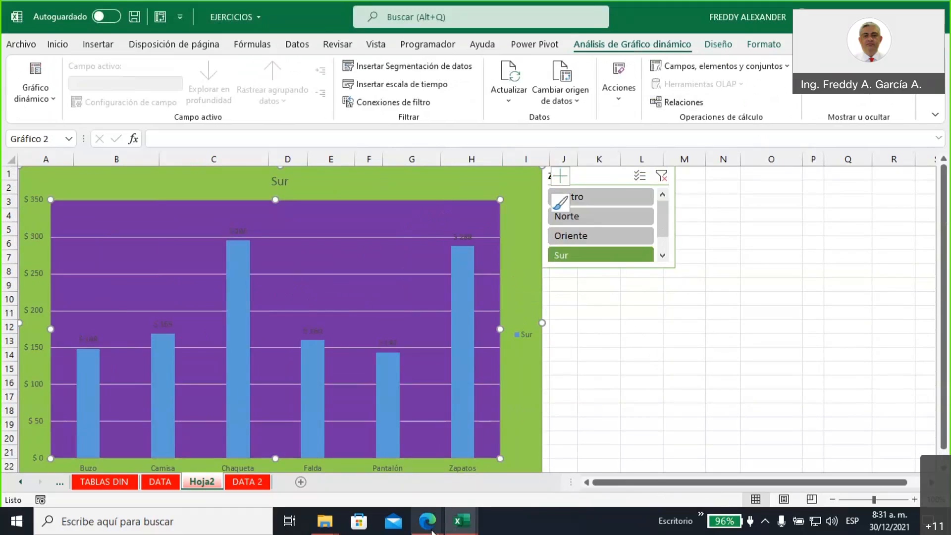
mouse_move(430, 530)
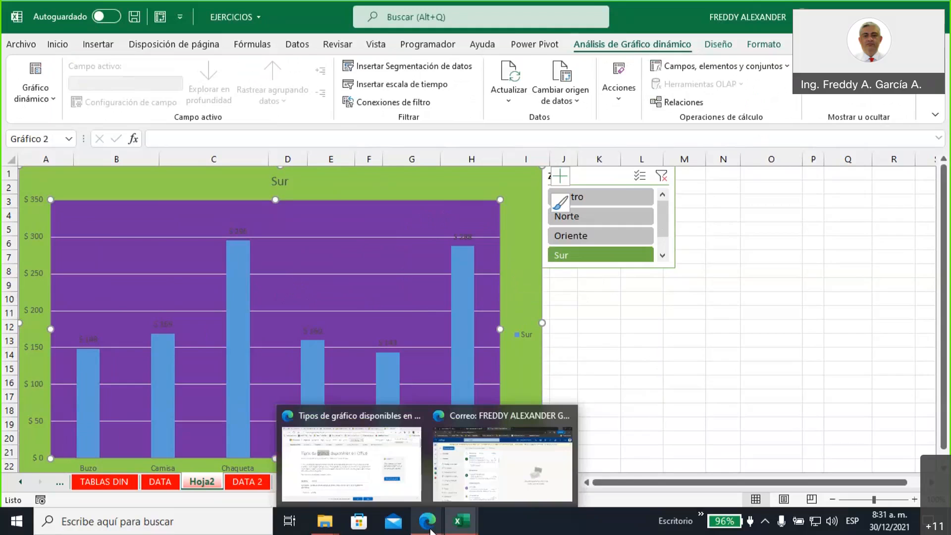
click(369, 476)
scroll(476, 329, down, 8)
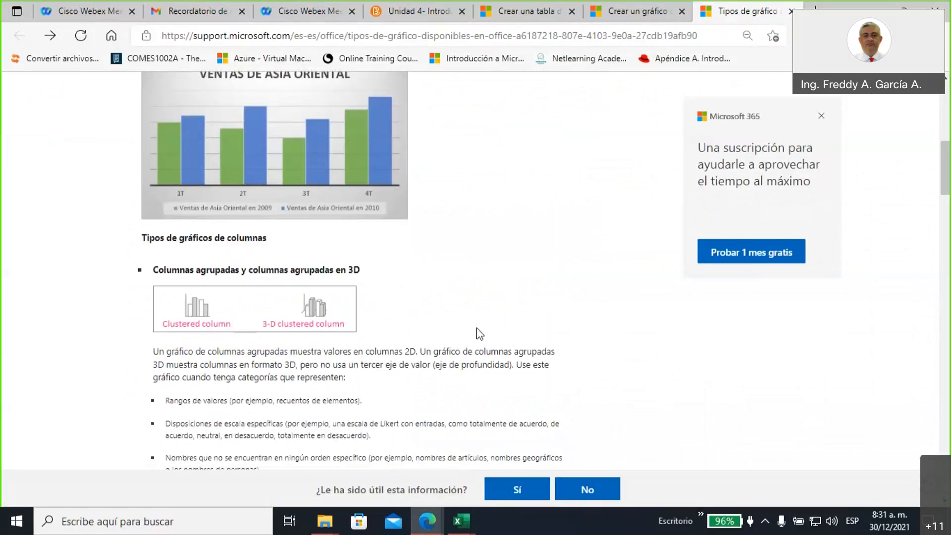
scroll(388, 312, up, 4)
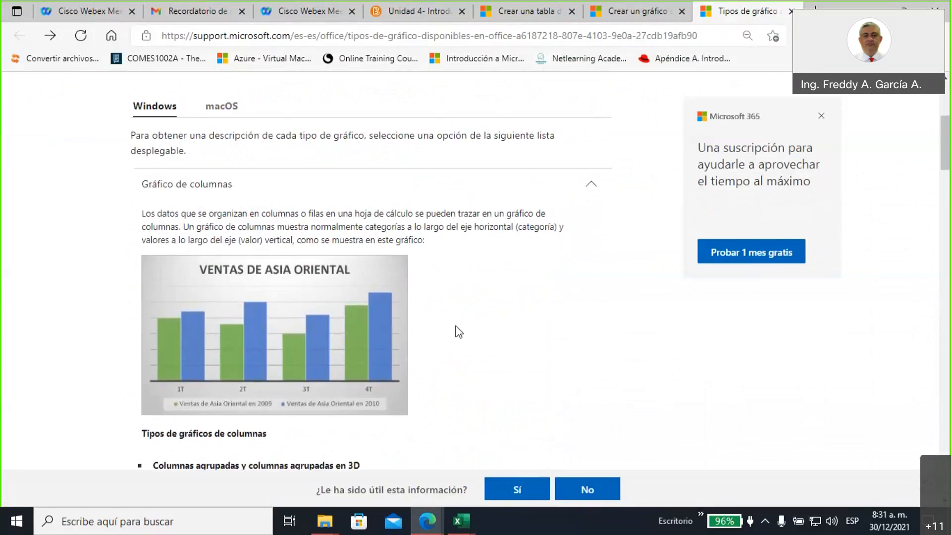
scroll(458, 331, down, 10)
scroll(454, 326, down, 6)
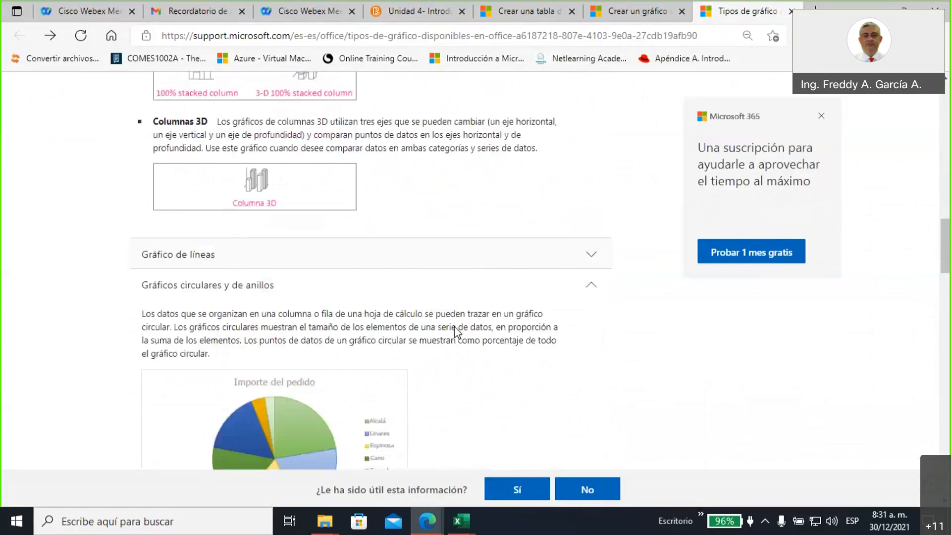
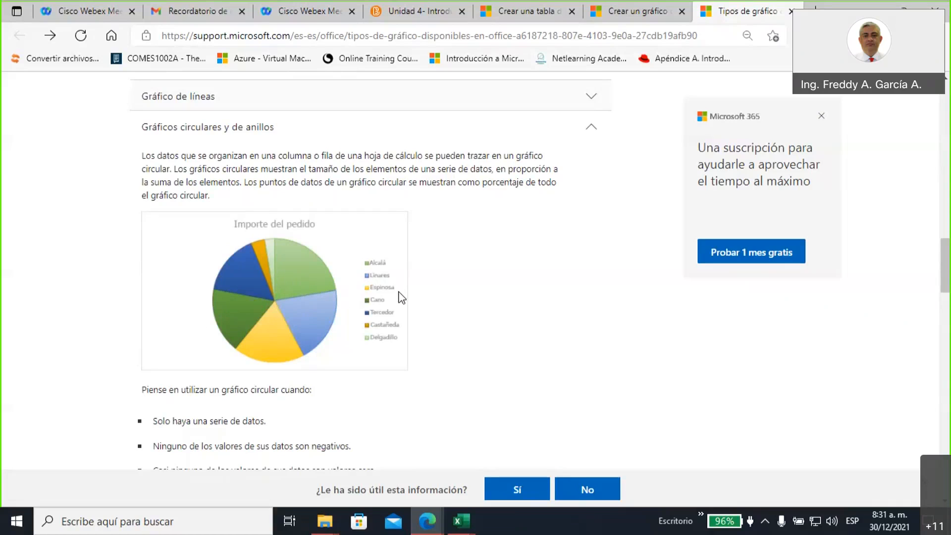
scroll(398, 297, down, 2)
scroll(399, 297, up, 3)
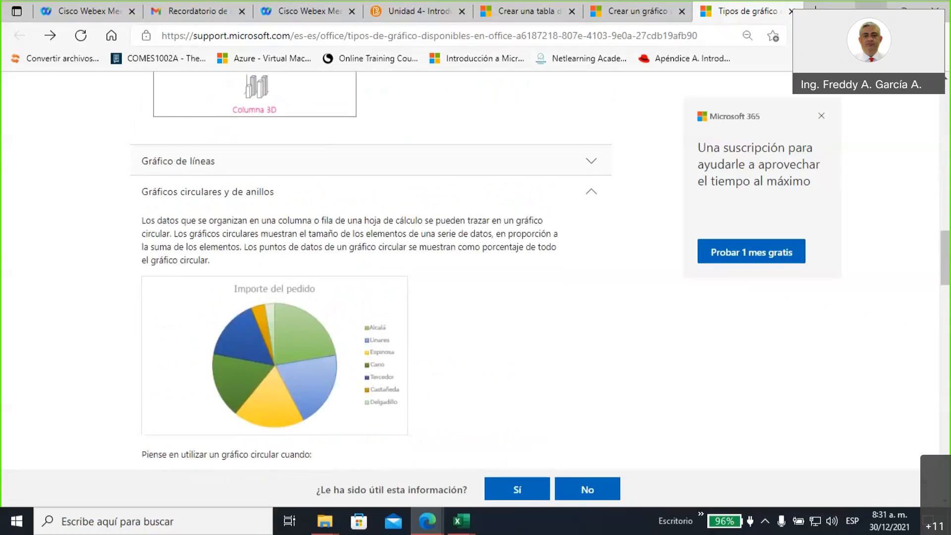
key(alt+Tab)
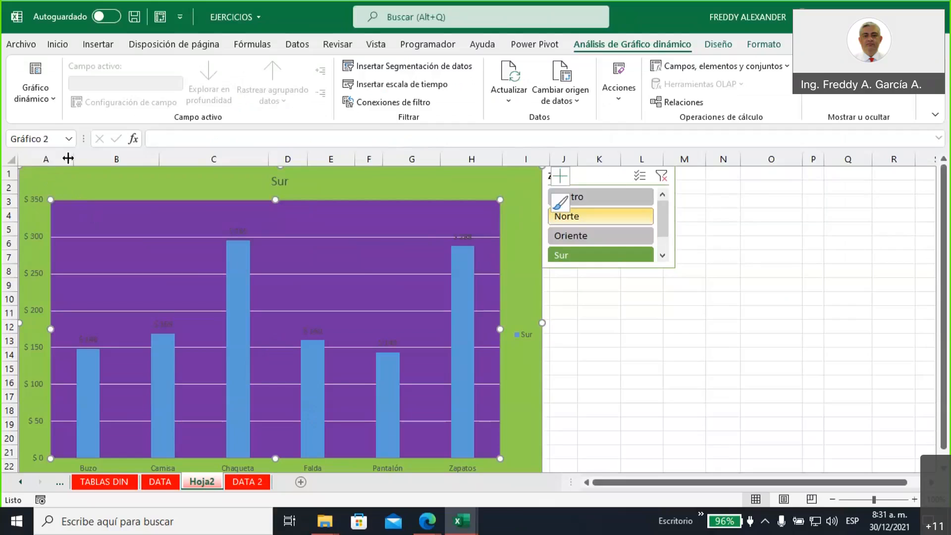
click(716, 48)
click(71, 104)
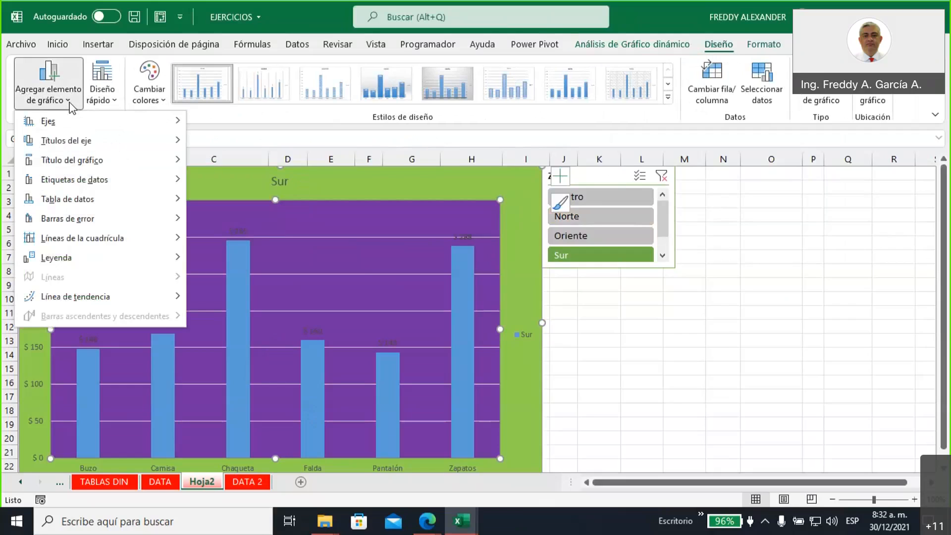
click(516, 276)
click(398, 236)
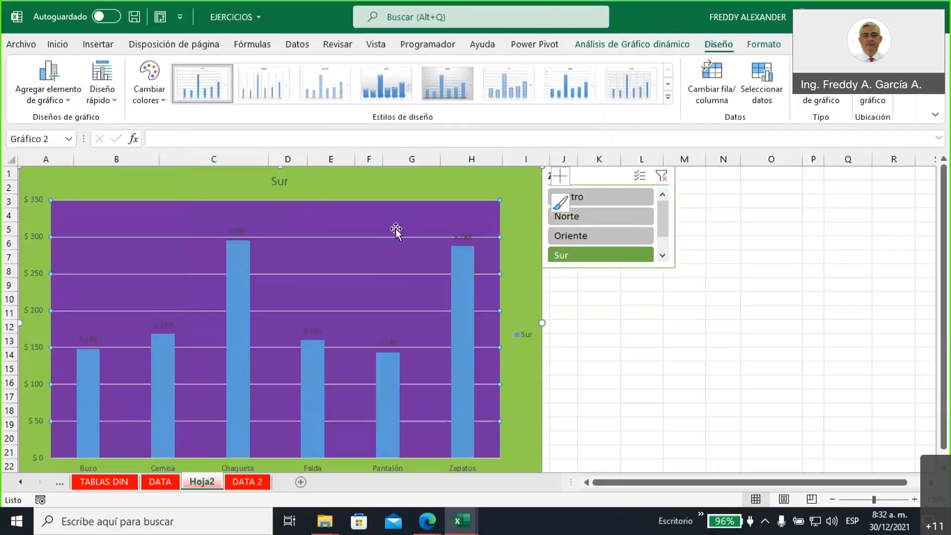
right_click(402, 232)
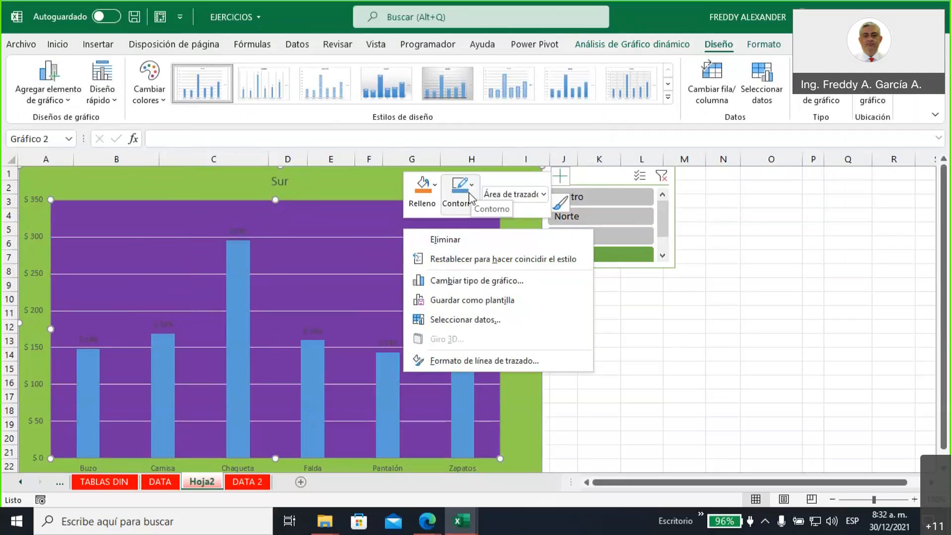
click(350, 217)
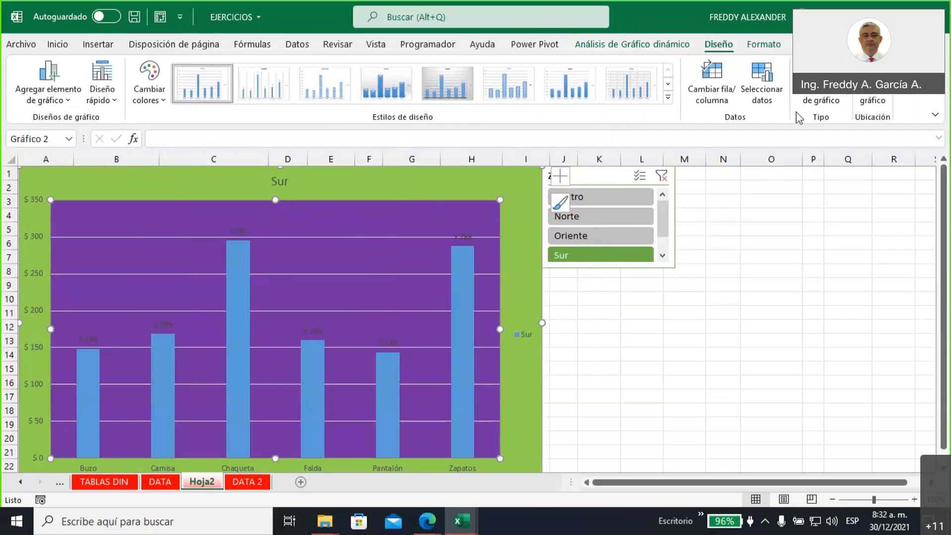
Step: Show the field list of the pivot chart
click(651, 48)
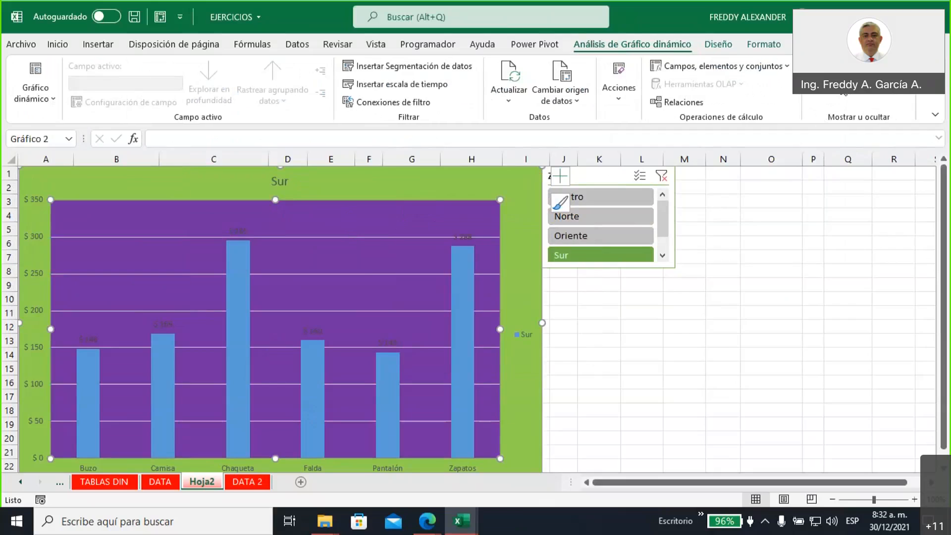
click(847, 66)
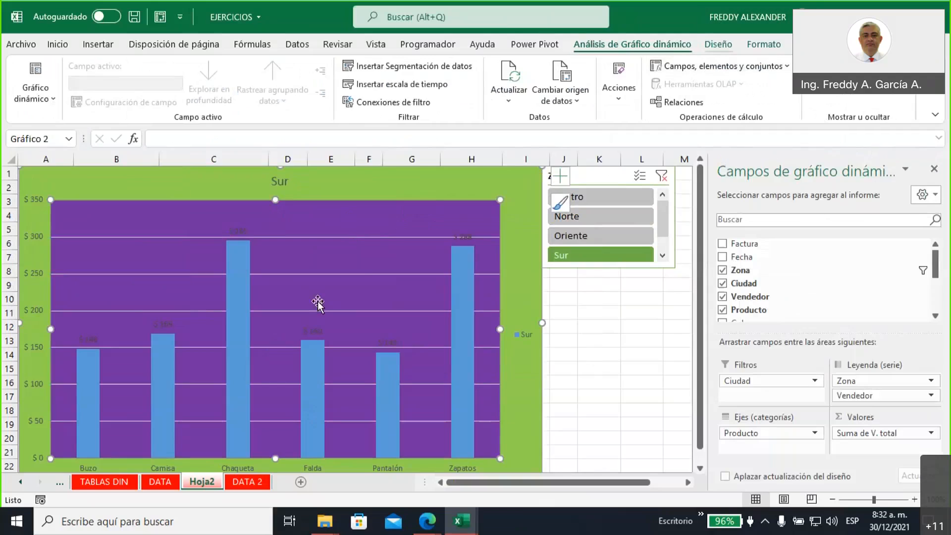
Step: Change the plot area's solid fill to the standard light green so it matches the chart area
right_click(384, 202)
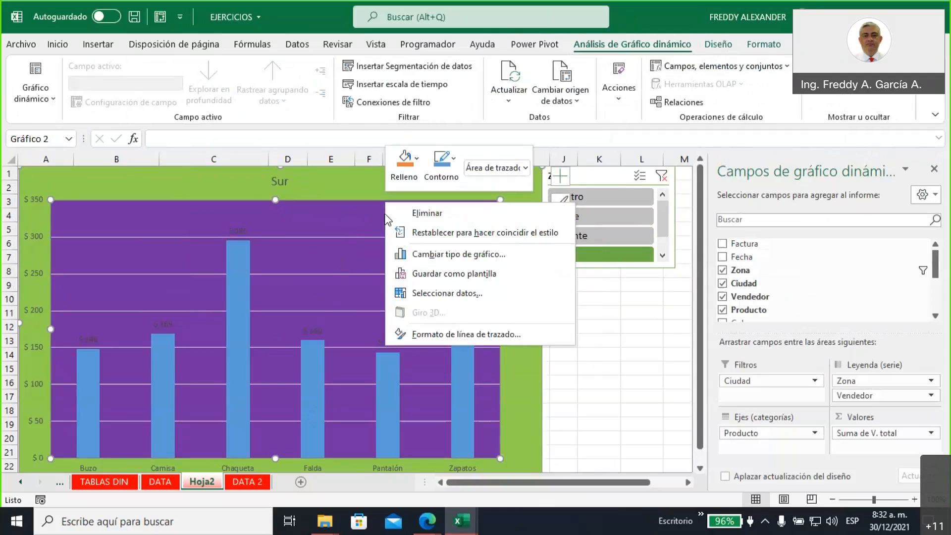
right_click(325, 213)
click(316, 189)
right_click(314, 184)
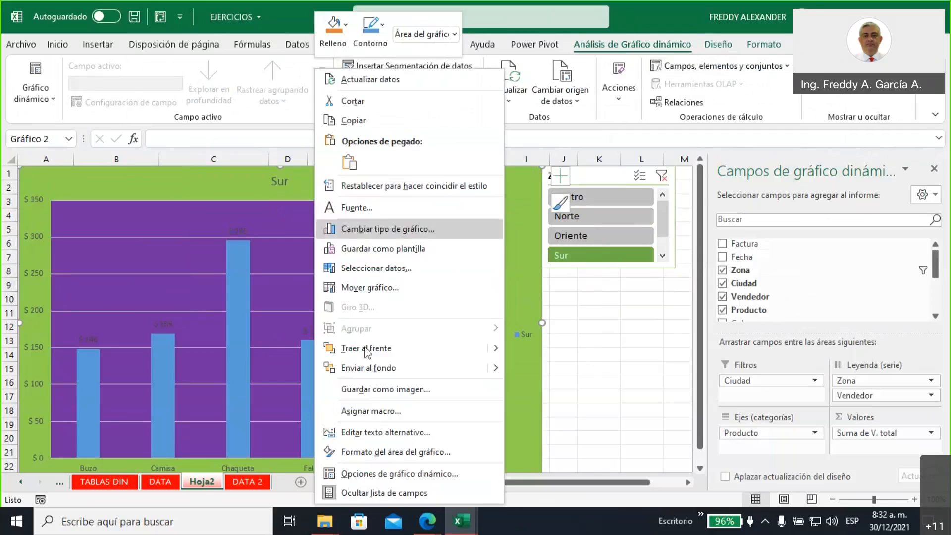
click(382, 451)
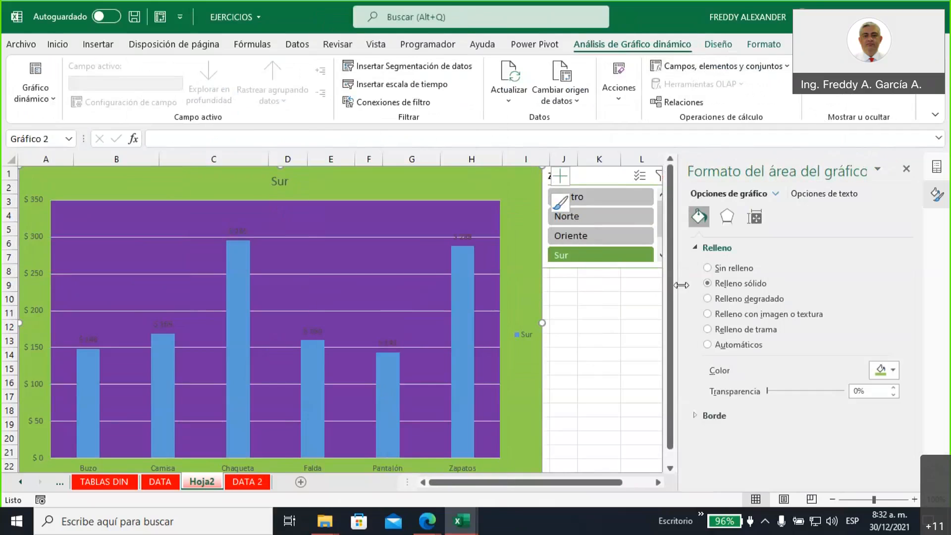
click(369, 209)
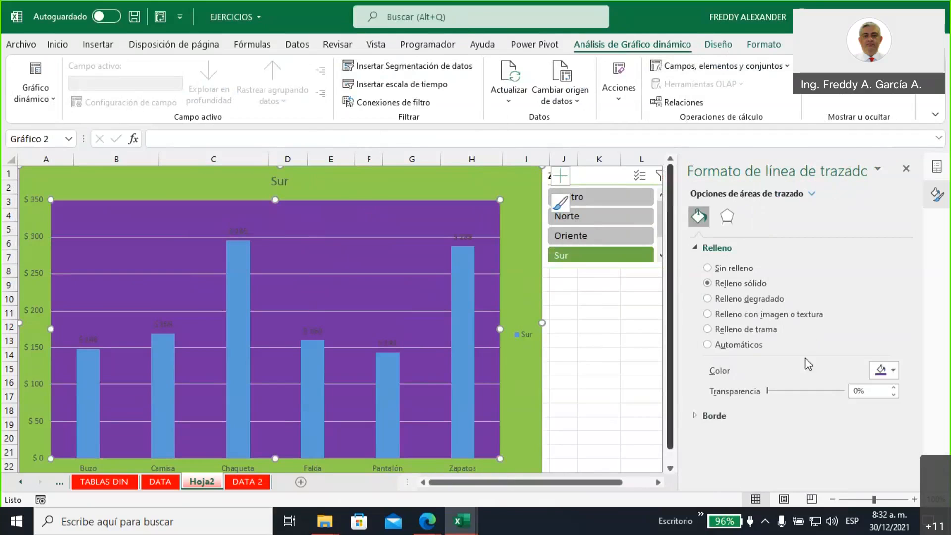
click(894, 370)
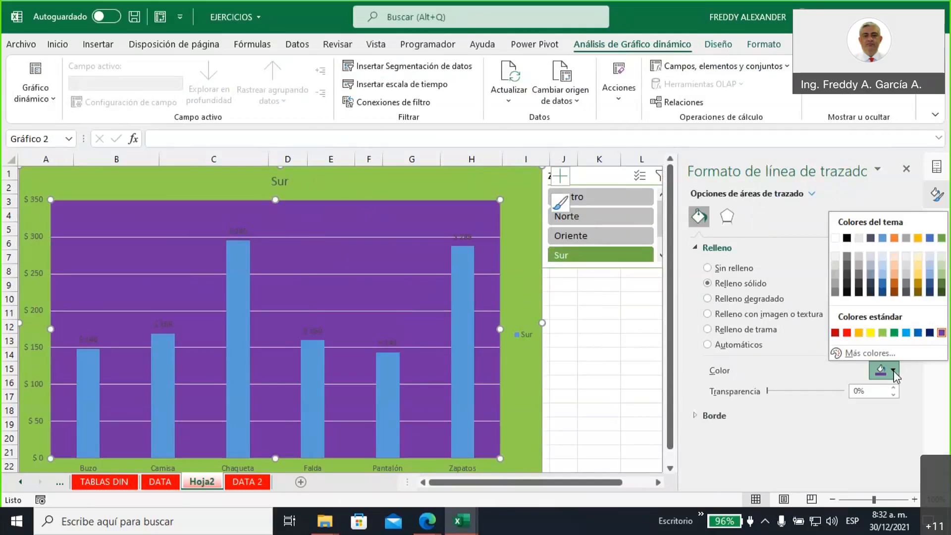
click(883, 332)
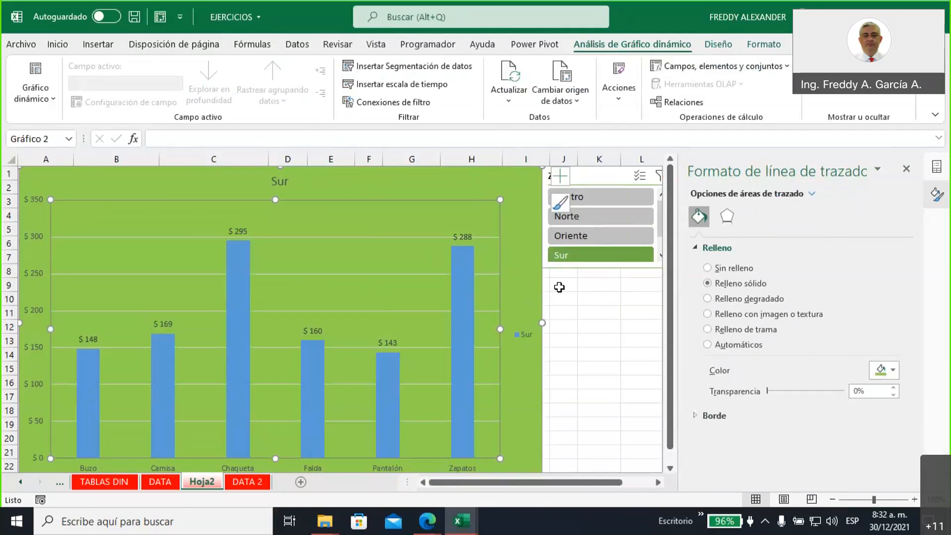
click(525, 271)
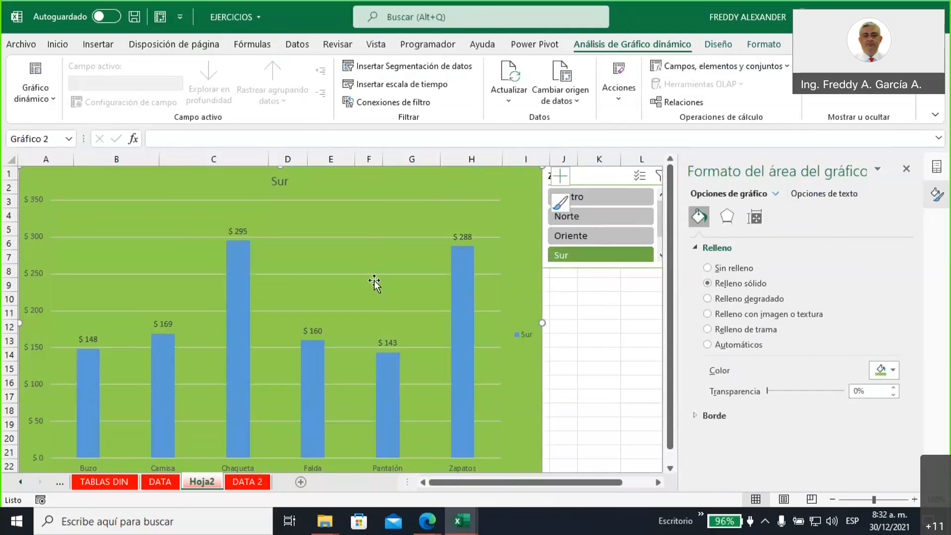
Step: Add an Extrapolar lineal trendline to the Sur series of the pivot chart
click(55, 102)
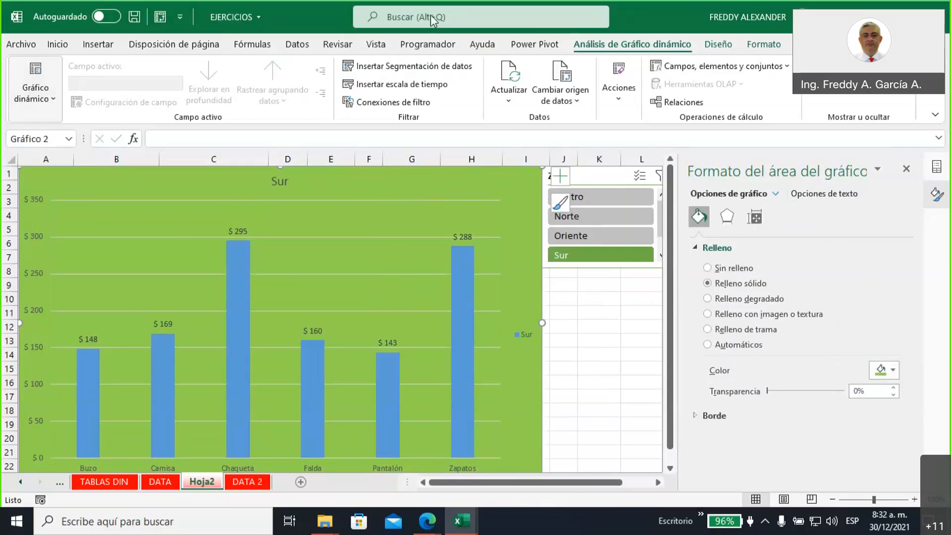
click(718, 44)
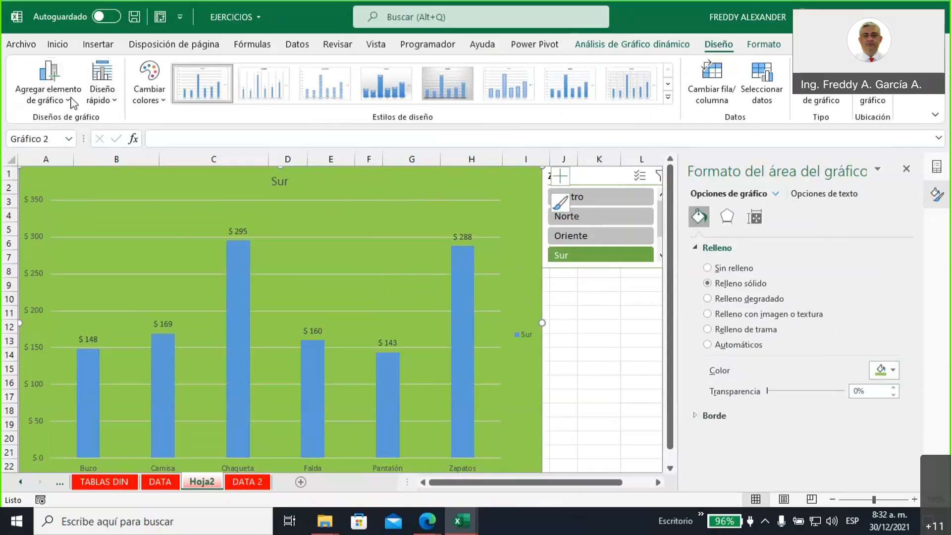
click(72, 103)
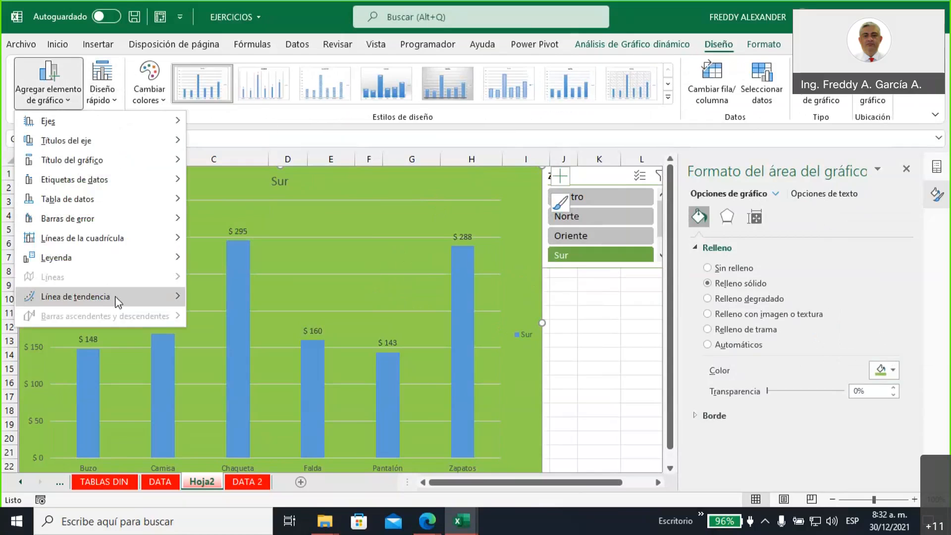
mouse_move(117, 301)
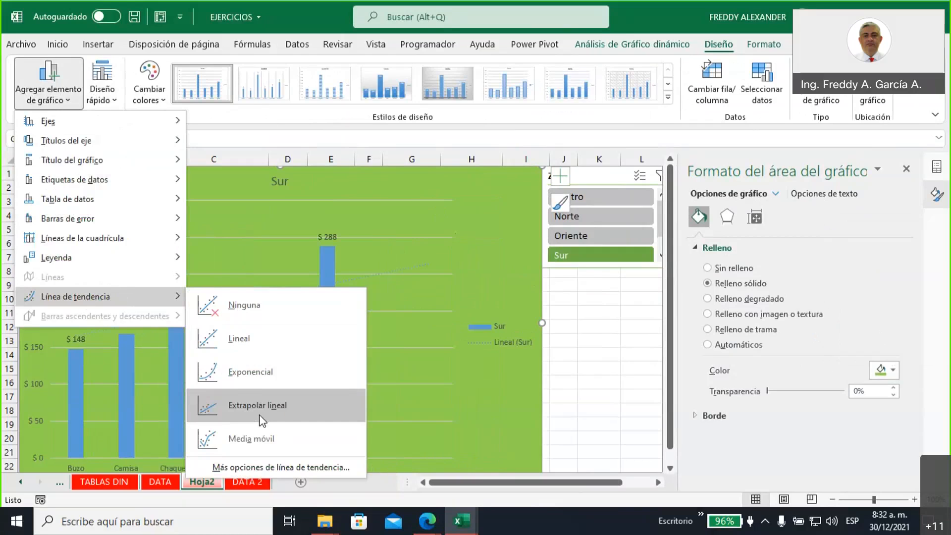
click(246, 408)
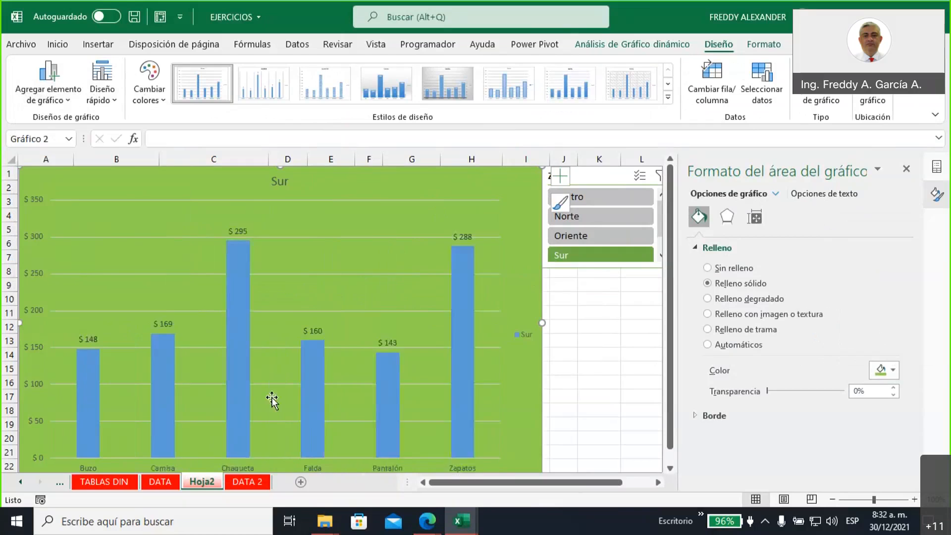
mouse_move(284, 365)
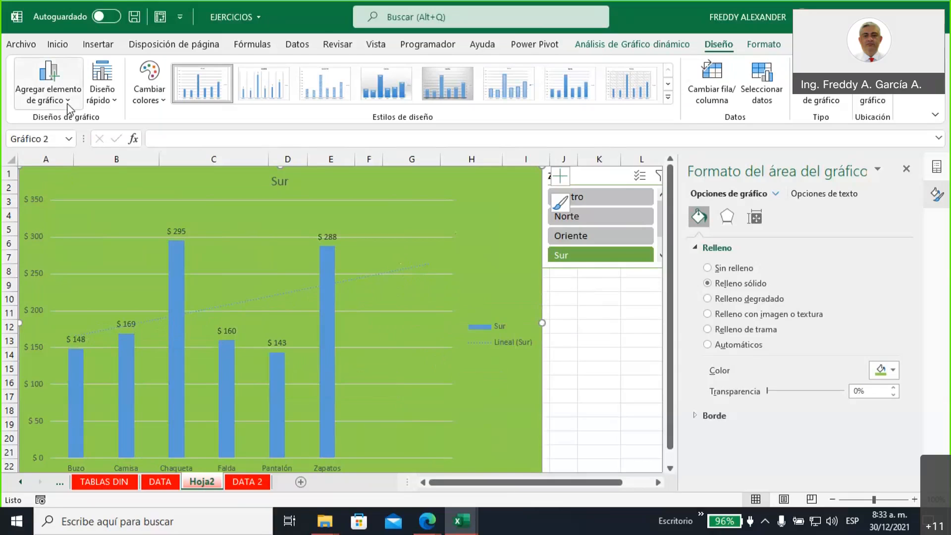
Step: Add a Media móvil trendline to the Sur series and delete the linear trendline
click(48, 82)
mouse_move(155, 296)
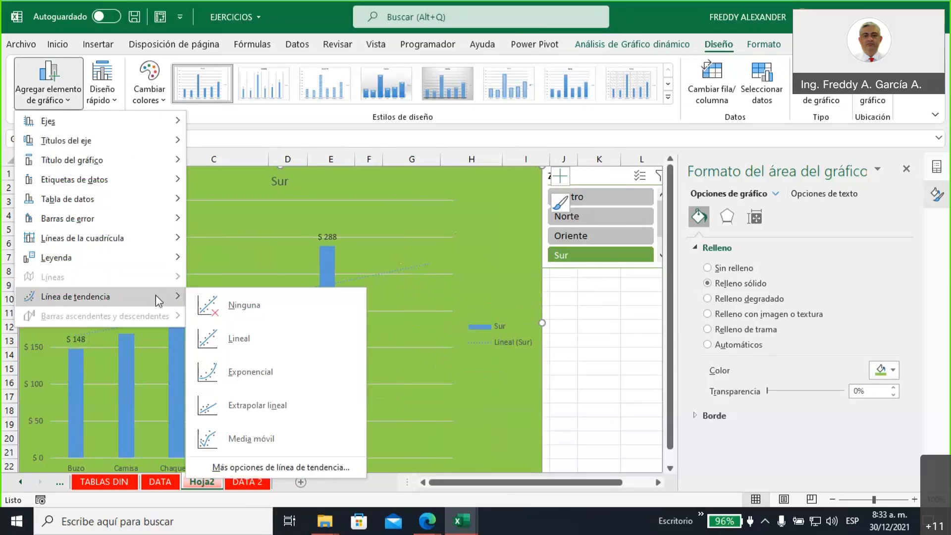
click(248, 438)
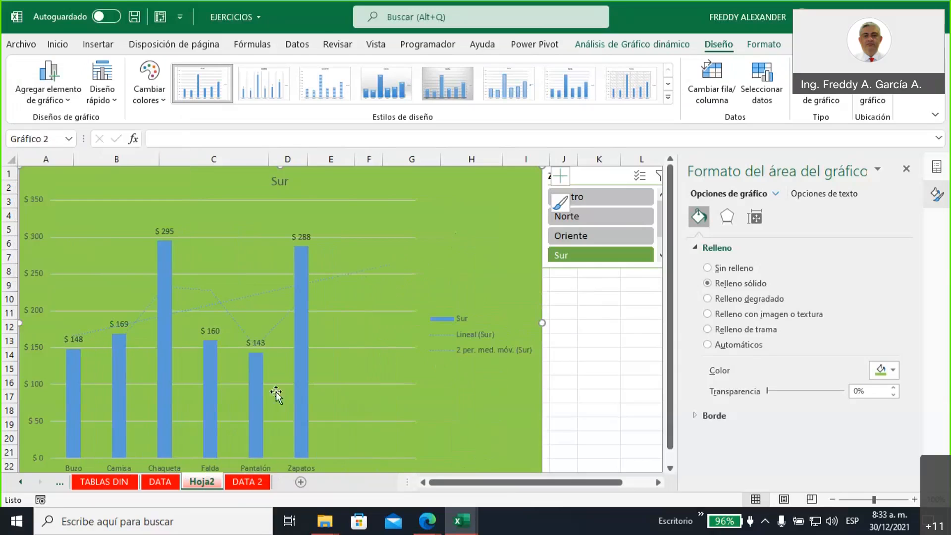
click(331, 276)
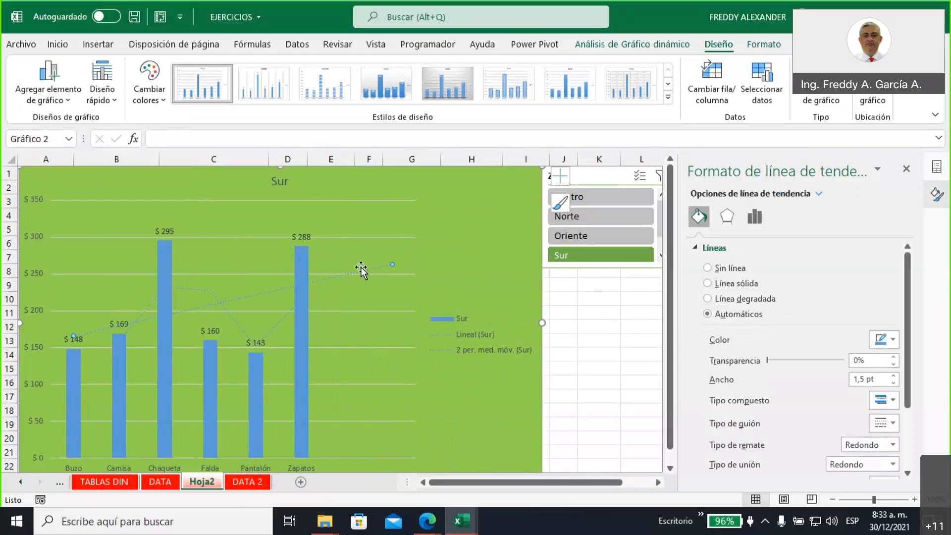
key(Delete)
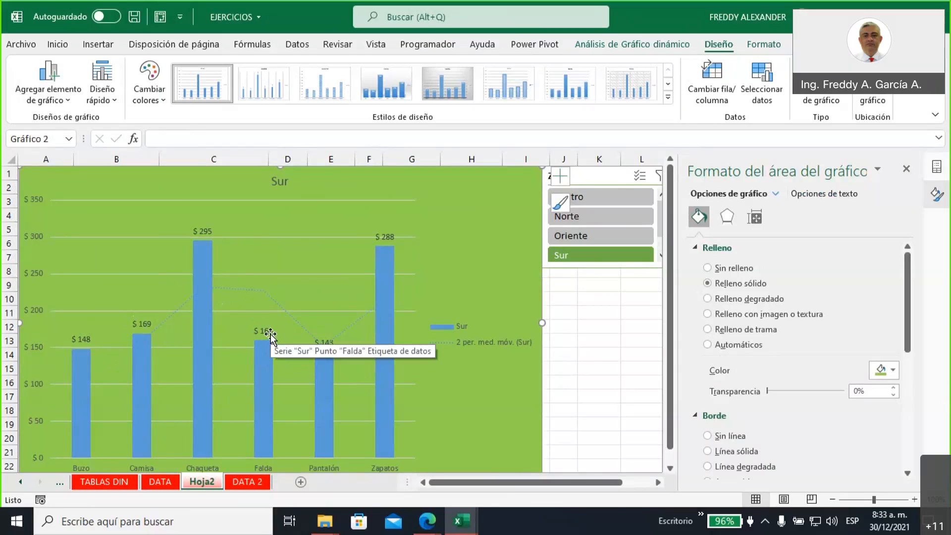
scroll(270, 336, down, 1)
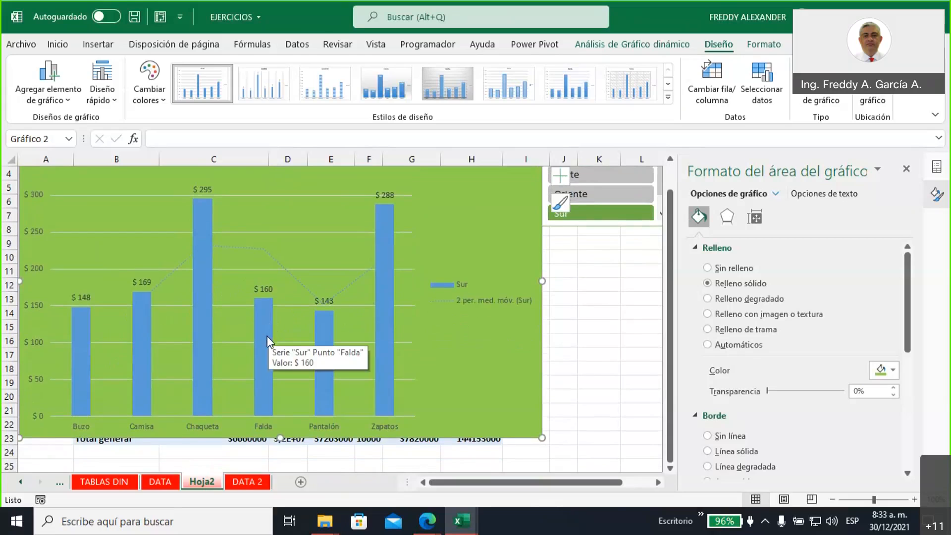
scroll(262, 309, up, 1)
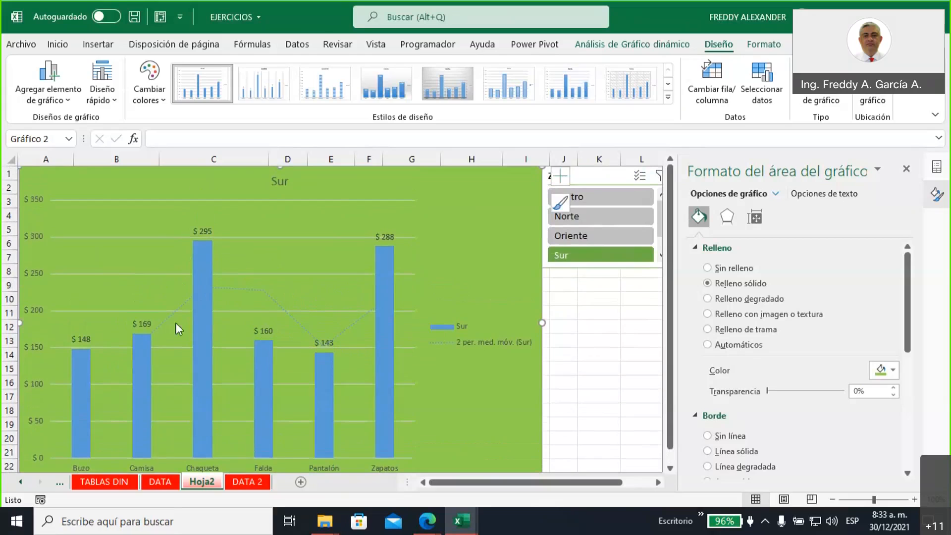
mouse_move(202, 320)
Step: Try to change the pivot chart to the Combinado type Columna agrupada - Línea en eje secundario
click(171, 47)
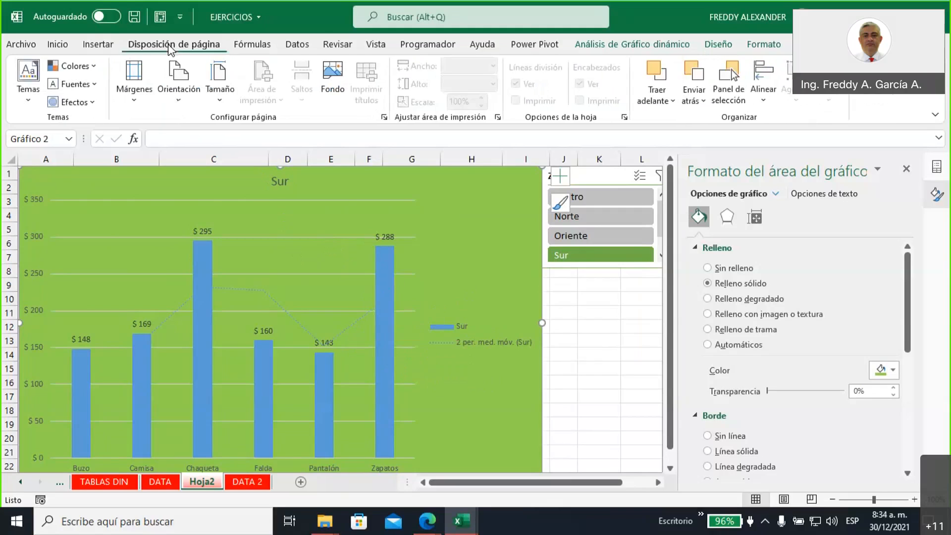
click(99, 45)
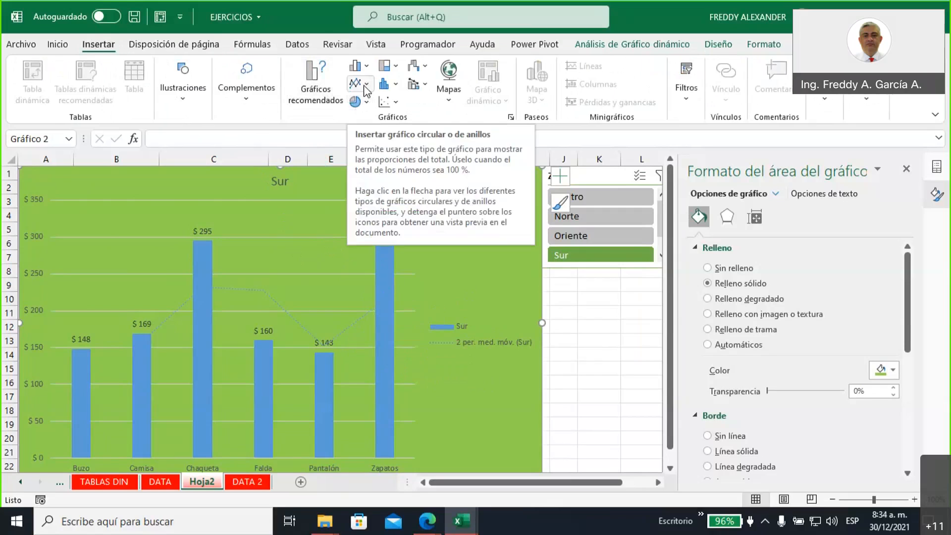
click(510, 117)
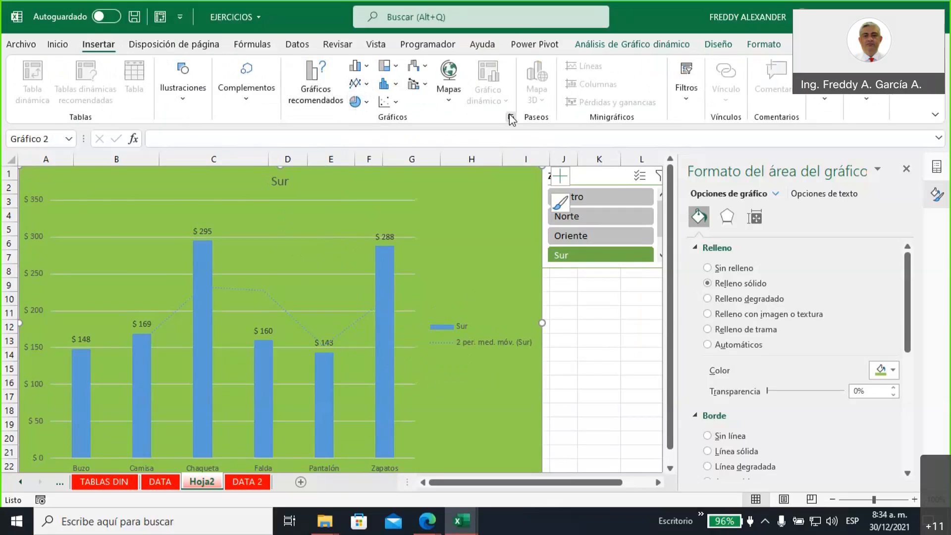
click(312, 407)
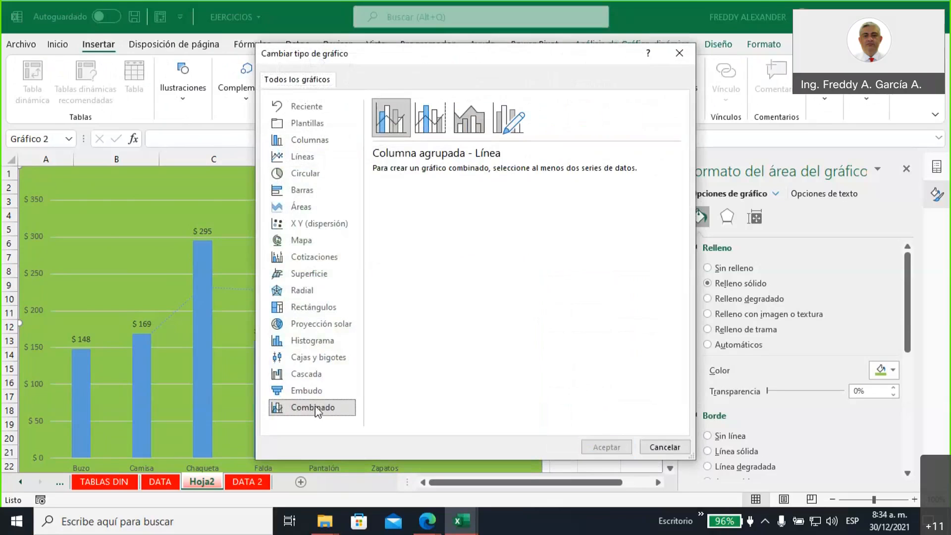
click(425, 127)
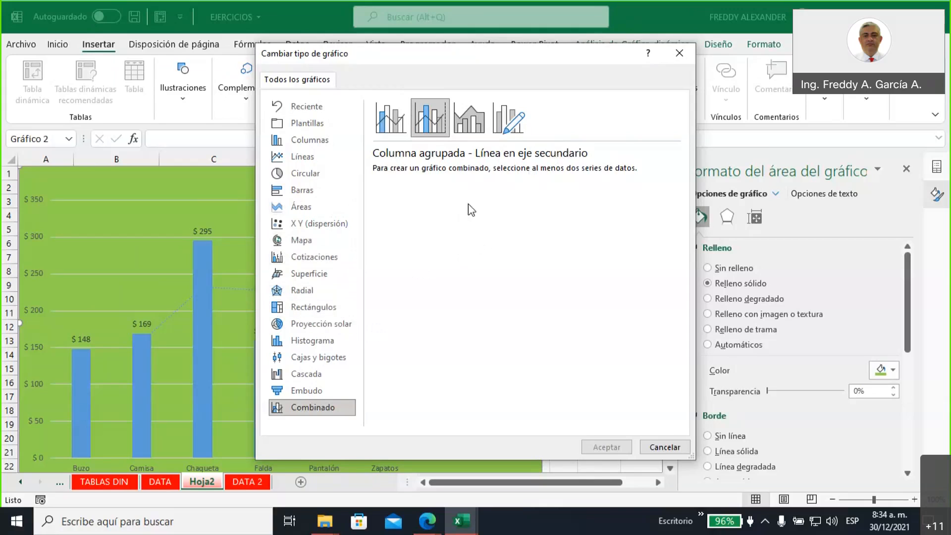
click(679, 53)
Step: Move the chart off the upper pivot table and clear the table's Zona filter
drag(212, 180, 540, 222)
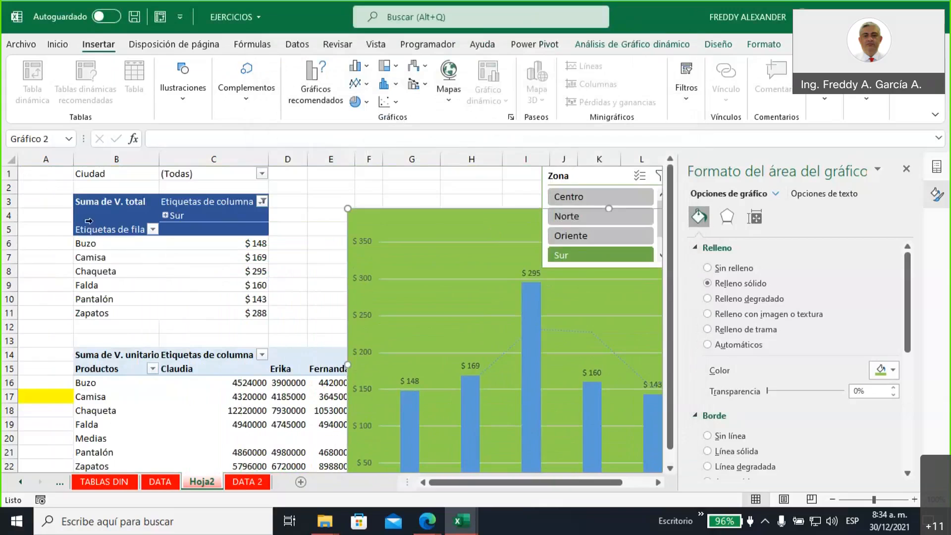
drag(205, 241, 218, 313)
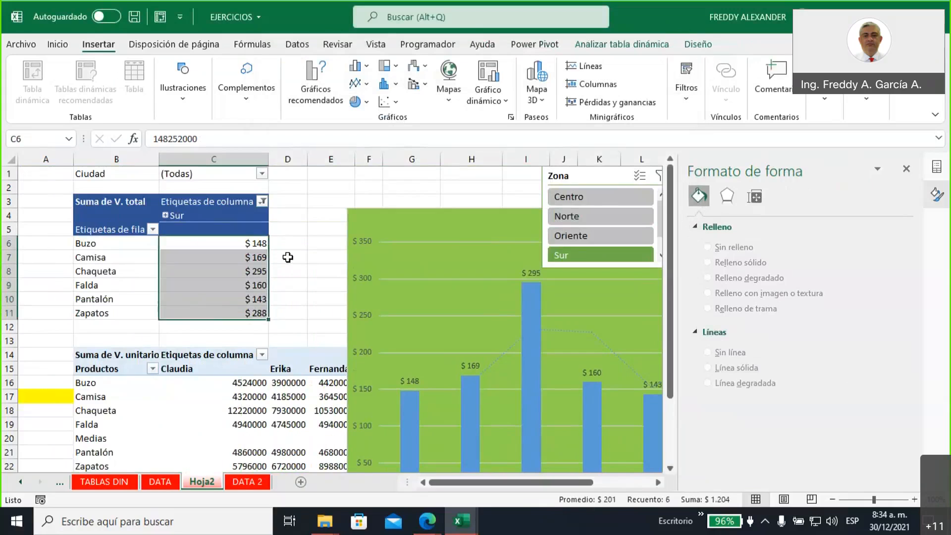
click(263, 201)
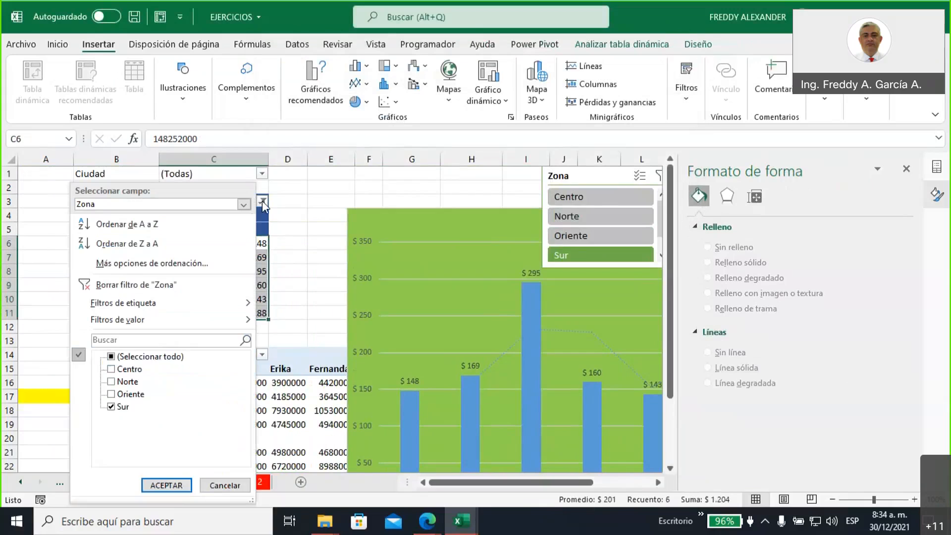
click(146, 286)
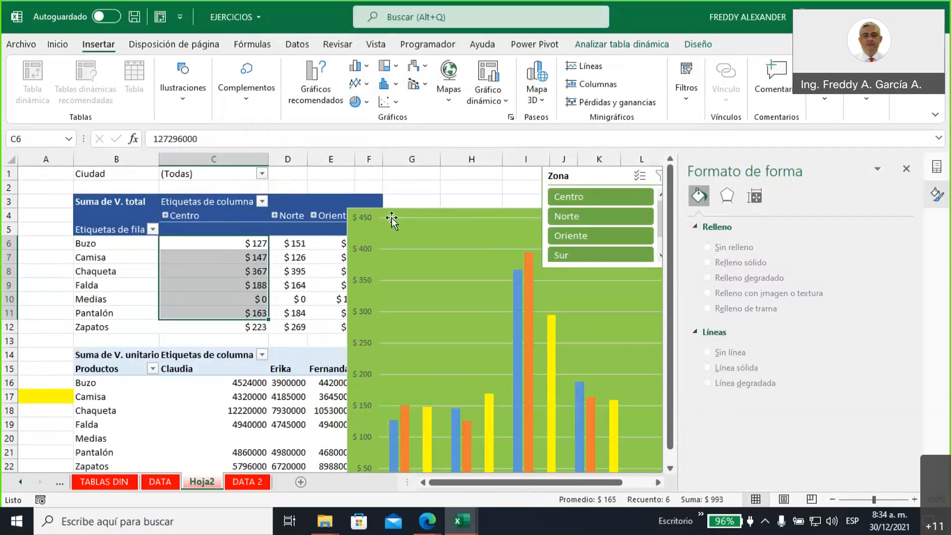
Step: Reposition the chart below the upper pivot table, with its upper edge at about row 15
drag(391, 221, 183, 187)
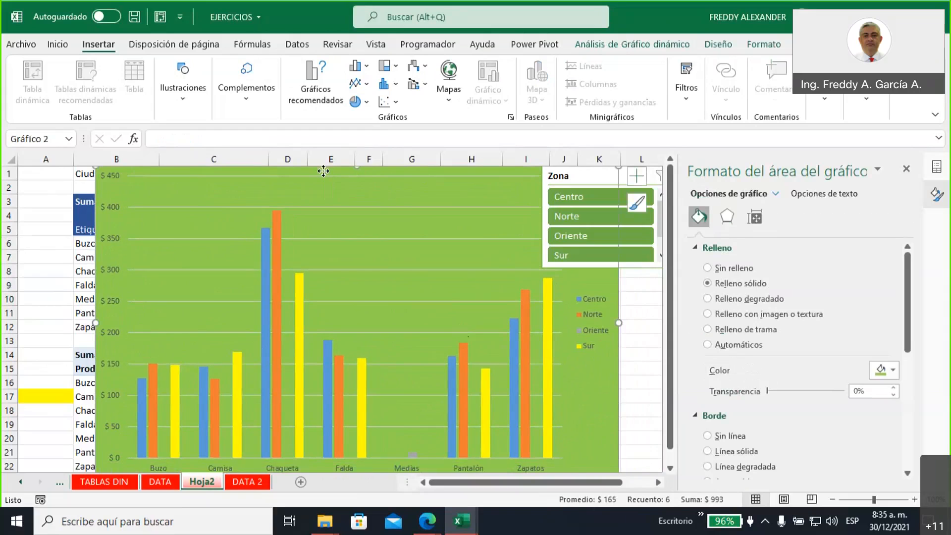
drag(323, 171, 327, 181)
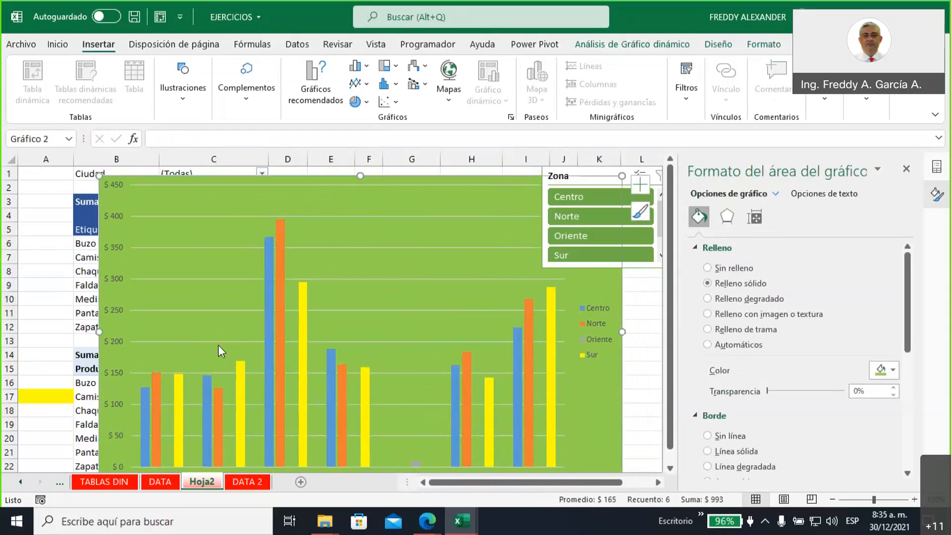
drag(301, 177, 319, 379)
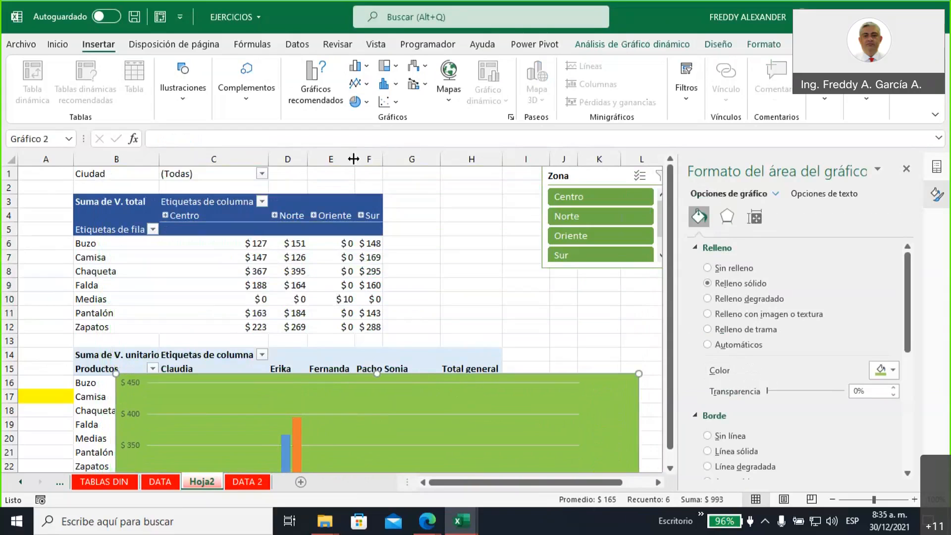
Step: Start a Combinado chart of type Columna agrupada - Línea from the upper pivot table and move the dialog clear of the data
click(331, 205)
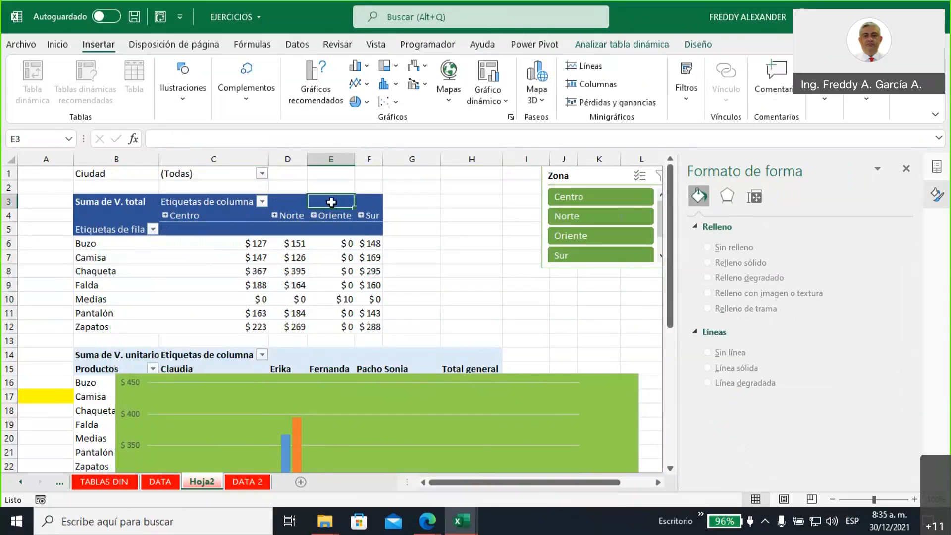
click(511, 118)
click(327, 410)
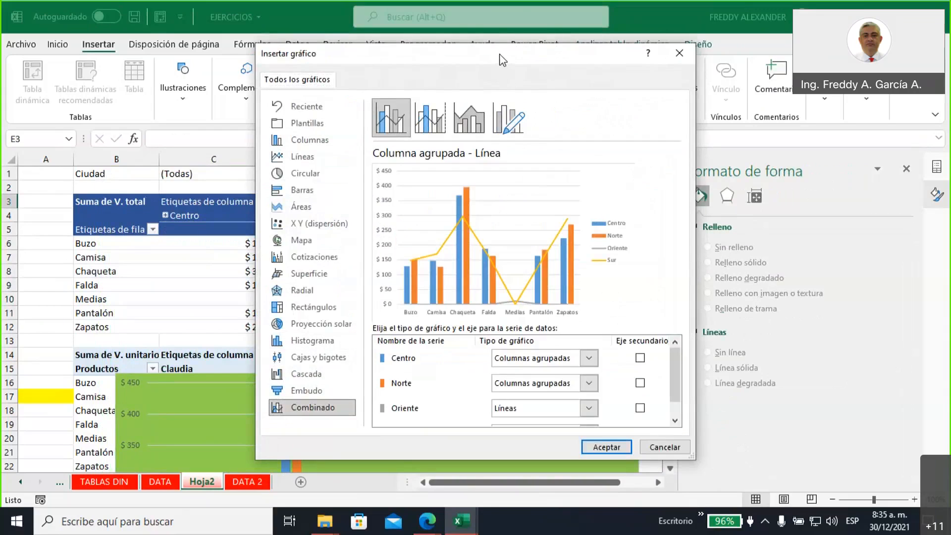
drag(502, 59, 586, 42)
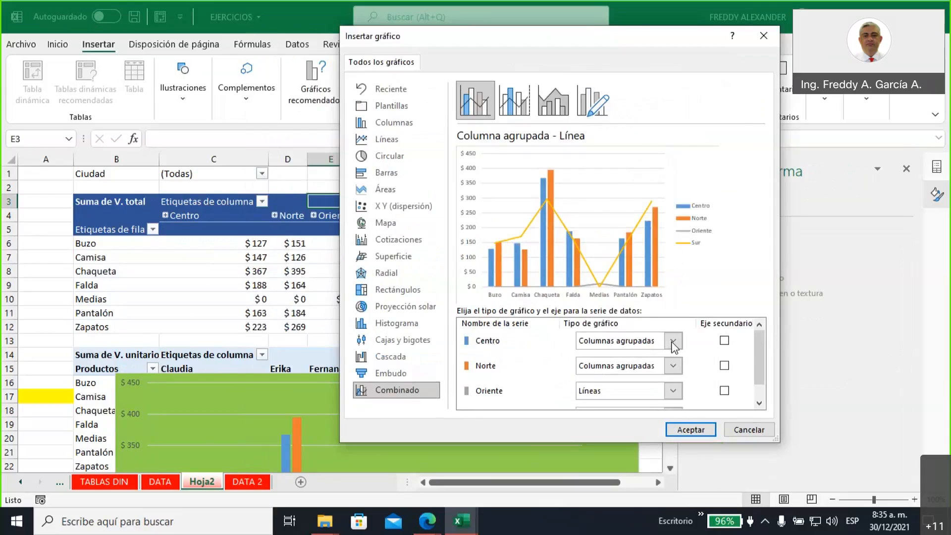
Step: Examine the chart types offered for the Centro and Oriente series and the combo settings of all four zones
click(672, 340)
click(673, 341)
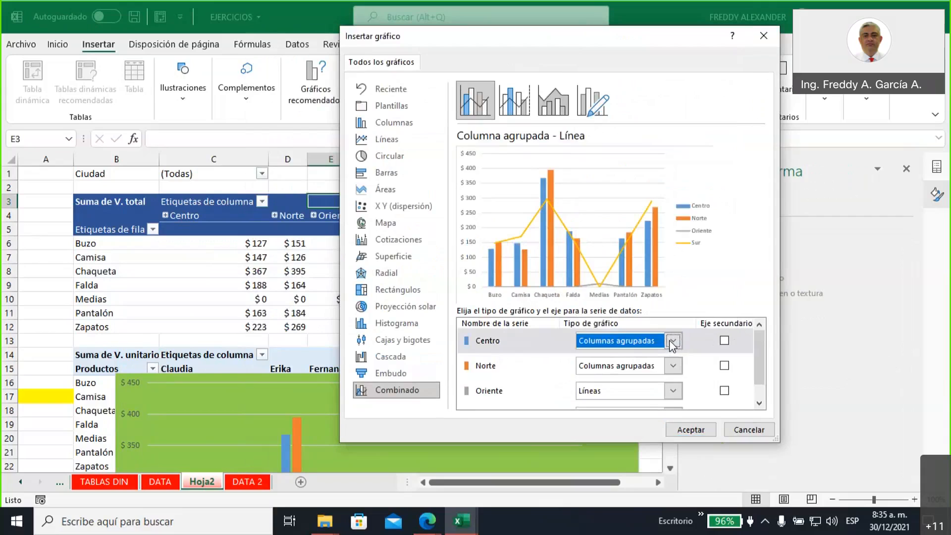
click(672, 341)
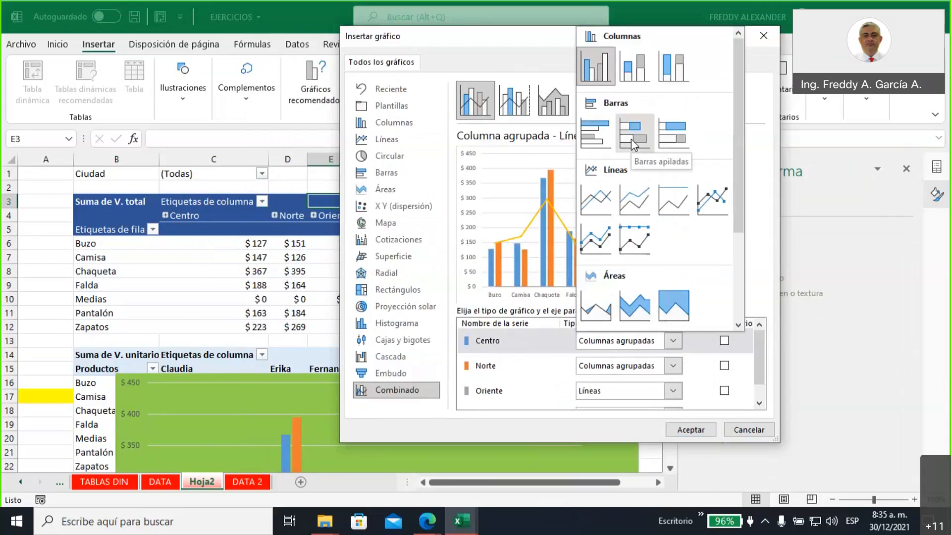
click(674, 390)
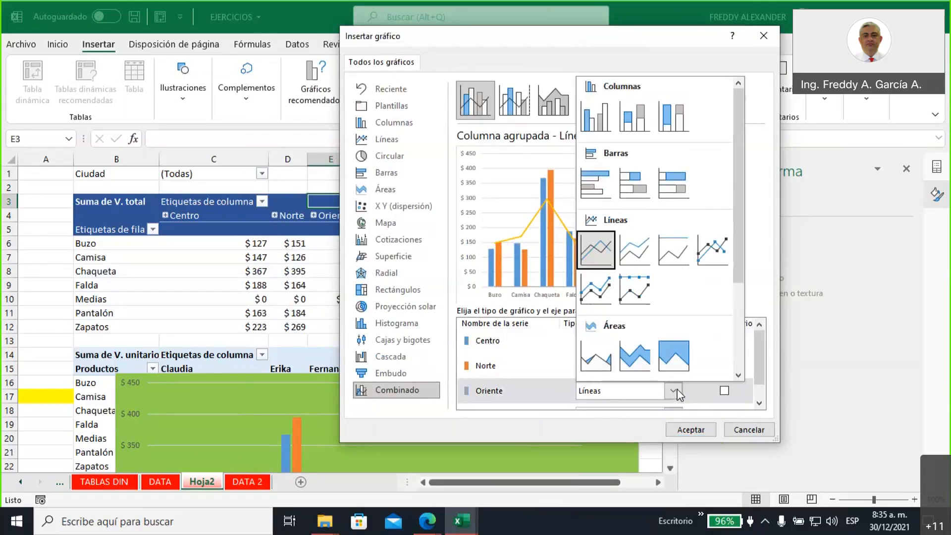
click(692, 388)
drag(755, 342, 760, 369)
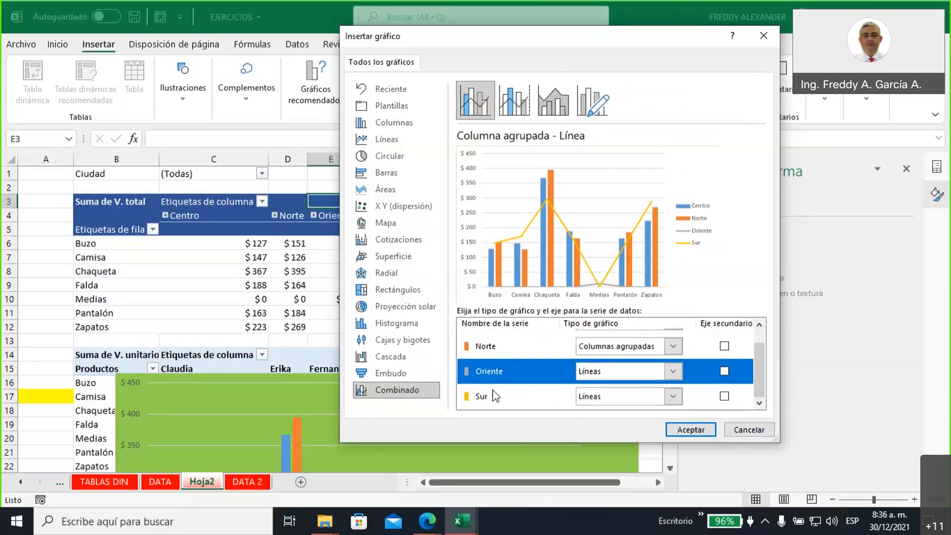
scroll(499, 387, up, 1)
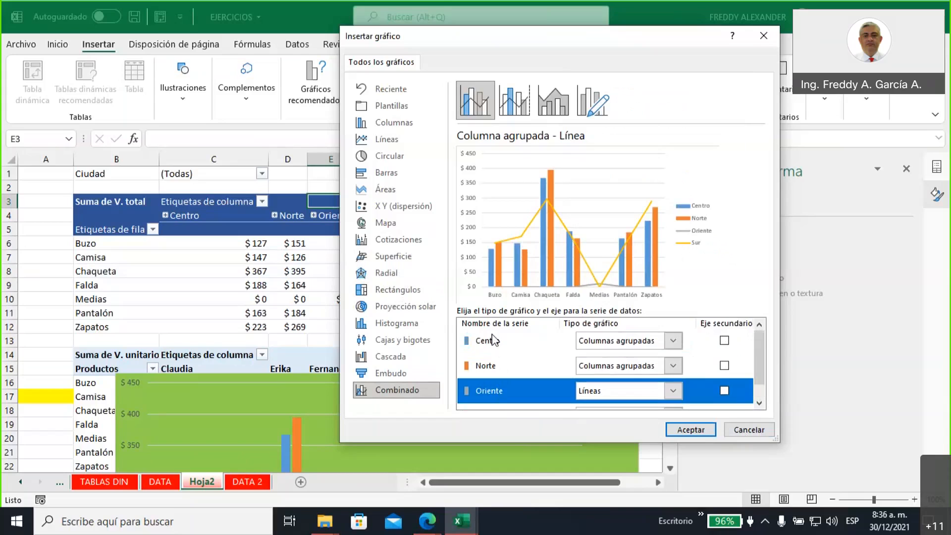
scroll(491, 342, down, 1)
scroll(497, 349, up, 1)
scroll(496, 377, down, 1)
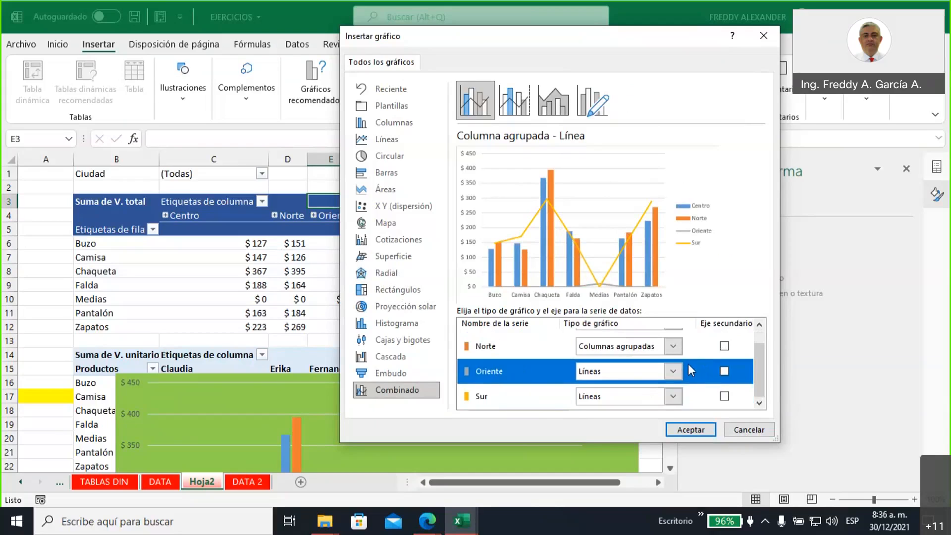
Step: Try the Oriente series on the secondary axis, and return it to the primary axis
click(724, 372)
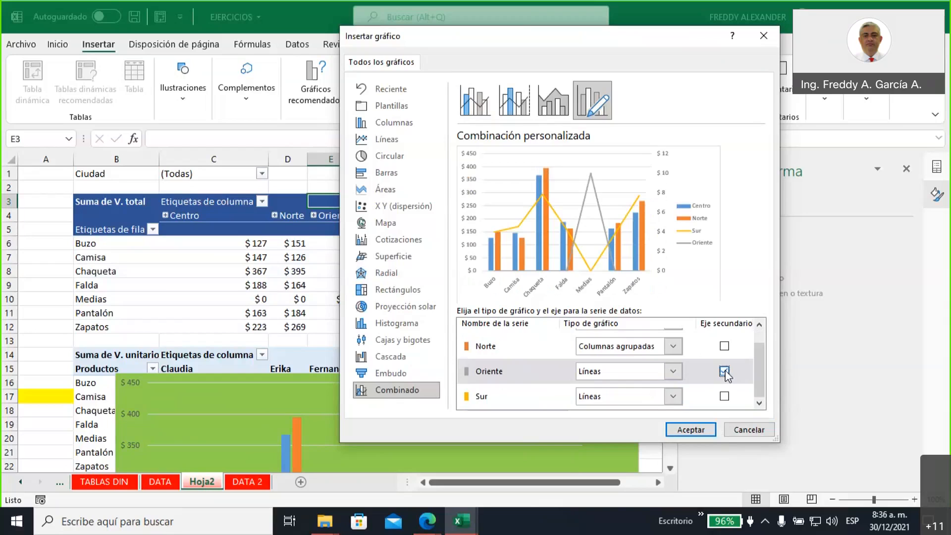
click(724, 371)
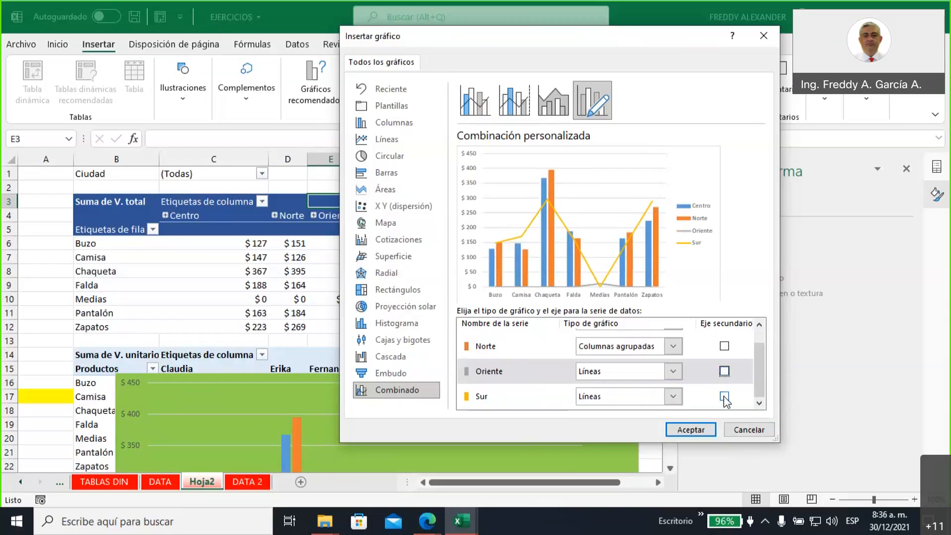
Step: Put the Sur series on the secondary axis and insert the custom combination chart beside the Zona slicer
click(724, 396)
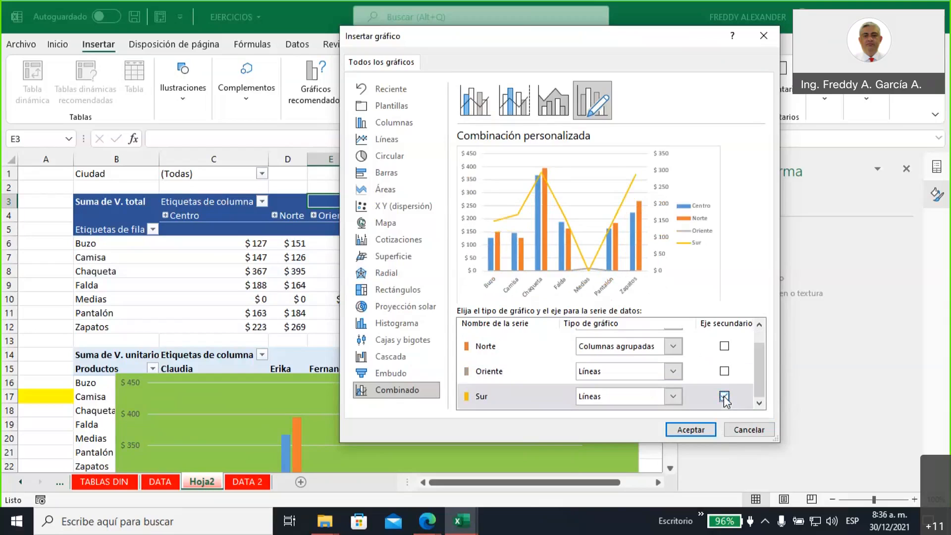
click(691, 429)
drag(399, 226, 450, 178)
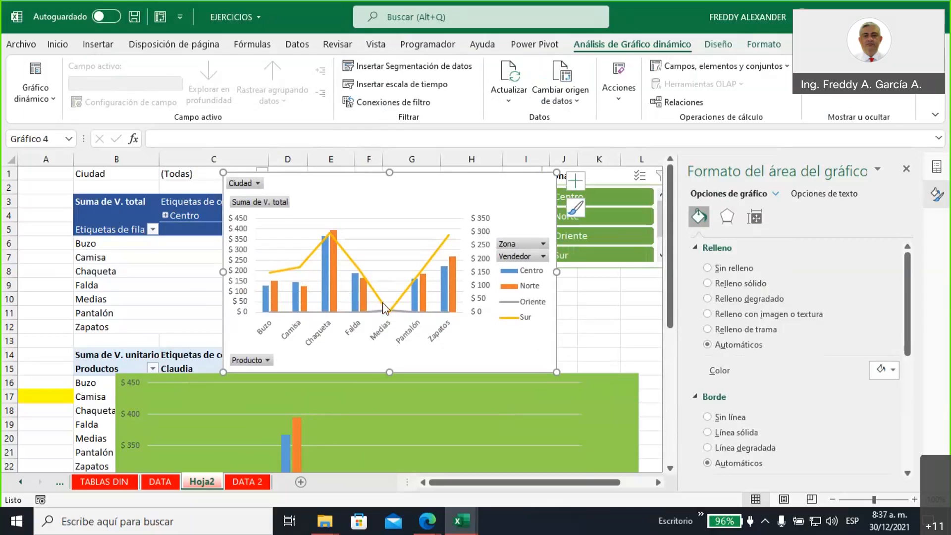
Step: Move the combination chart clear of the upper pivot table to compare it with the values in C6:F12, and move it back
mouse_move(376, 313)
drag(347, 184, 556, 183)
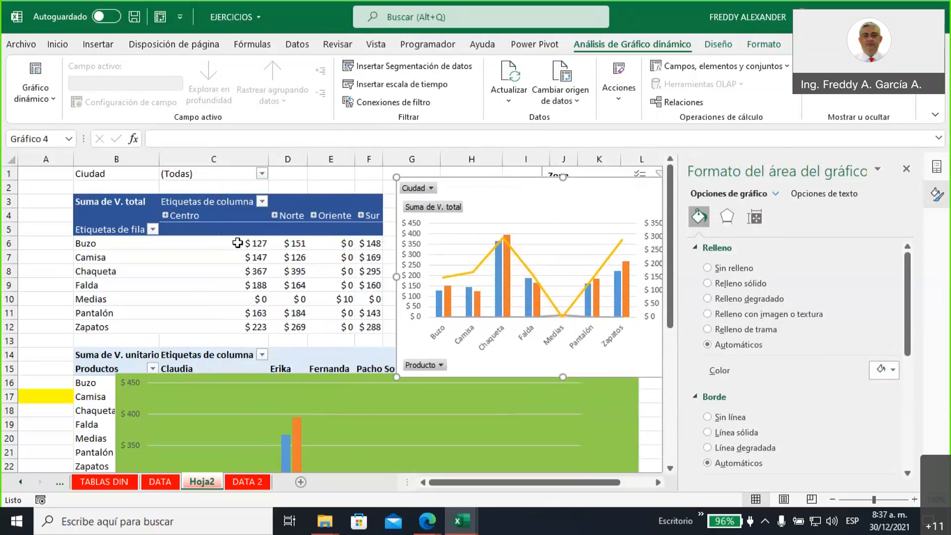
drag(240, 243, 360, 327)
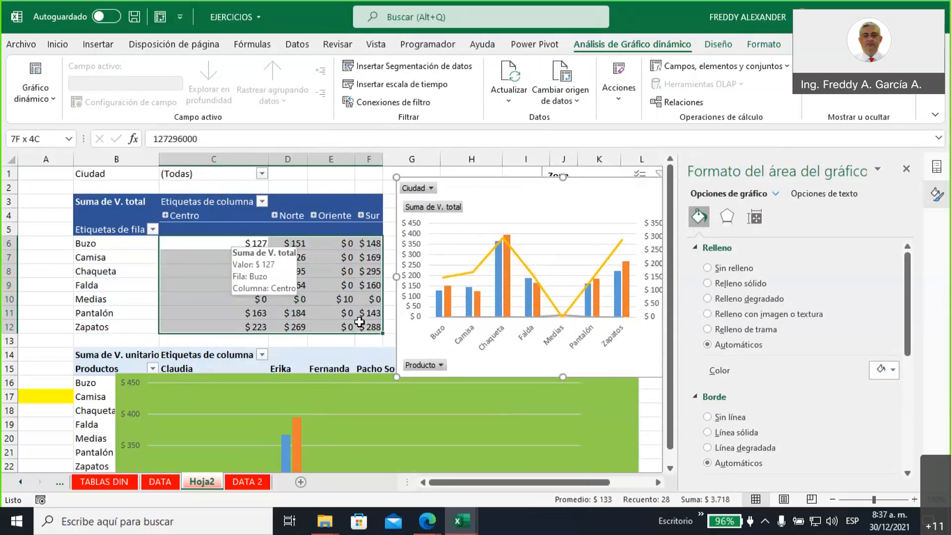
drag(455, 198, 358, 210)
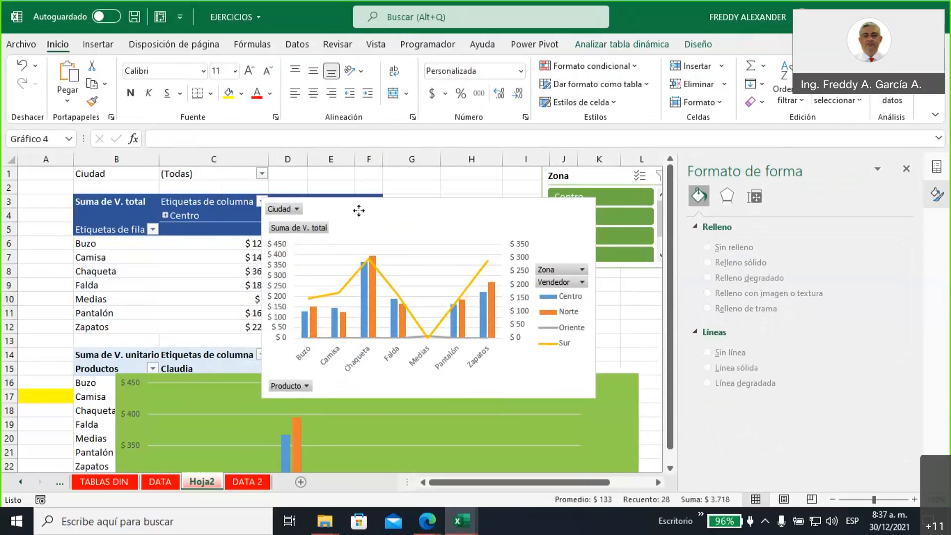
Step: Switch to Edge, look over the support page Tipos de gráfico disponibles en Office, and return to the EJERCICIOS workbook
click(429, 522)
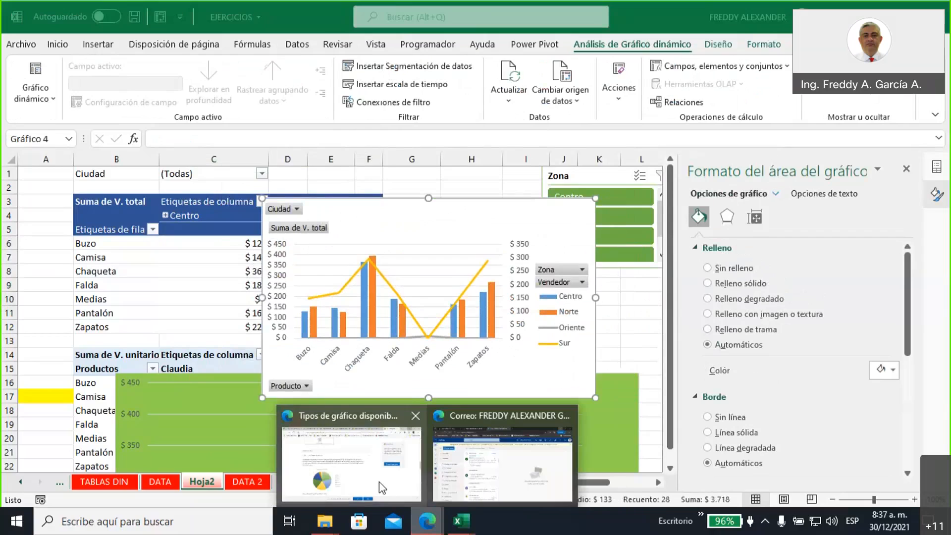
click(382, 488)
scroll(409, 342, up, 5)
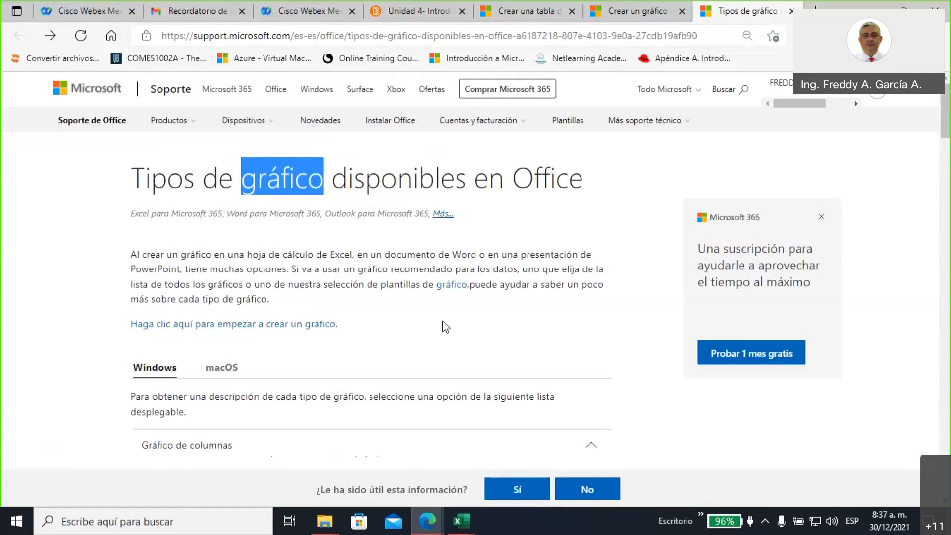
scroll(446, 327, down, 6)
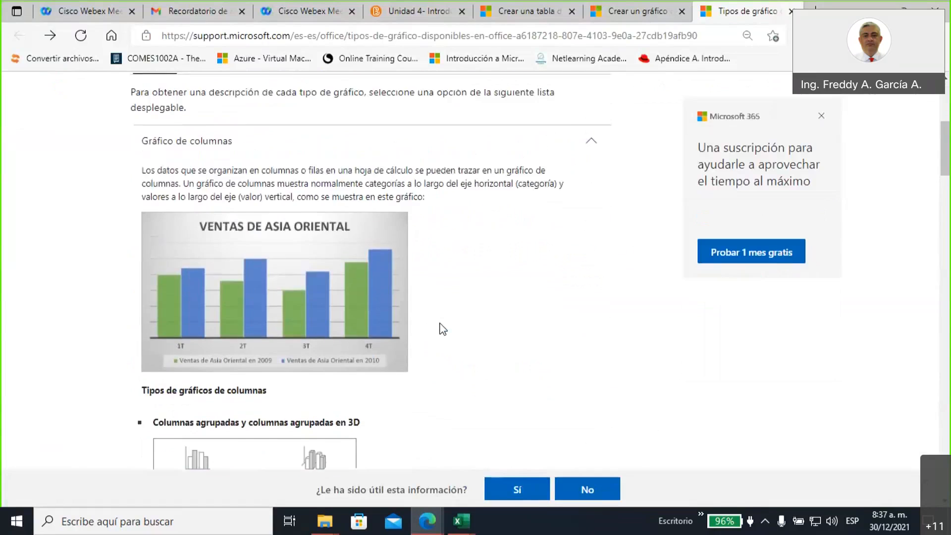
scroll(442, 329, up, 5)
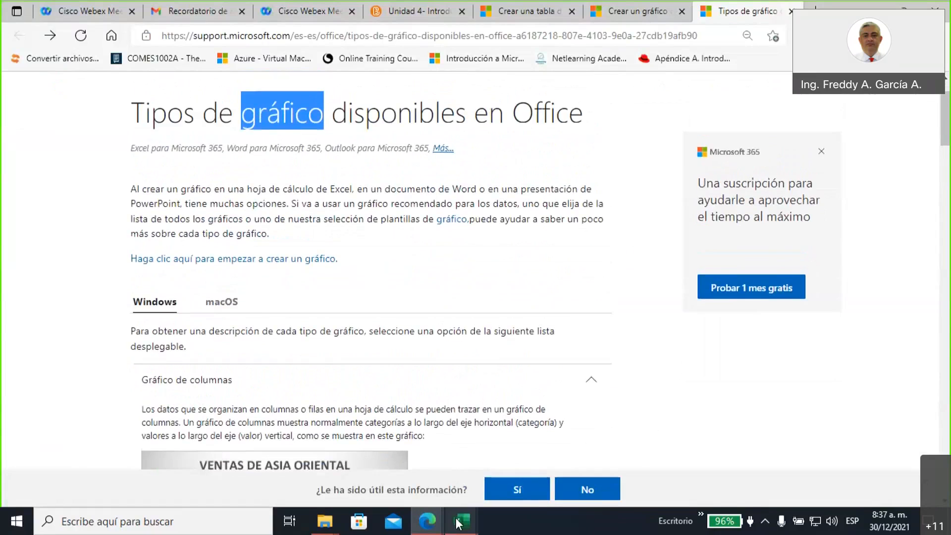
mouse_move(459, 522)
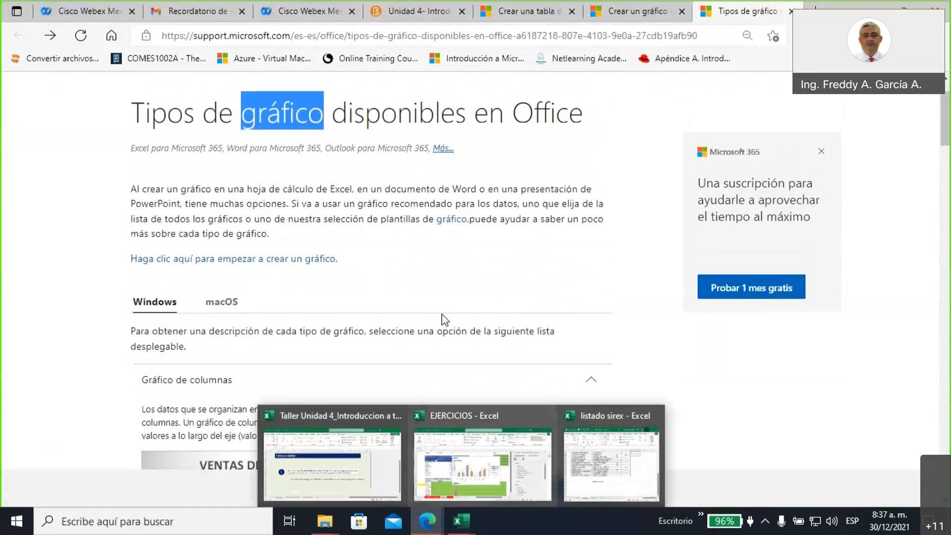
click(471, 471)
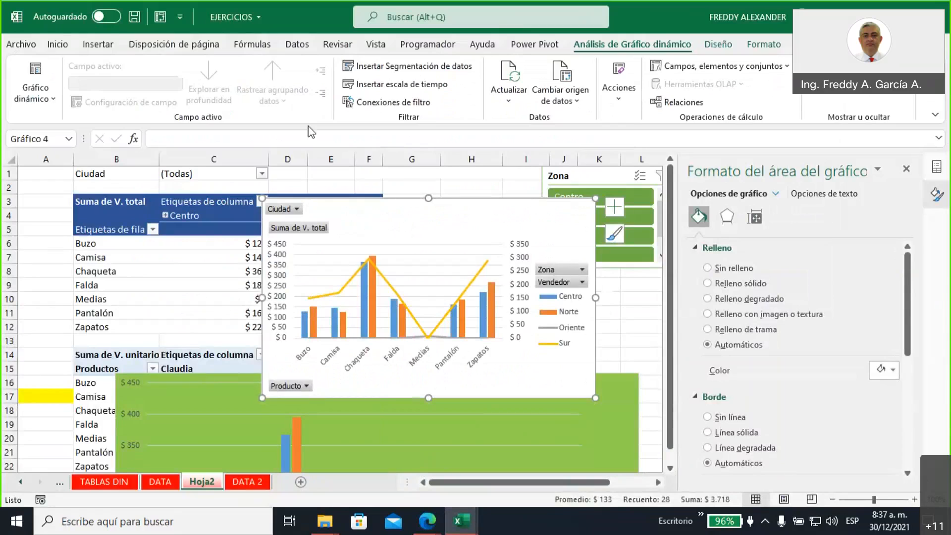
Step: Reposition the combination chart over the upper pivot table, with its upper edge at row 1
click(97, 48)
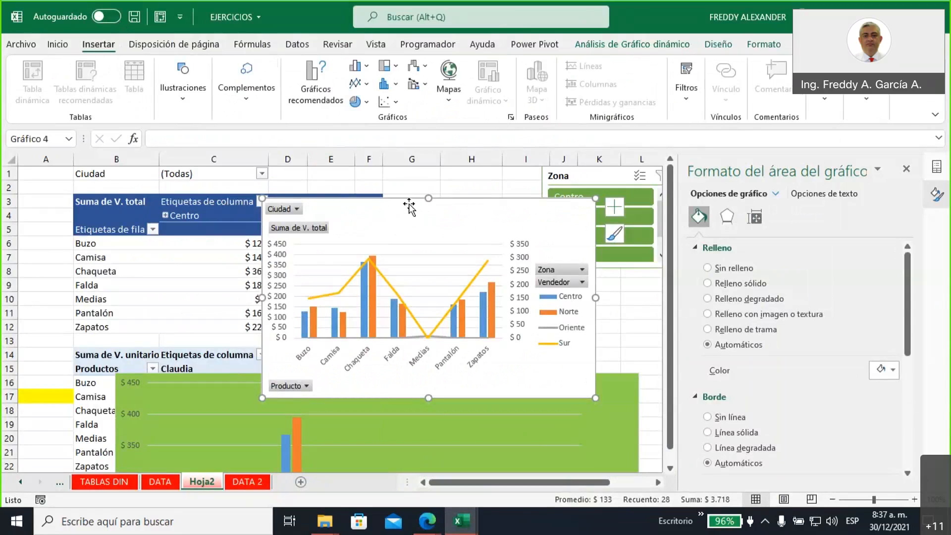
drag(393, 206, 361, 276)
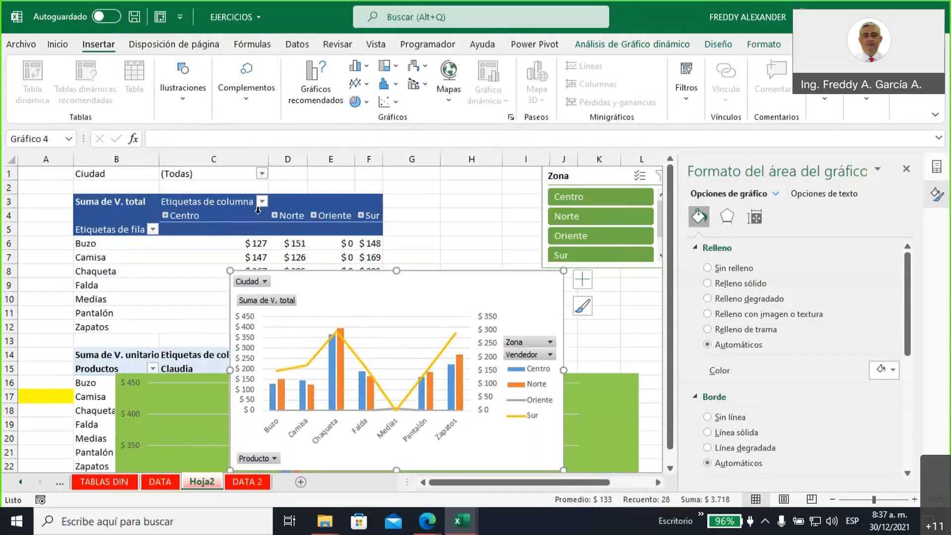
drag(334, 193, 324, 167)
Step: Try filtering Zona to Centro with both charts moved apart for comparison, and clear the filter
click(585, 199)
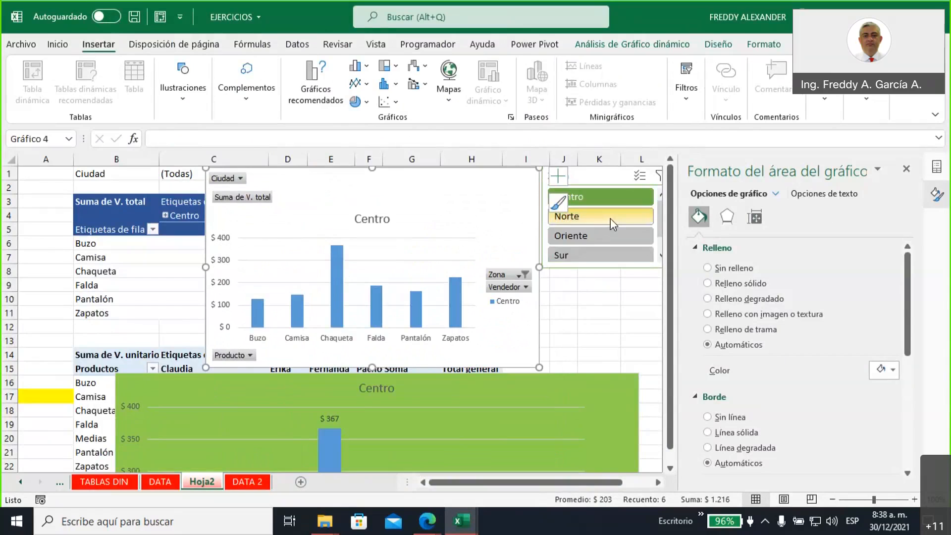
click(462, 378)
drag(462, 378, 459, 289)
click(356, 183)
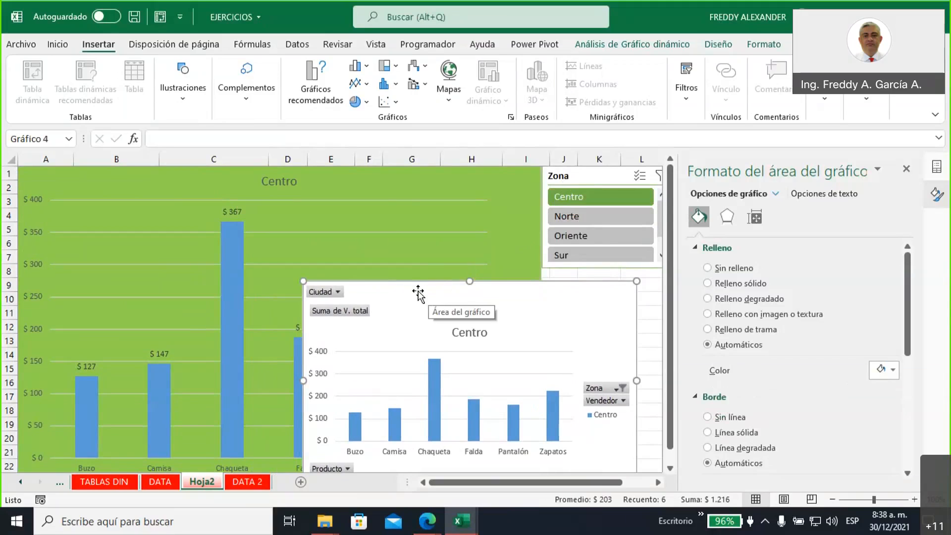
drag(373, 173, 384, 262)
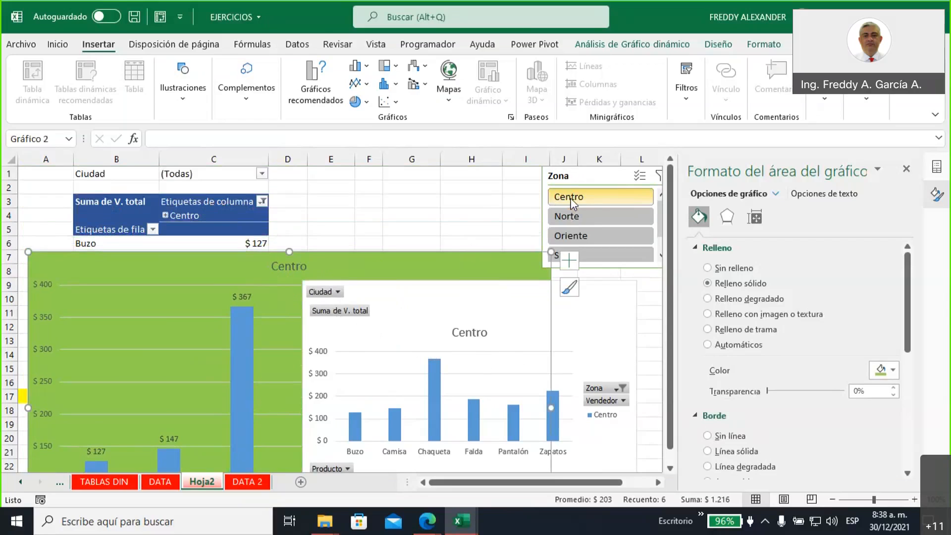
click(658, 176)
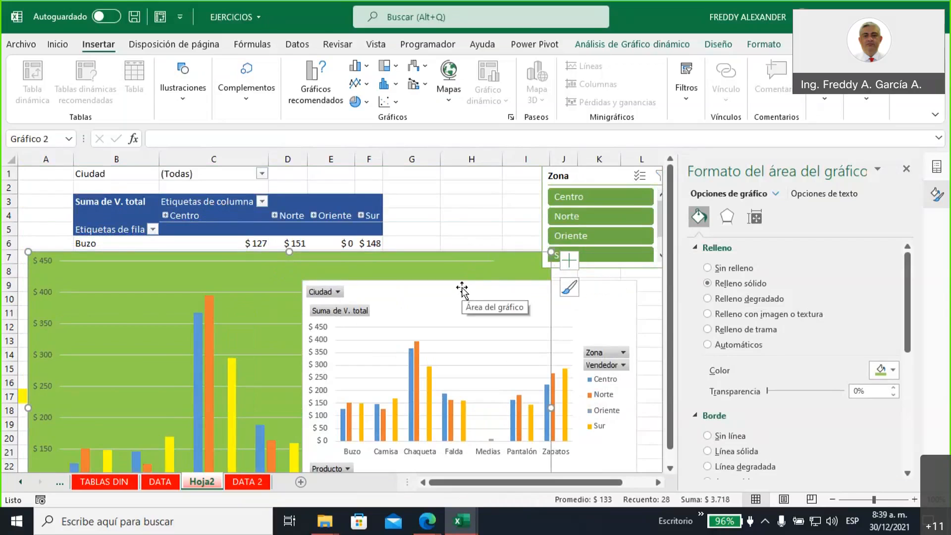
Step: Move the white chart up beside the pivot table header and examine its data source range, series and category labels without changing them
drag(461, 290, 419, 180)
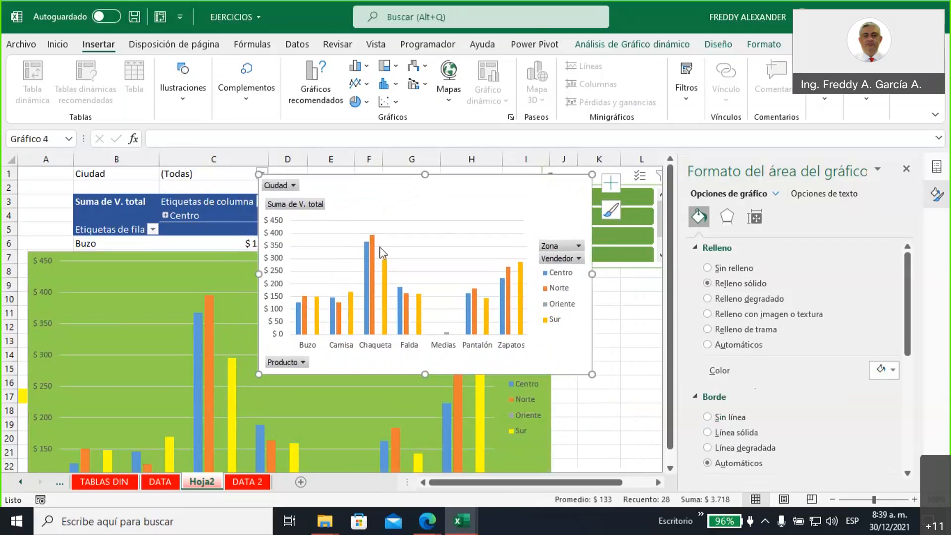
click(638, 48)
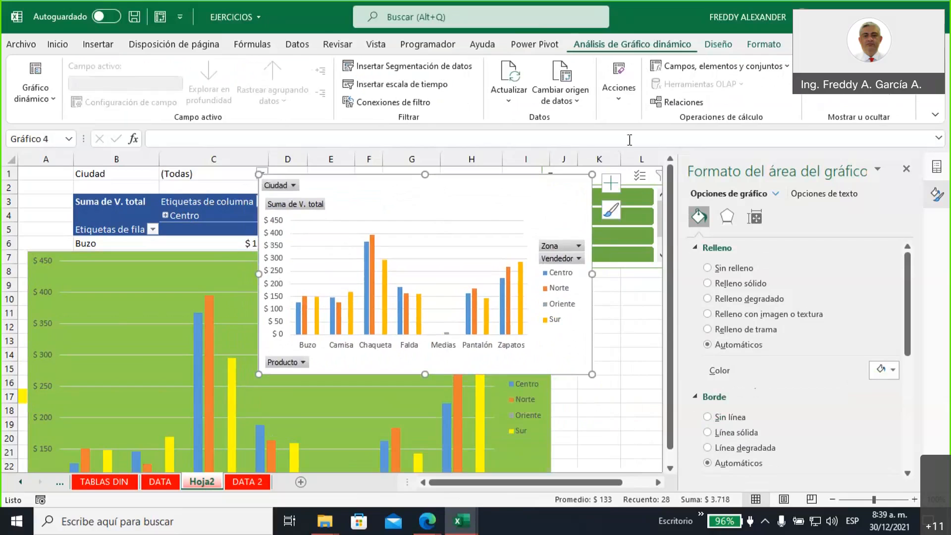
click(718, 44)
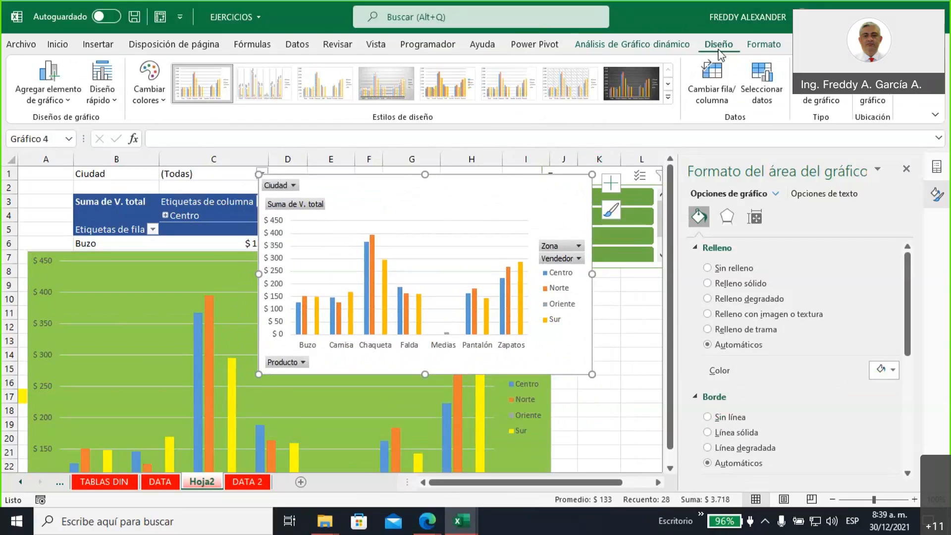
click(765, 103)
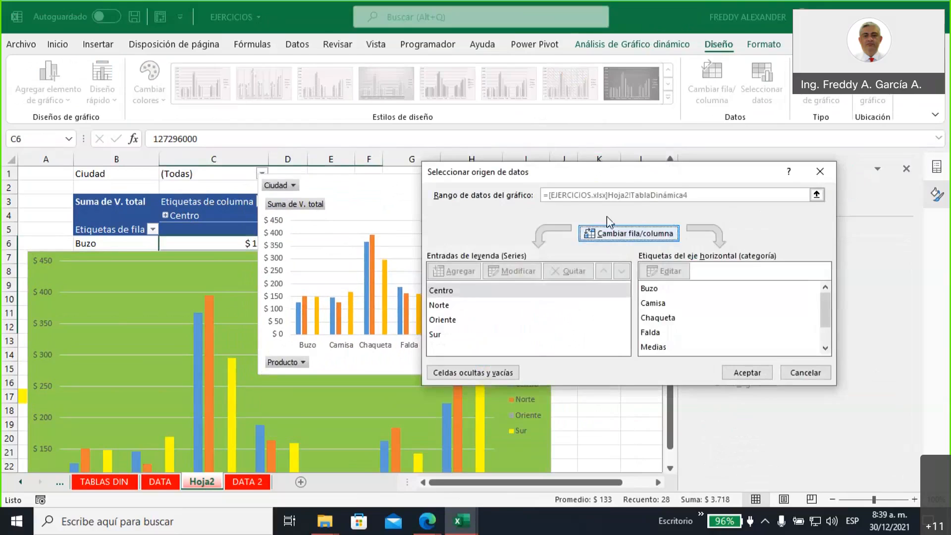
drag(607, 179, 421, 228)
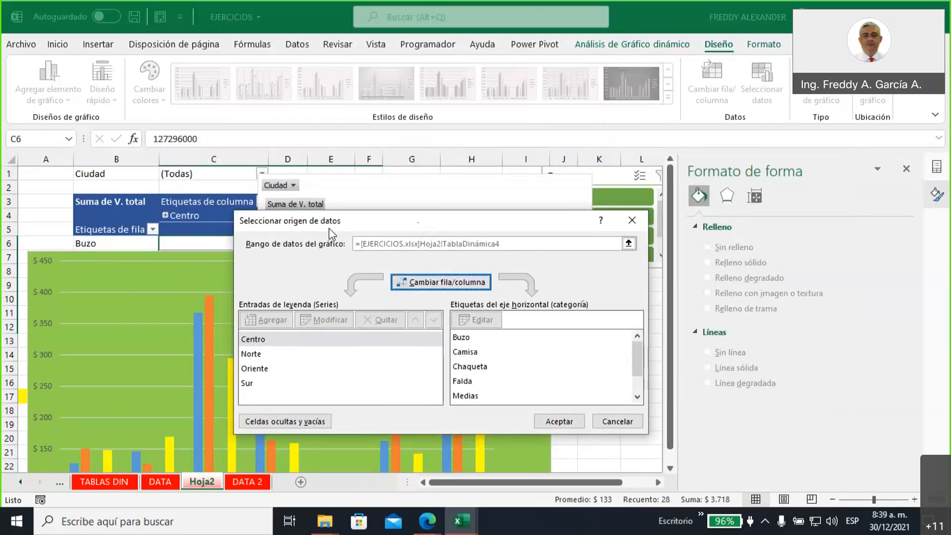
drag(422, 224, 241, 278)
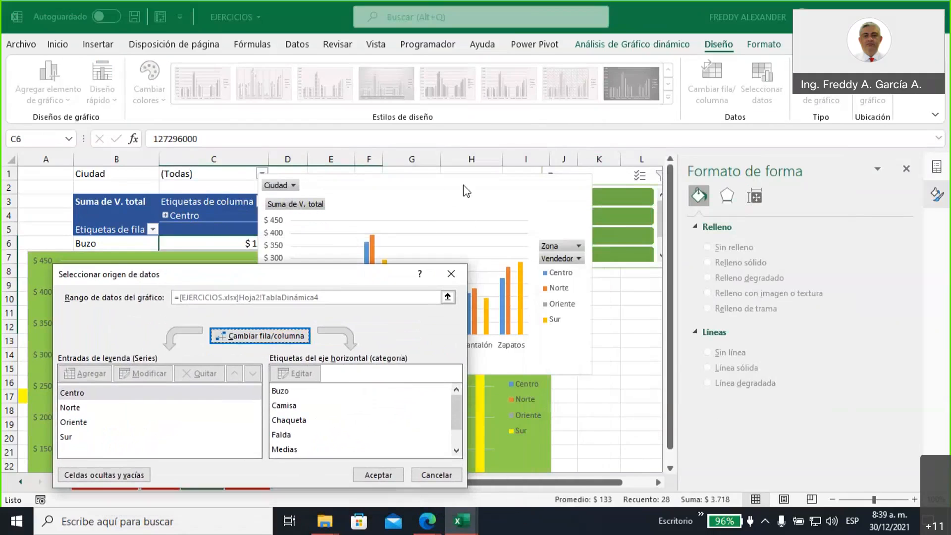
drag(361, 275, 387, 190)
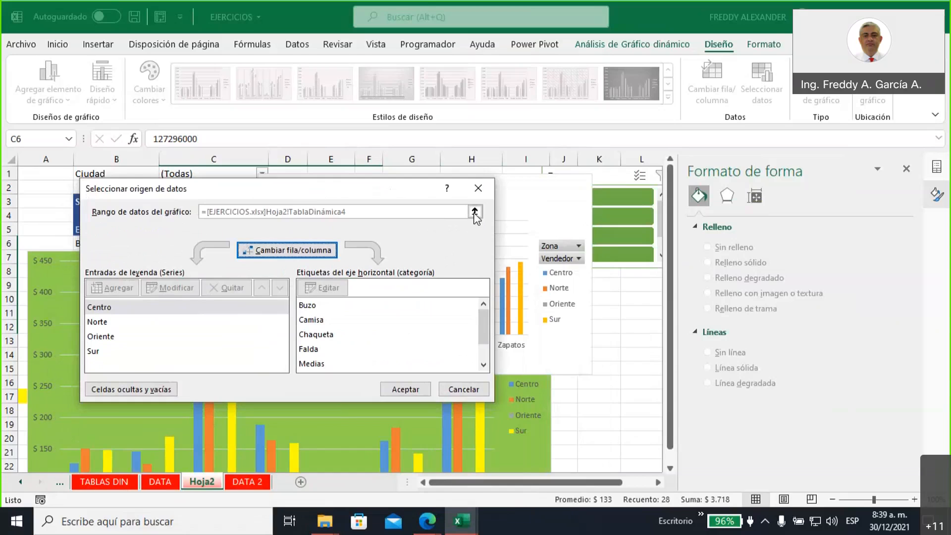
click(465, 390)
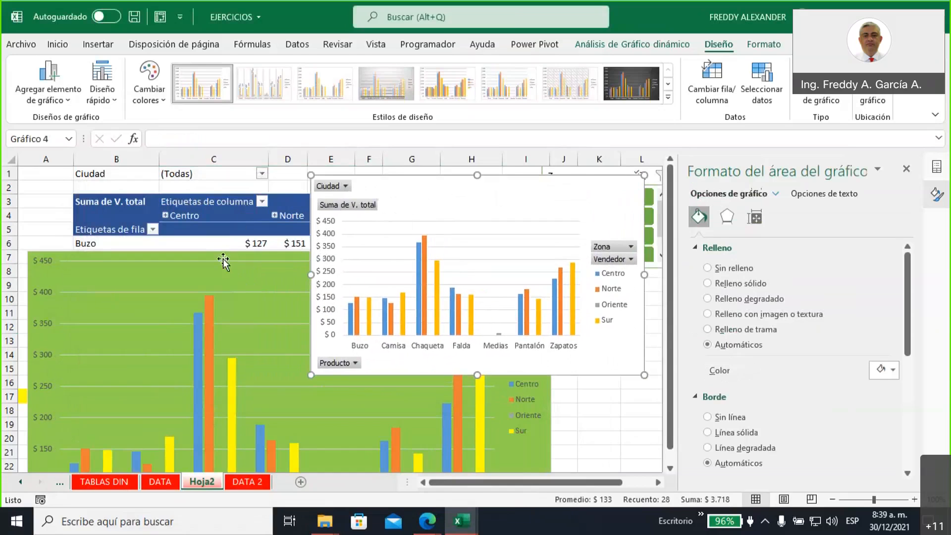
Step: Move the green chart off the lower pivot table to about row 14, and recheck the white chart's data source without changing it
drag(209, 255, 561, 359)
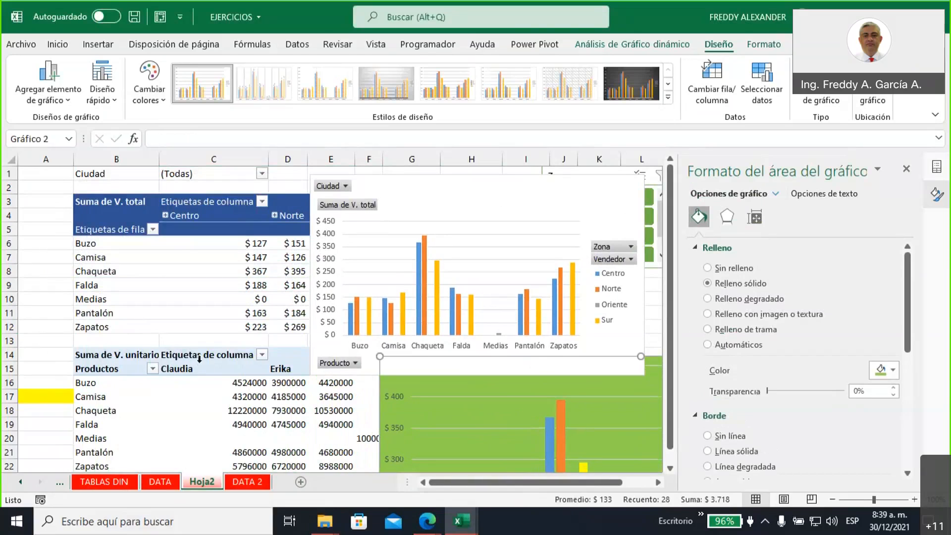
click(764, 99)
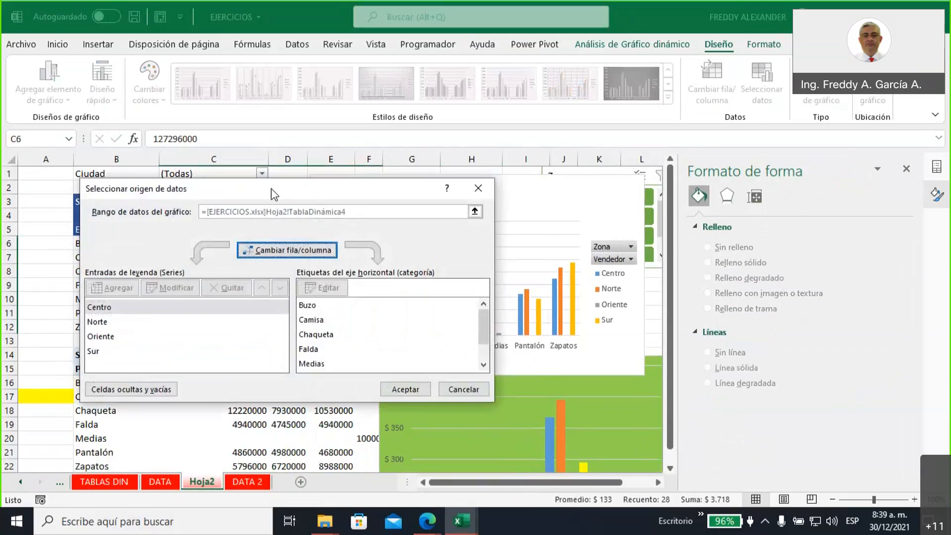
drag(273, 192, 597, 201)
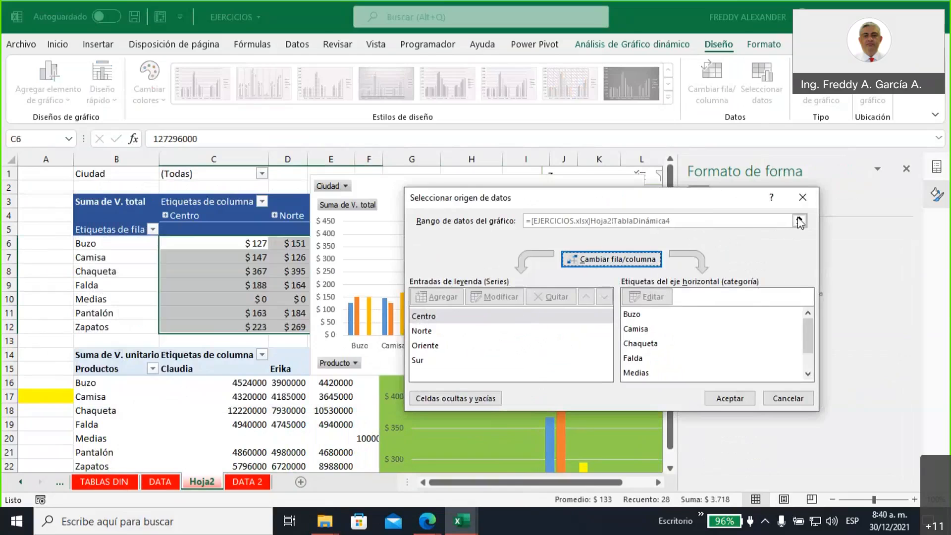
click(775, 400)
right_click(445, 203)
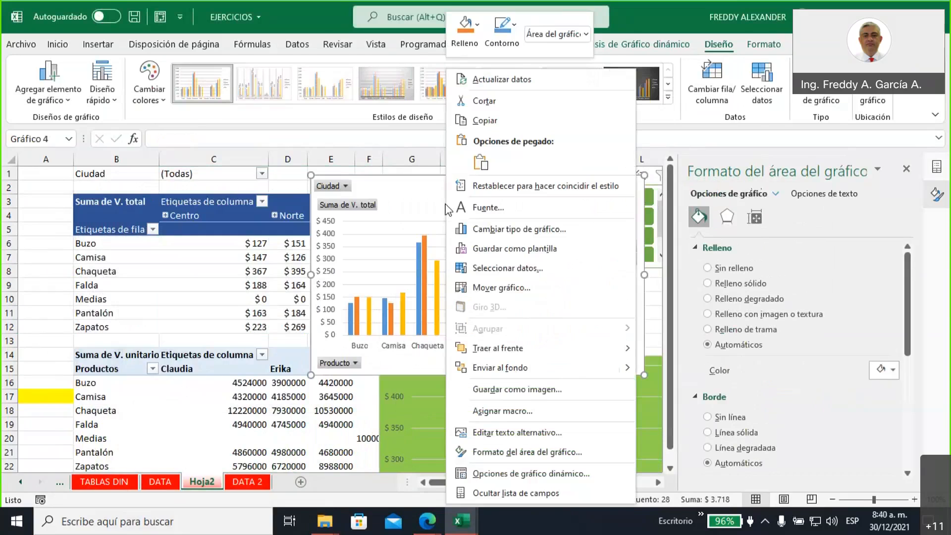
click(511, 270)
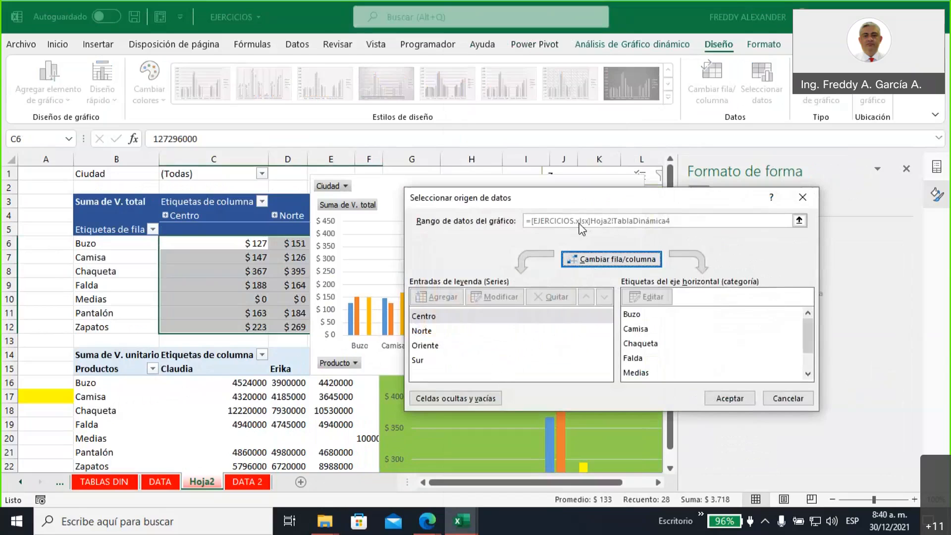
click(782, 400)
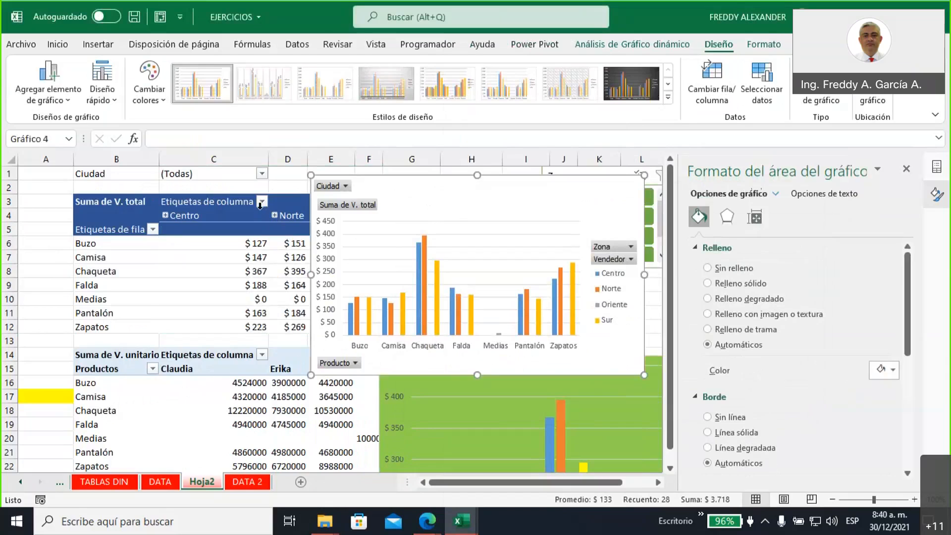
Step: Delete the white chart that covers the upper pivot table
drag(554, 188, 503, 196)
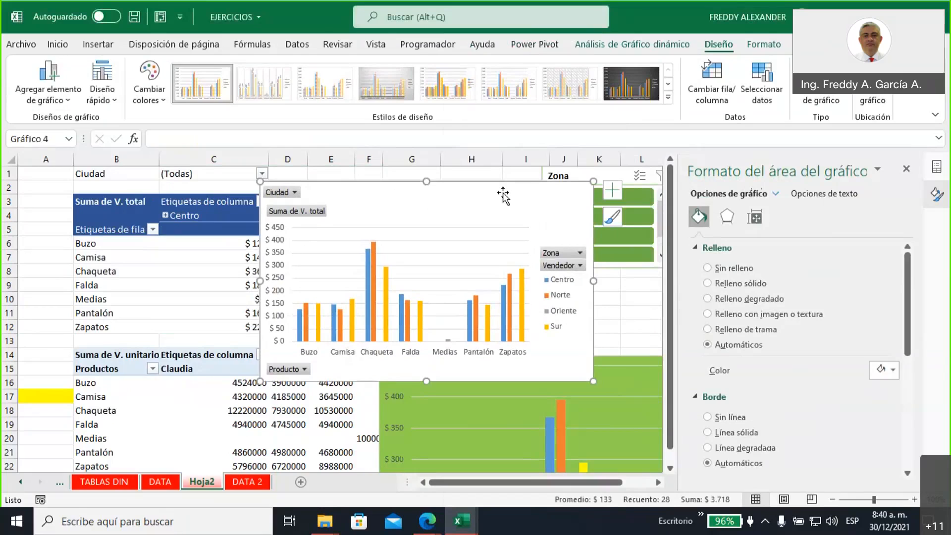
key(Delete)
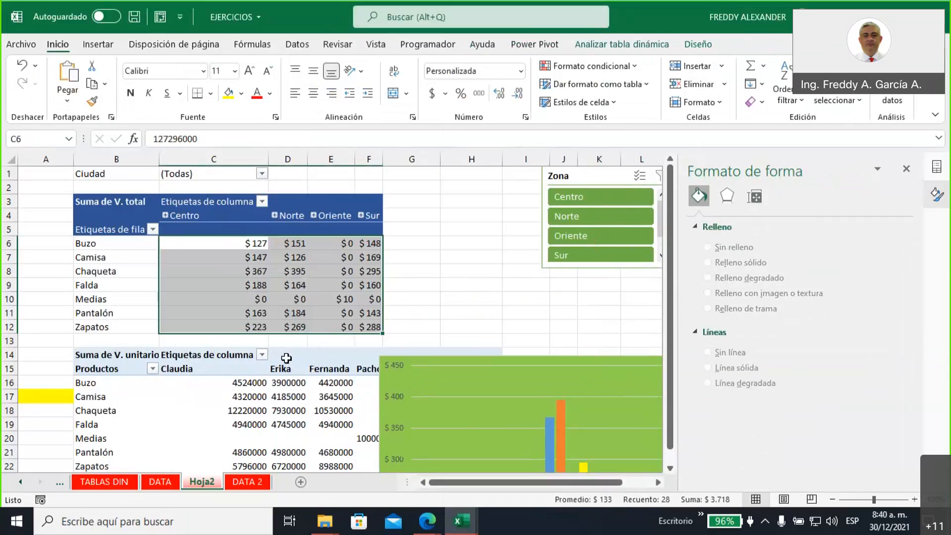
Step: Insert a clustered column (Columnas agrupadas) pivot chart based on the lower Suma de V. unitario pivot table
click(233, 367)
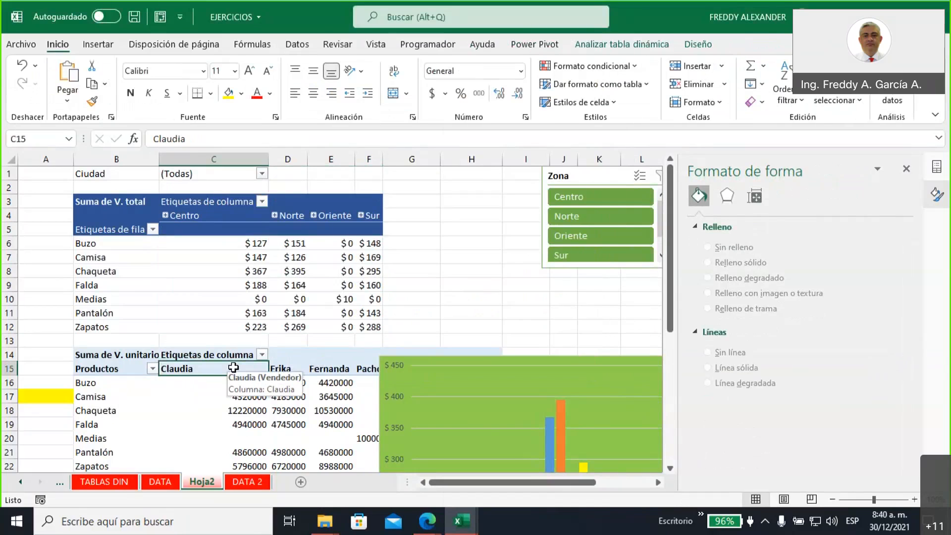
right_click(233, 368)
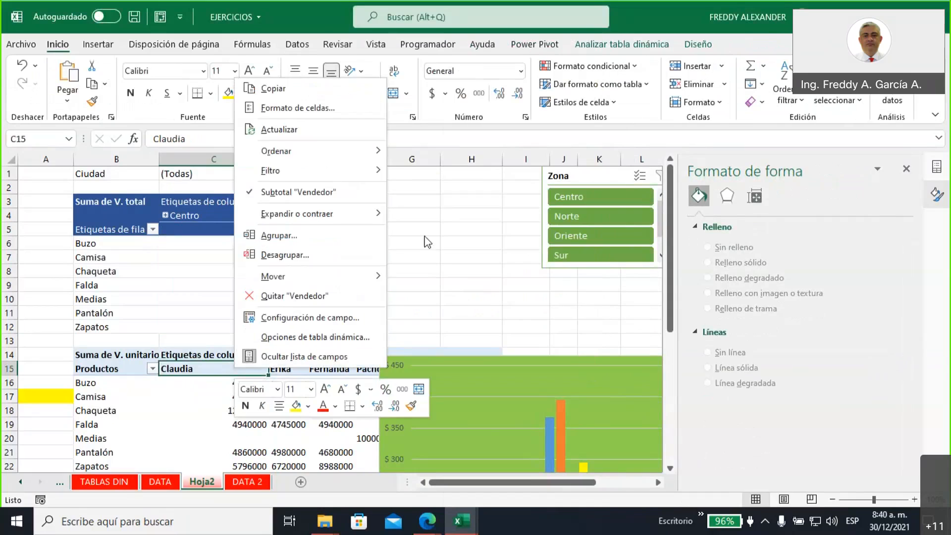
click(98, 42)
click(98, 43)
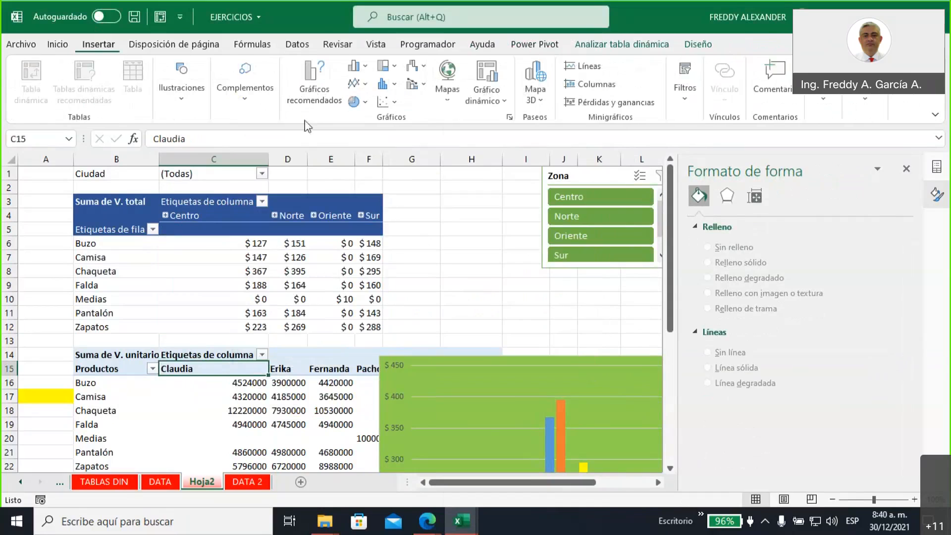
click(485, 99)
click(514, 124)
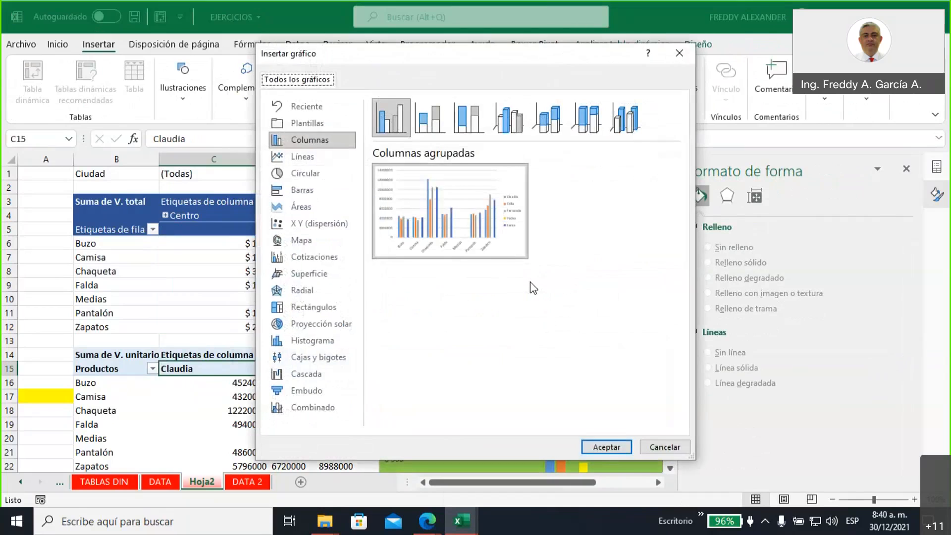
click(605, 447)
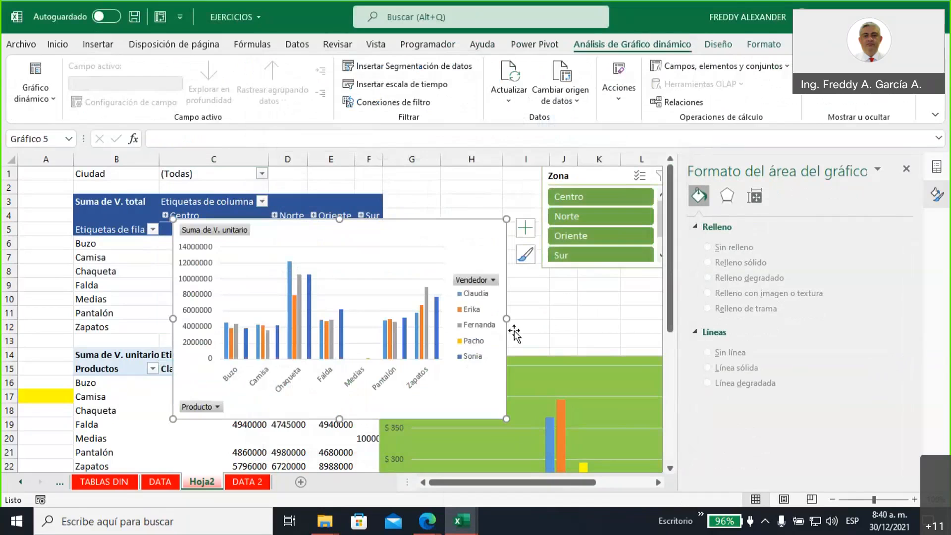
Step: Move the new white chart off the lower pivot table, close the formatting pane, and compare the fields behind the green and white charts
drag(403, 229, 611, 172)
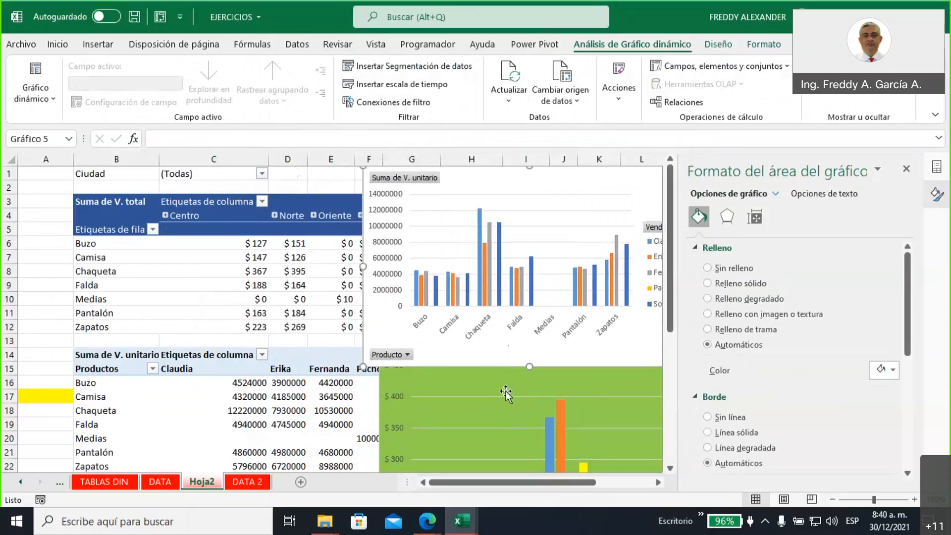
click(505, 388)
drag(145, 302, 145, 302)
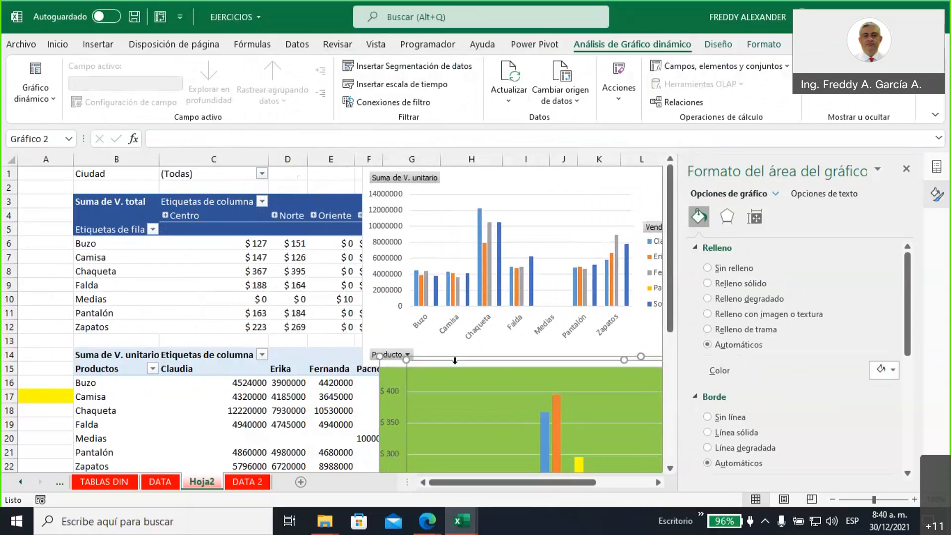
click(907, 169)
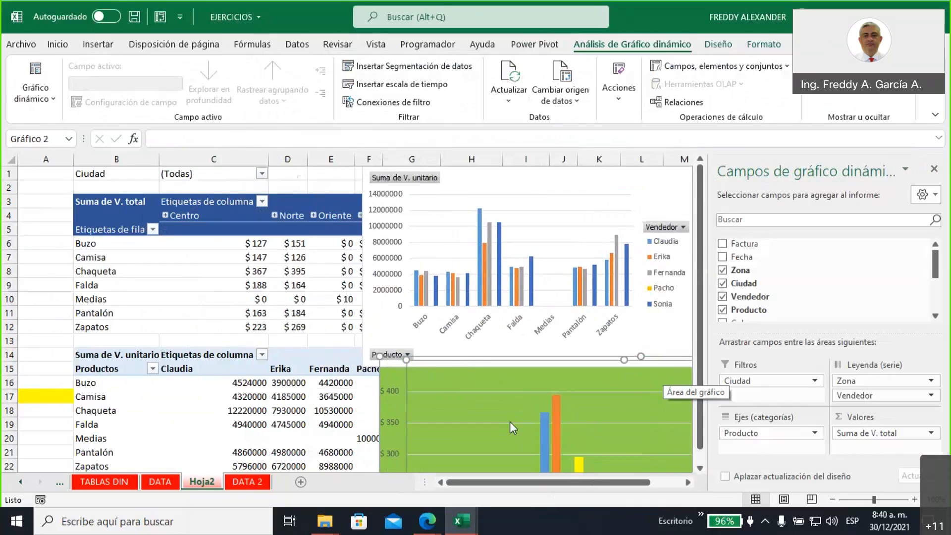
click(417, 362)
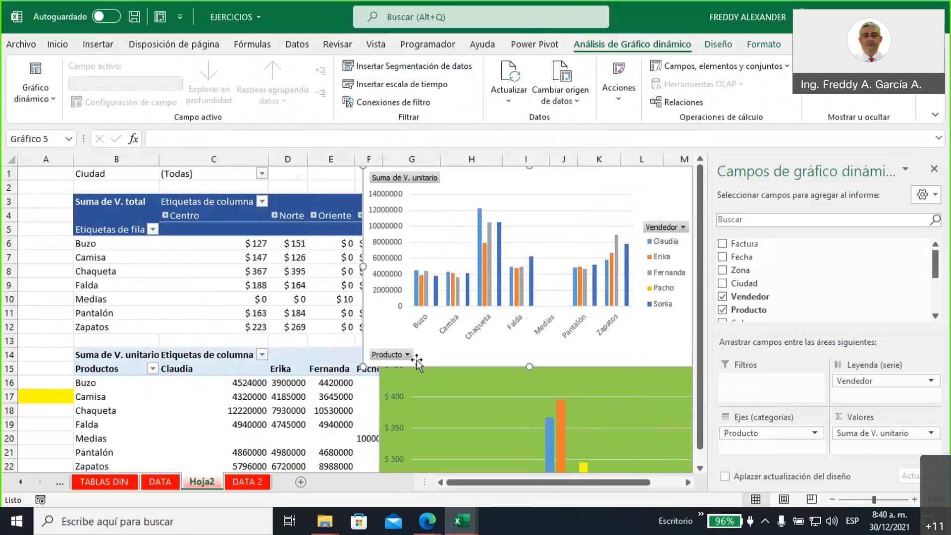
Step: Move the white and green charts over the upper pivot table and close the chart field list
drag(475, 176, 131, 216)
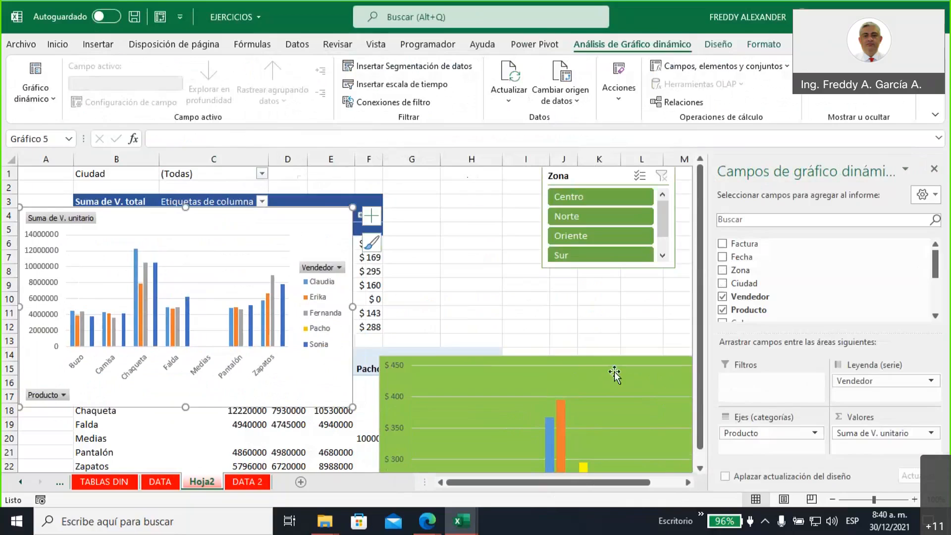
click(597, 362)
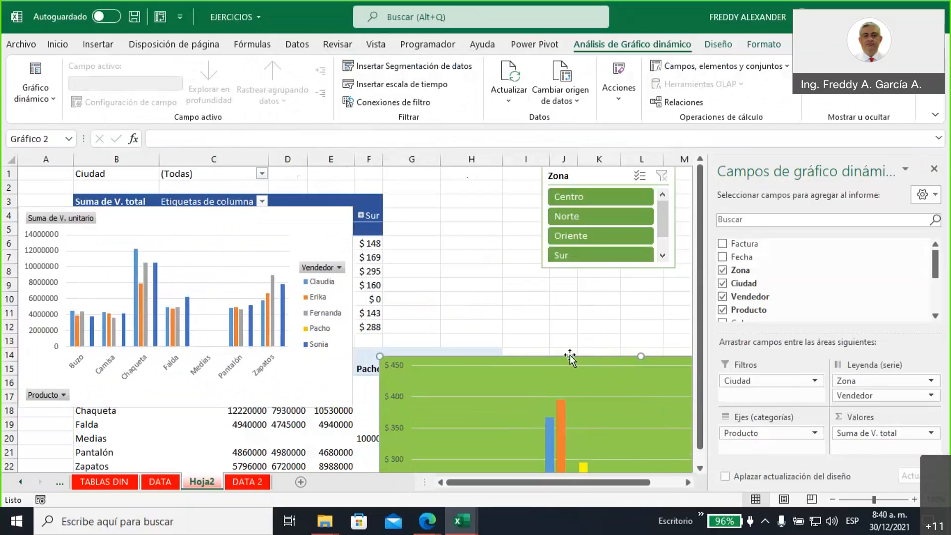
drag(569, 358, 384, 171)
drag(310, 162, 258, 193)
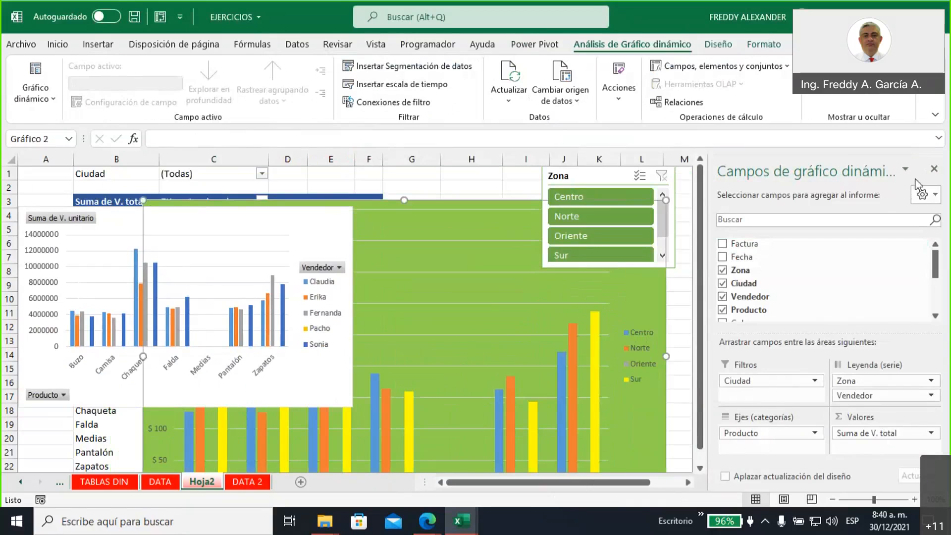
click(934, 169)
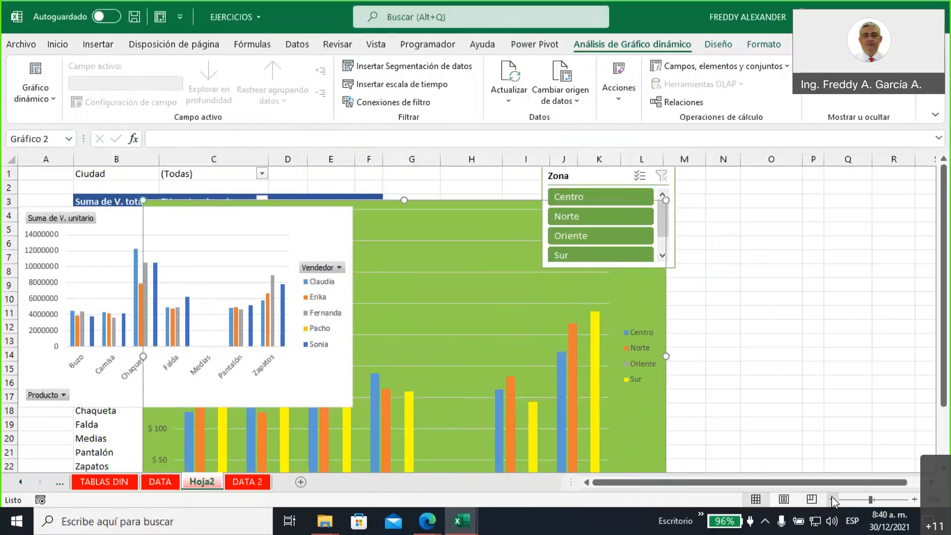
Step: Separate the charts, with the white one right of the Zona slicer and the green one over the pivot tables, and filter Zona to Centro
click(832, 501)
click(112, 191)
drag(112, 190, 707, 169)
drag(373, 199, 295, 173)
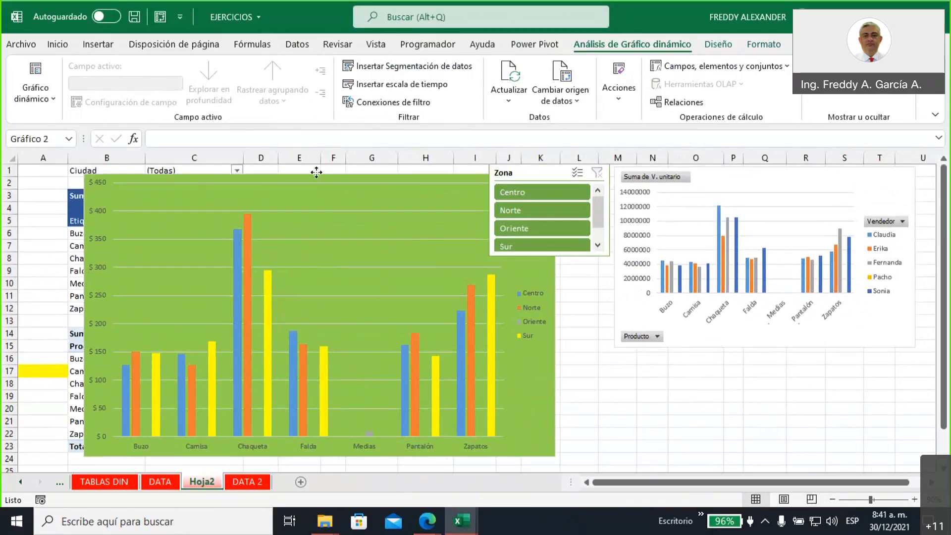
click(560, 174)
click(556, 192)
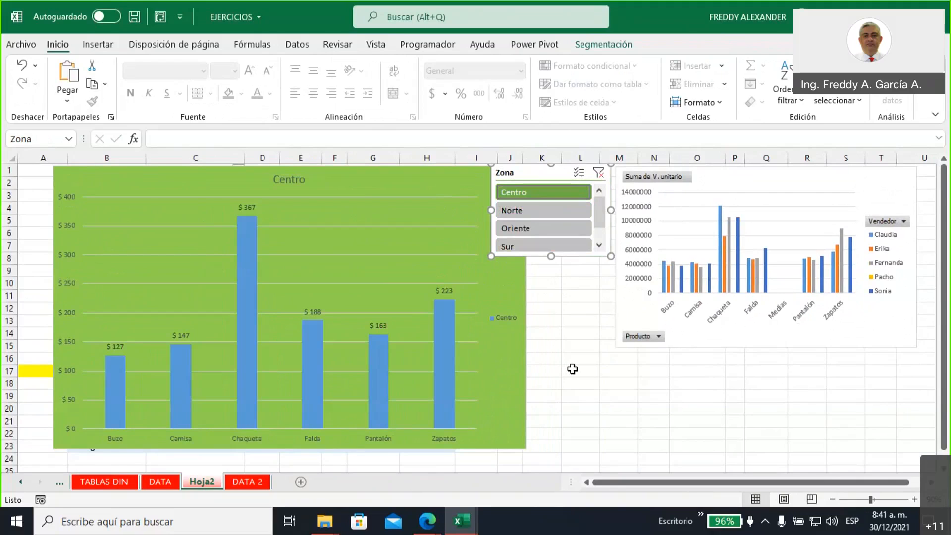
Step: Insert a Vendedor slicer for the white chart and place it below the Zona slicer
click(727, 187)
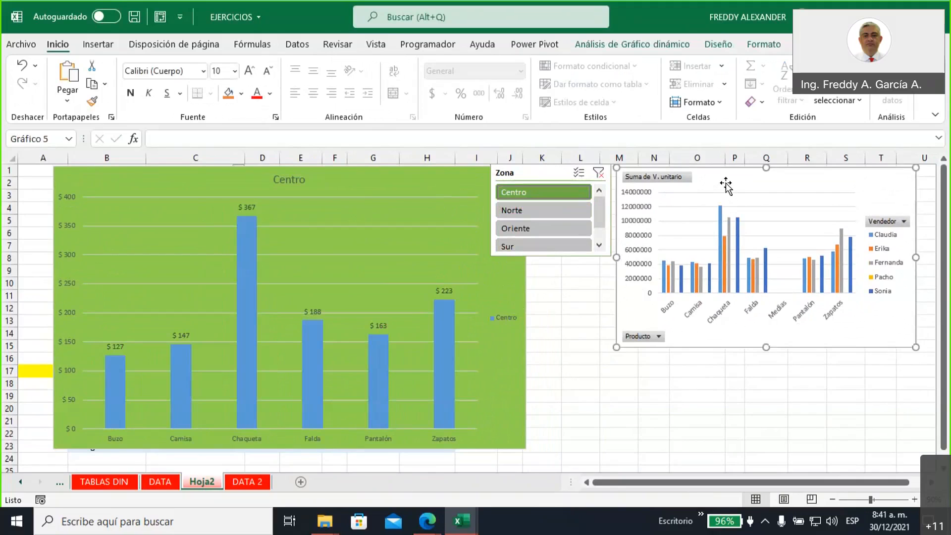
click(589, 46)
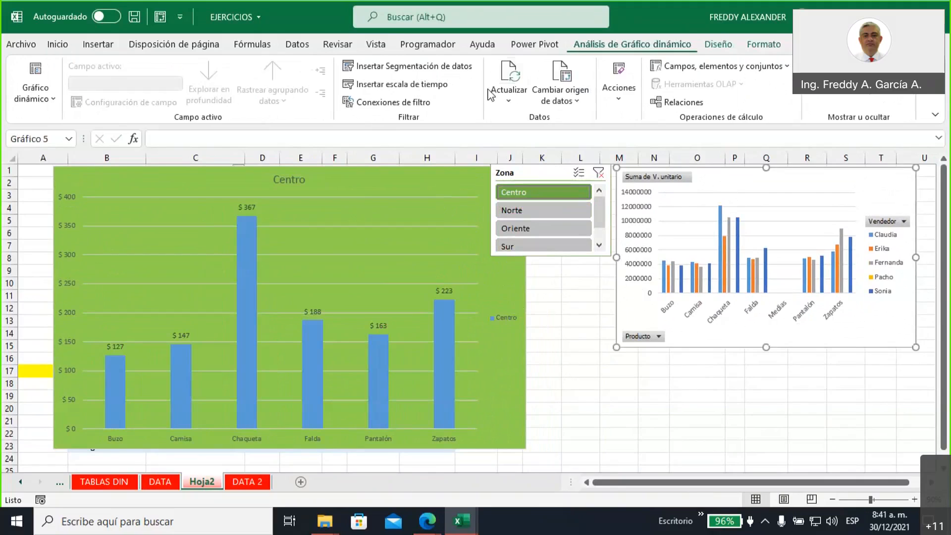
click(403, 70)
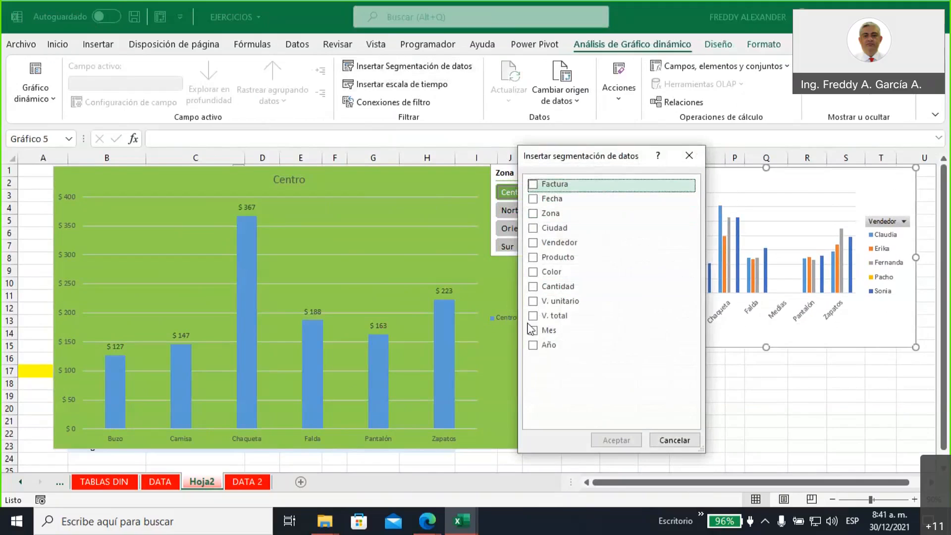
click(532, 243)
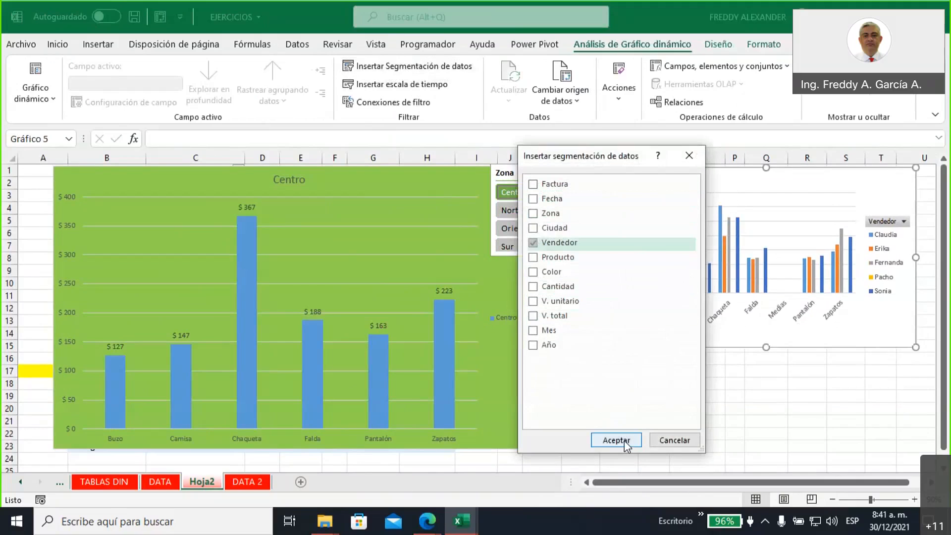
click(625, 443)
drag(514, 265, 548, 263)
Step: Filter Vendedor to the first seller and move the green chart right to column D, off both pivot tables
click(557, 290)
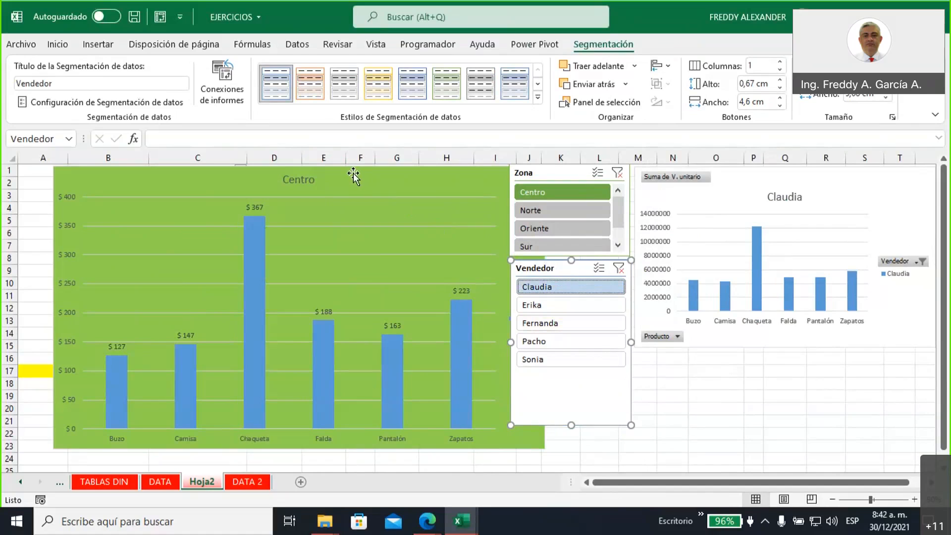
drag(365, 179, 564, 178)
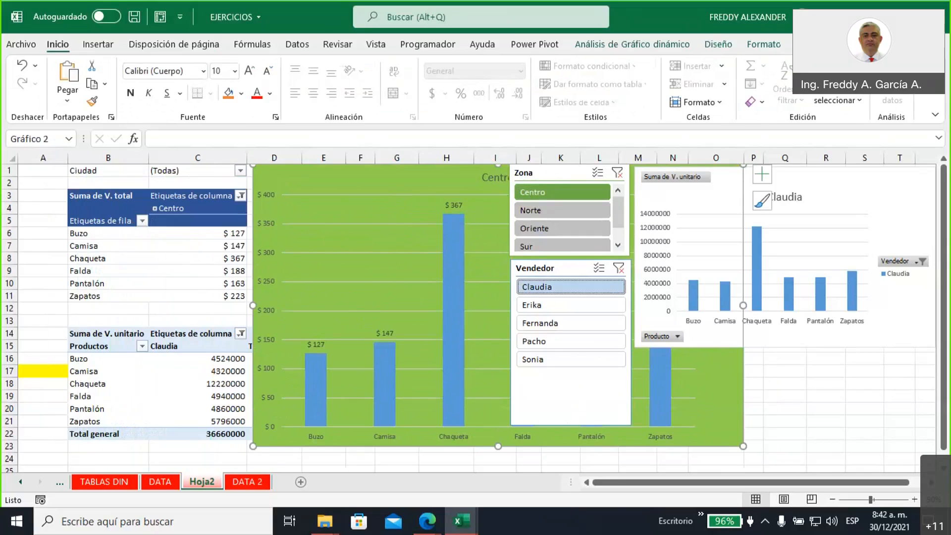
Step: Switch to Edge and examine the performance criteria and Saberes list on the Unidad 4- Introducción tablas dinámicas course page
click(849, 525)
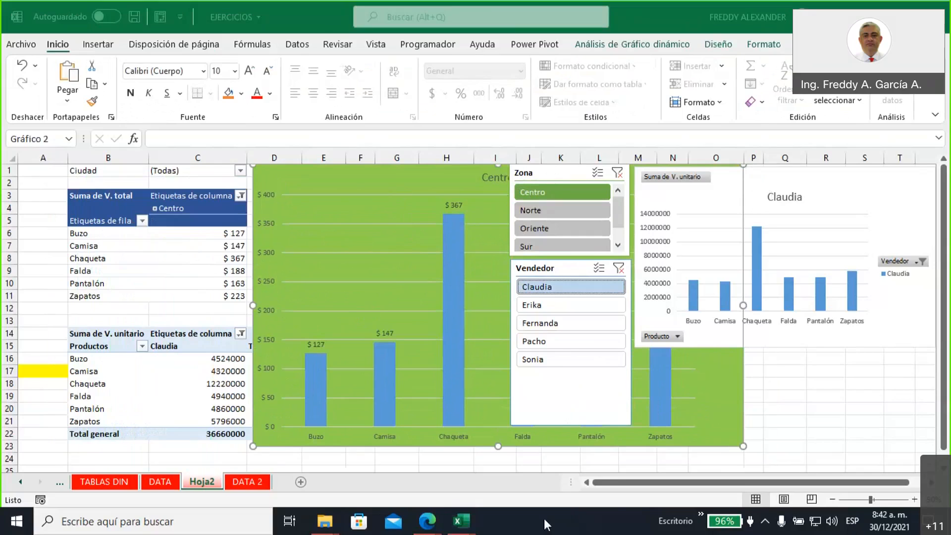
mouse_move(429, 521)
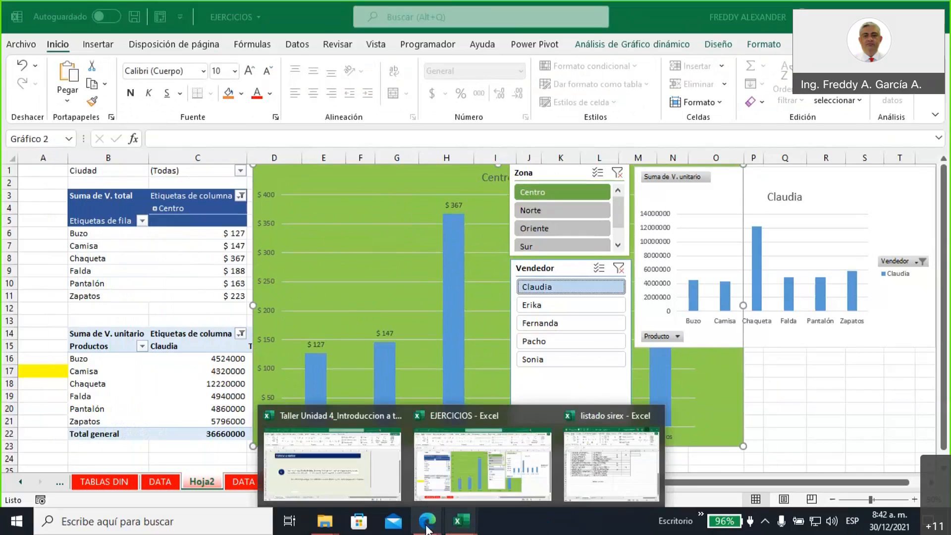
click(362, 472)
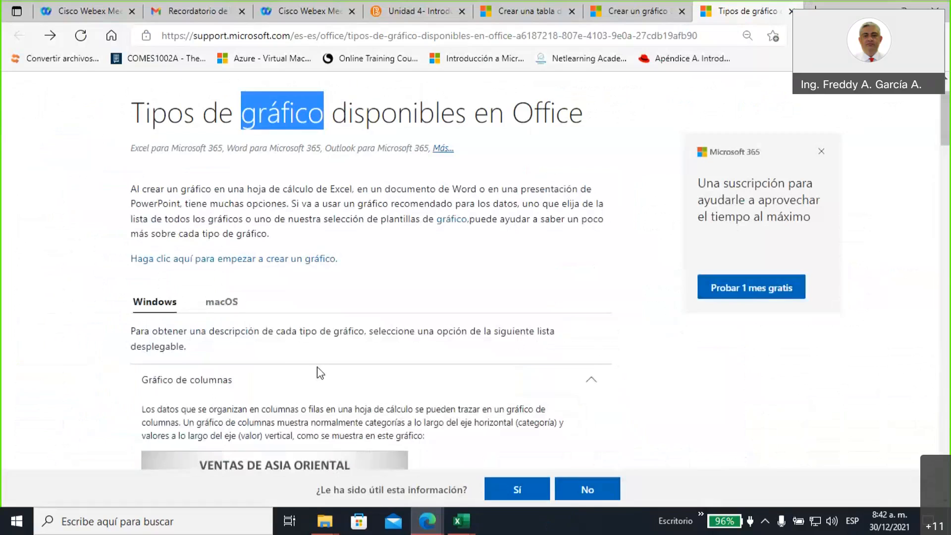
click(374, 17)
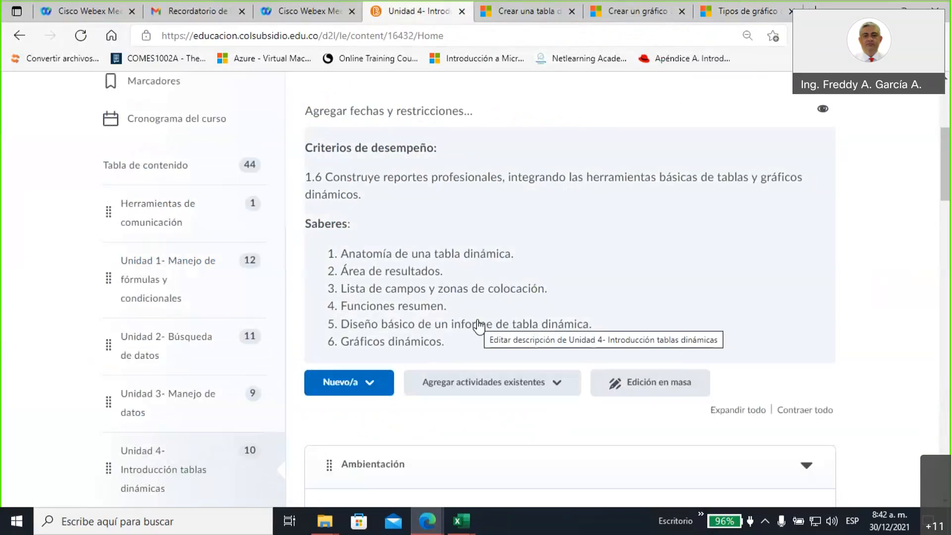
scroll(477, 322, down, 4)
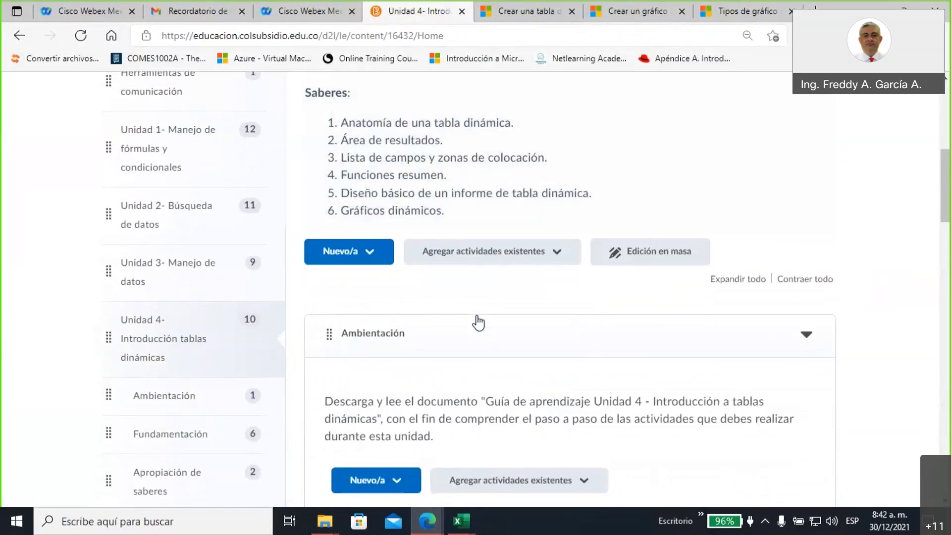
scroll(477, 323, up, 7)
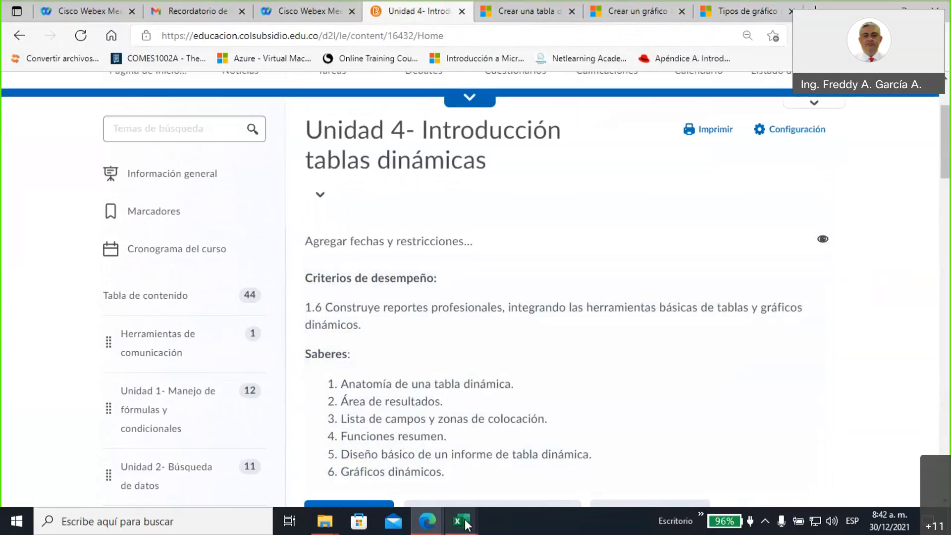
Step: Return to the EJERCICIOS workbook in Excel, select the upper pivot table B3:C11, and show its field list
mouse_move(462, 510)
click(432, 487)
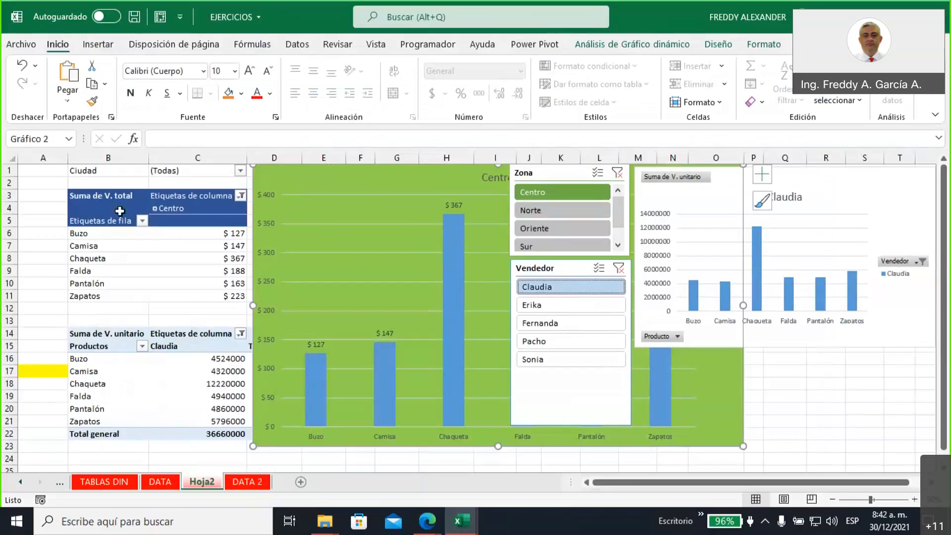
drag(95, 196, 199, 296)
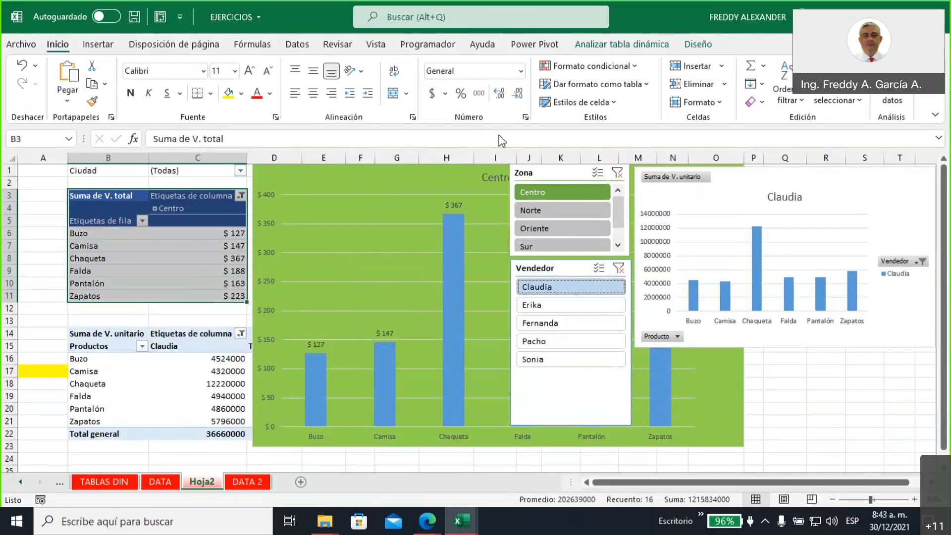
click(630, 48)
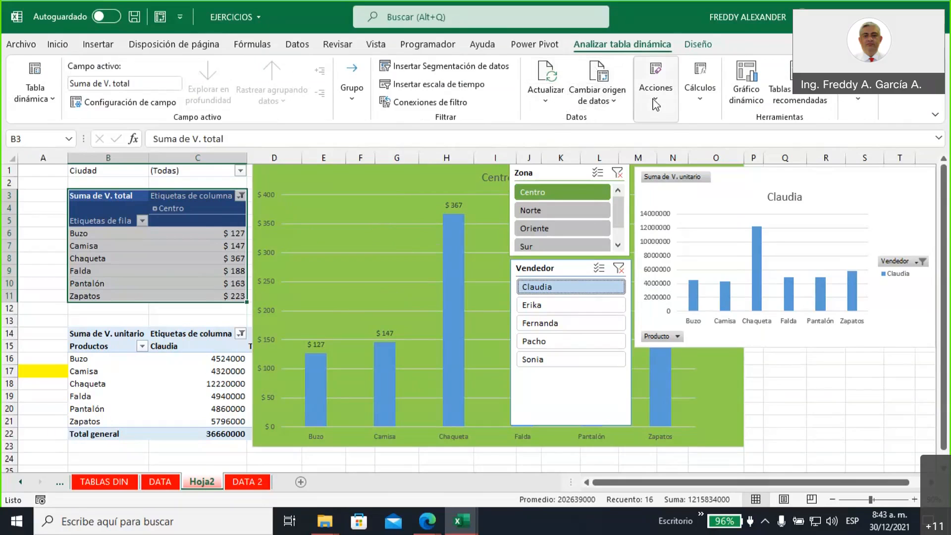
click(857, 103)
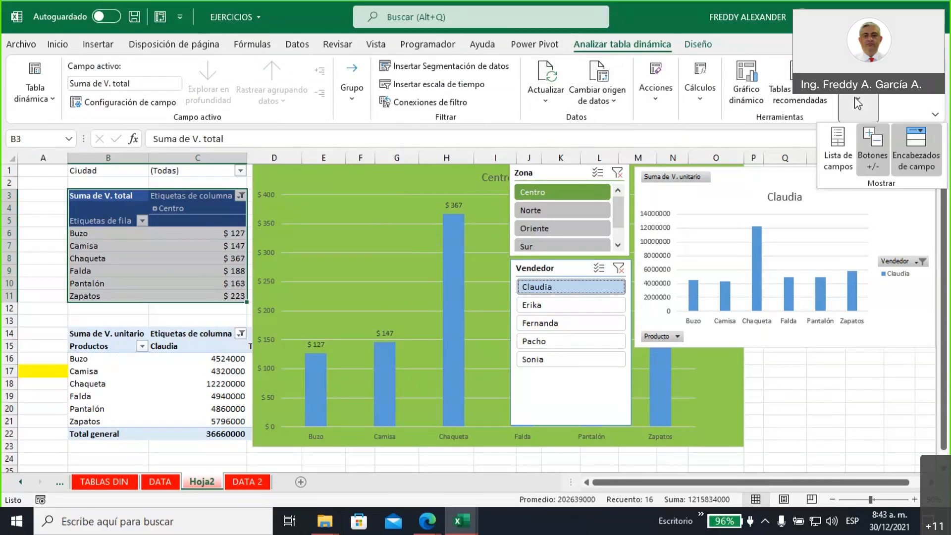
click(840, 153)
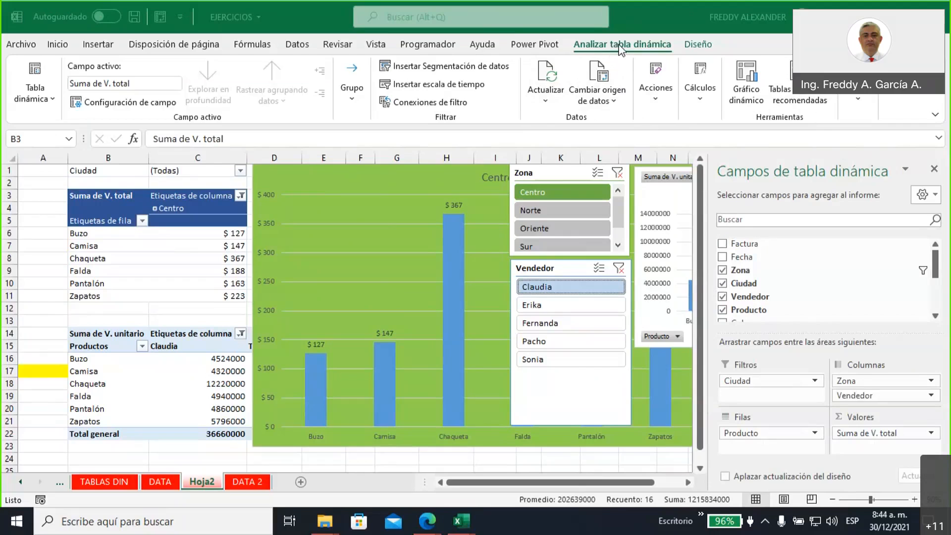
Step: Examine the commands available for the green chart, and switch to the "Crear un gráfico de principio a fin" support page in Edge
click(392, 190)
right_click(391, 189)
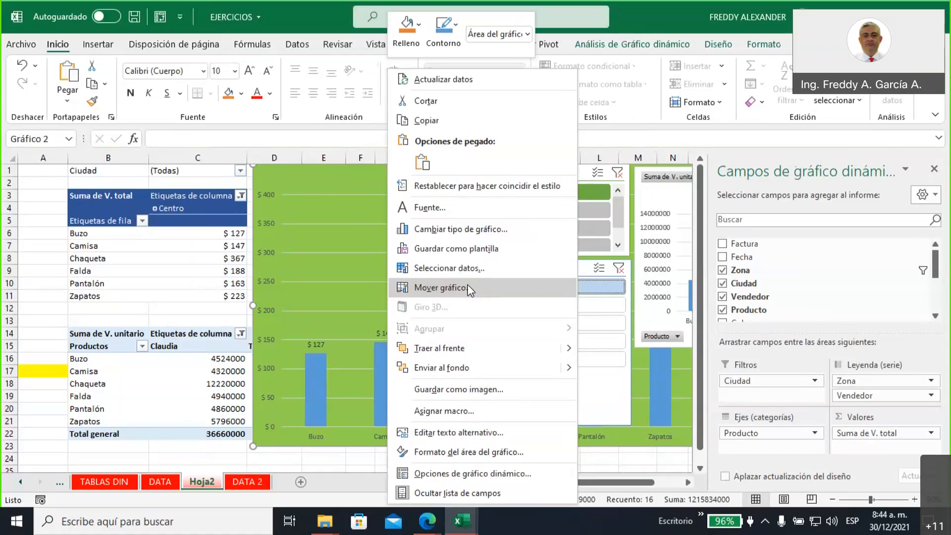
click(426, 524)
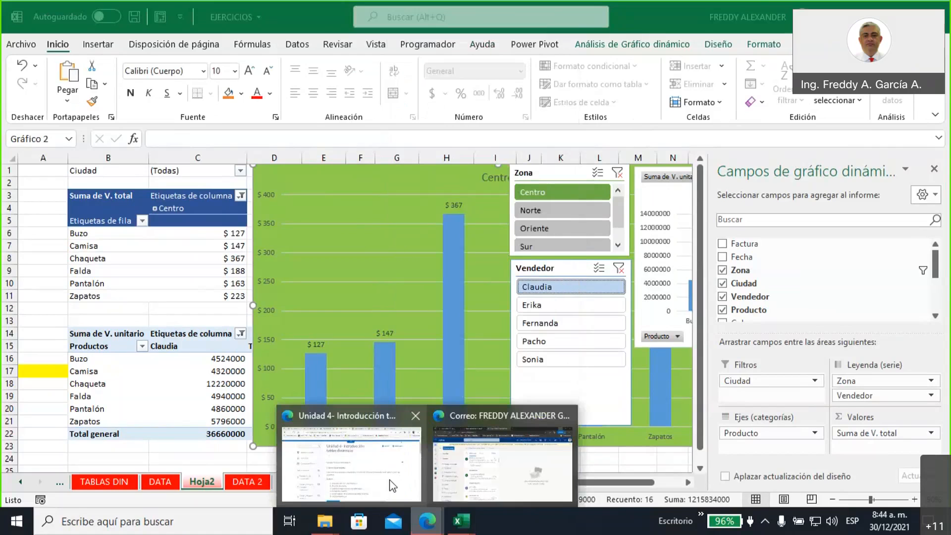
click(392, 486)
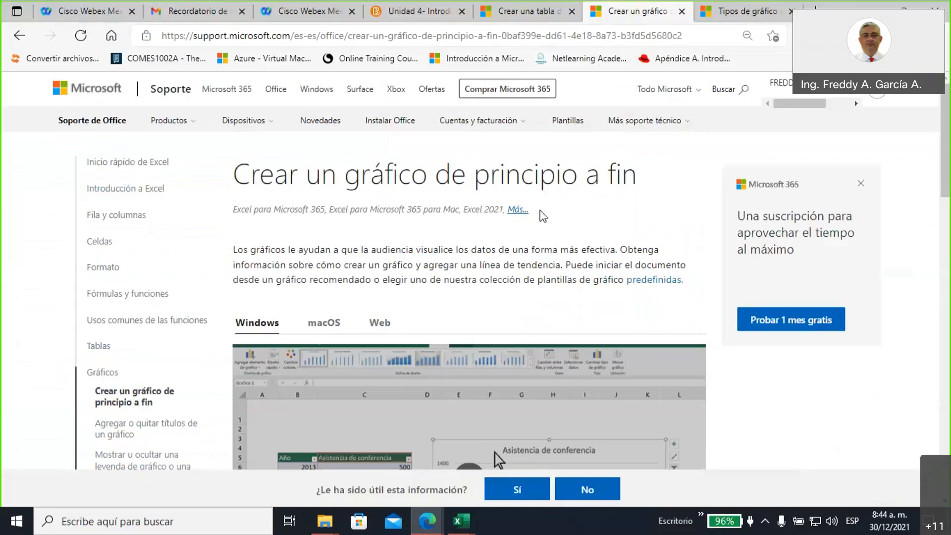
Step: Examine the Crear un gráfico instructions, highlighting Insertar > Gráficos recomendados, the ALT + F1 shortcut, and the first three steps
scroll(444, 297, down, 3)
scroll(444, 297, down, 8)
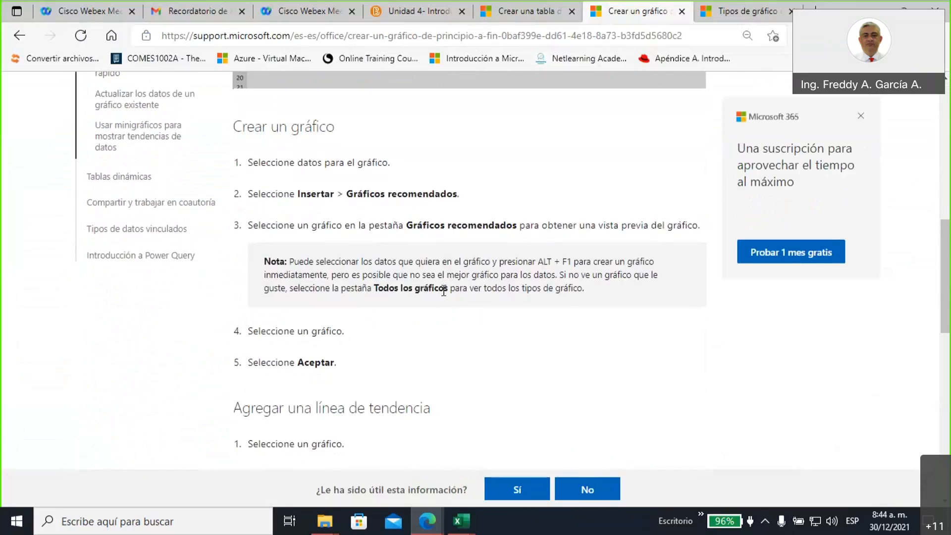
drag(300, 194, 474, 195)
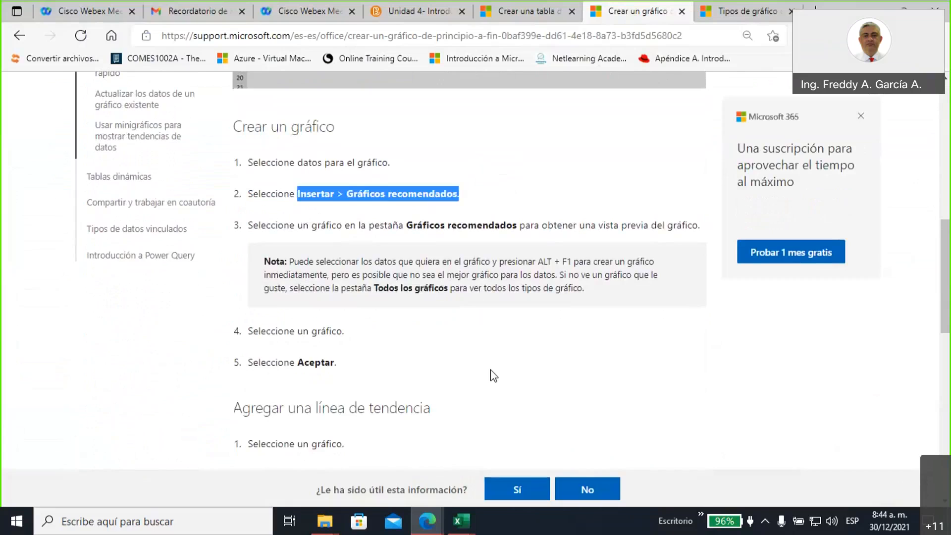
scroll(490, 370, up, 1)
drag(540, 325, 574, 329)
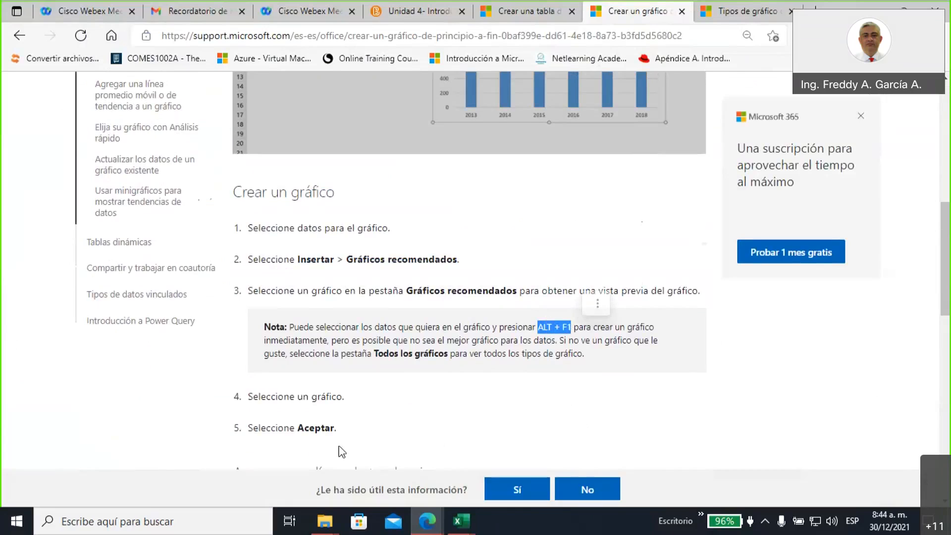
drag(296, 260, 483, 257)
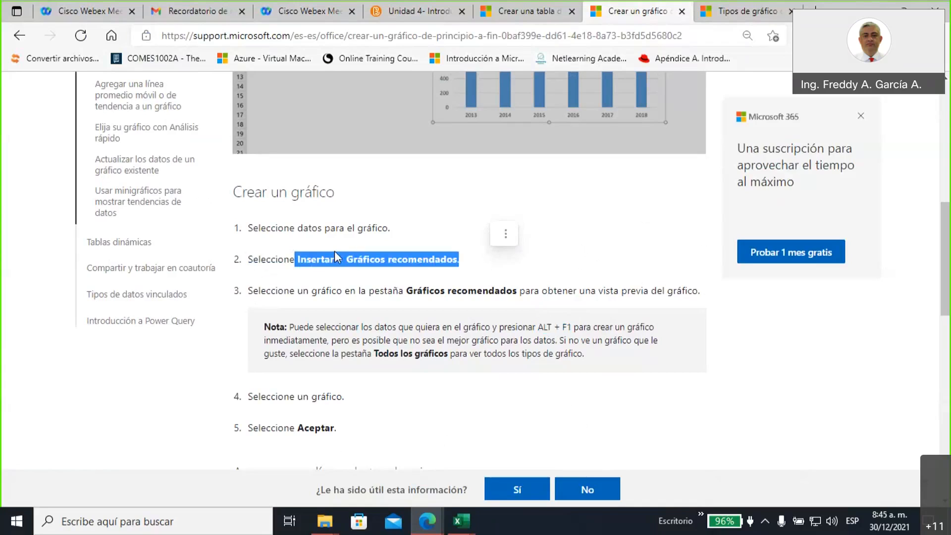
drag(244, 226, 707, 293)
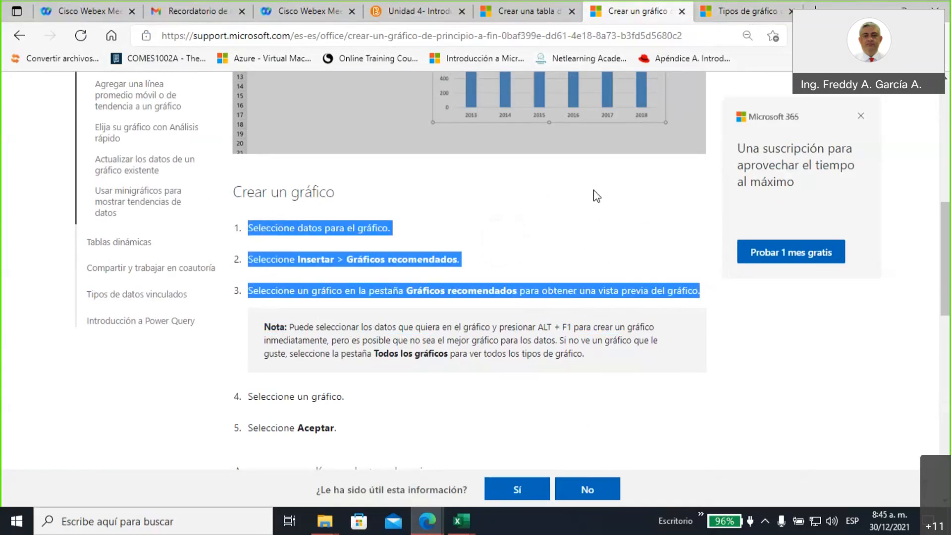
Step: Review the support page from its introduction down and highlight the three steps under Agregar una línea de tendencia
scroll(593, 189, up, 4)
scroll(590, 210, up, 4)
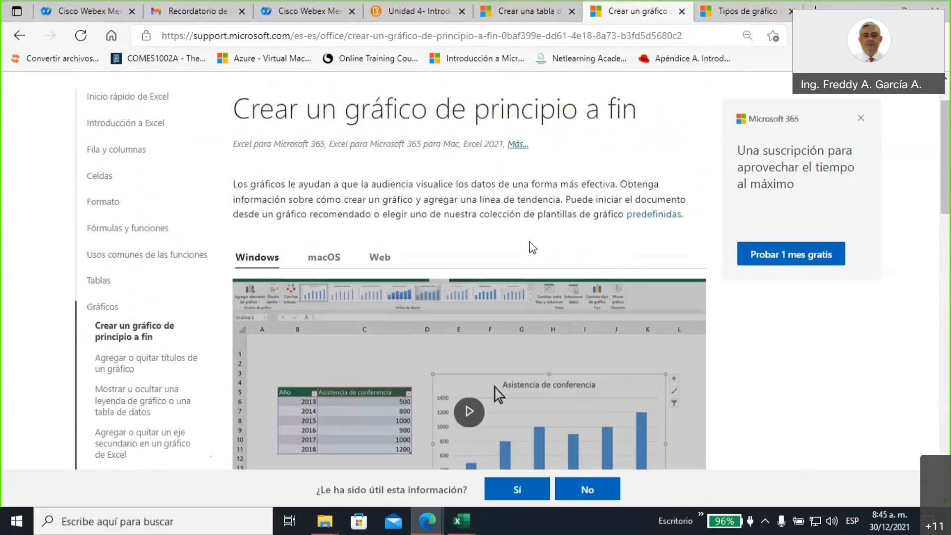
scroll(530, 253, down, 8)
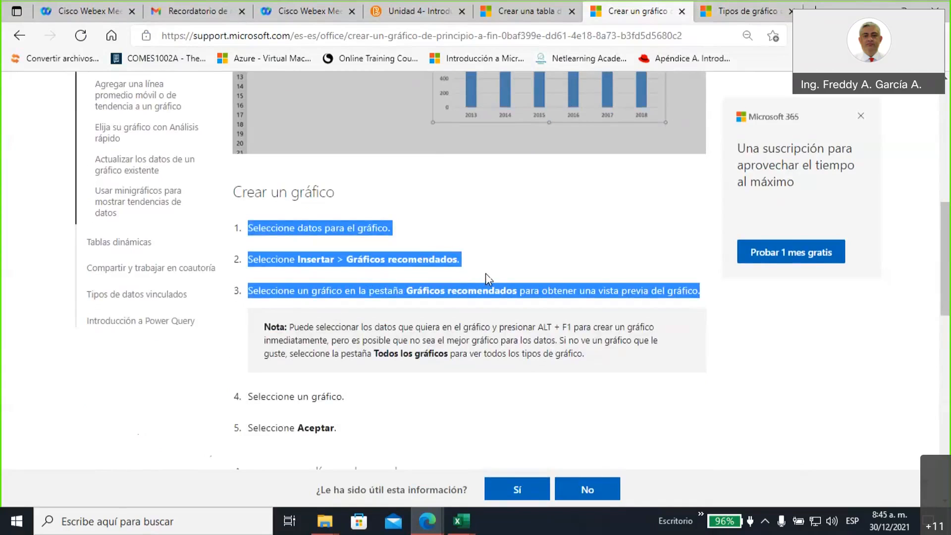
scroll(495, 278, down, 3)
scroll(497, 323, up, 3)
scroll(495, 319, down, 4)
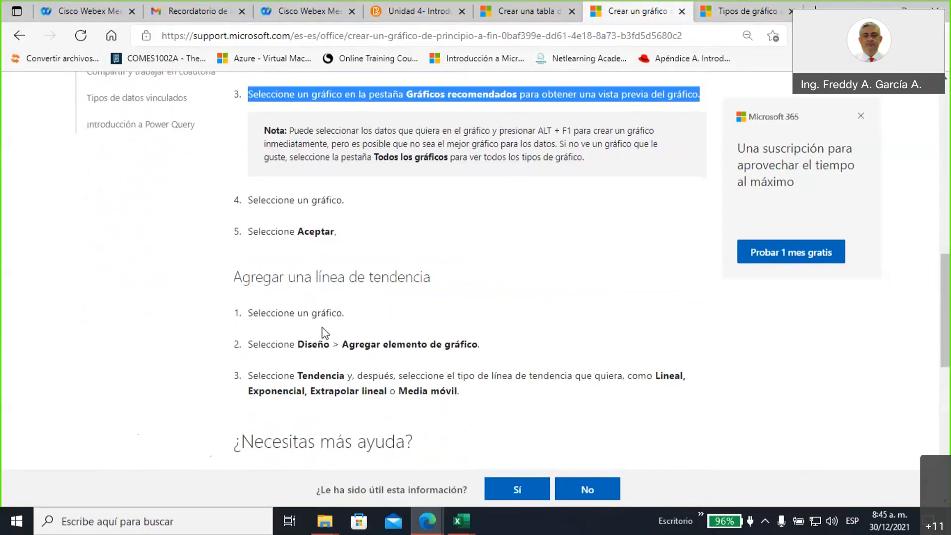
drag(249, 313, 459, 391)
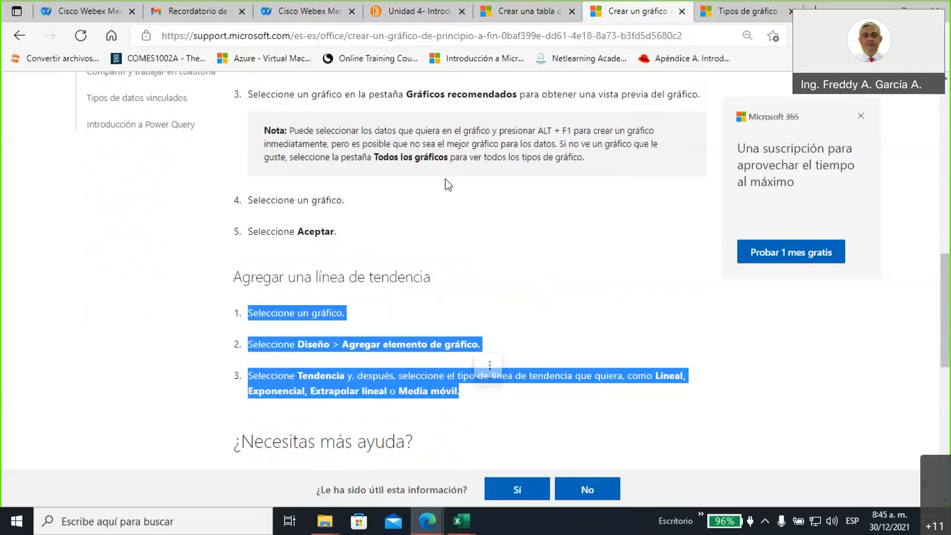
Step: Return to the Unidad 4- Introducción tablas dinámicas course page and check the system calendar for diciembre de 2021
click(375, 22)
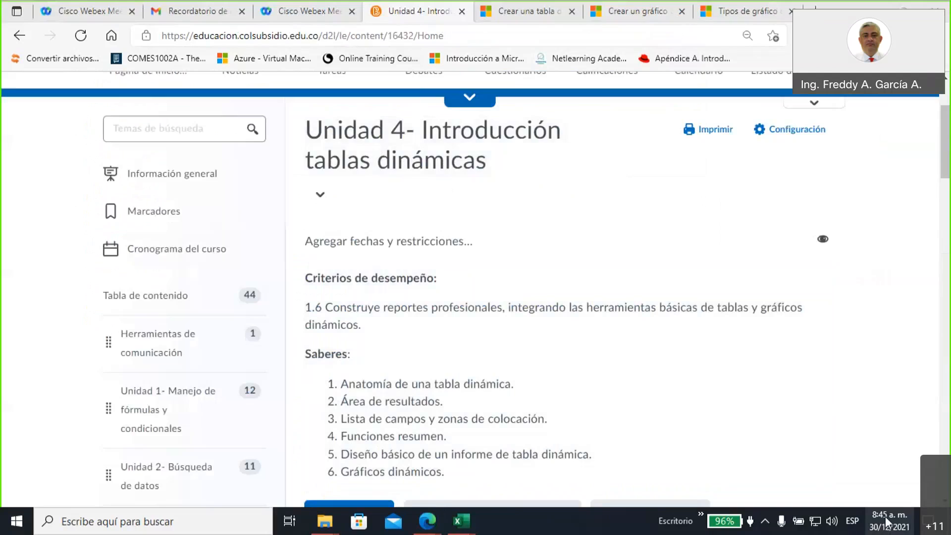
click(885, 516)
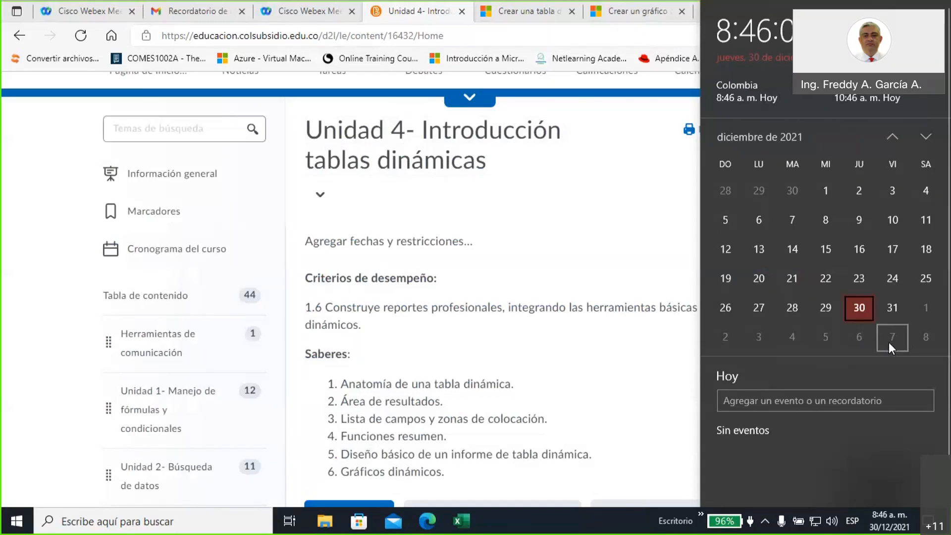
click(605, 247)
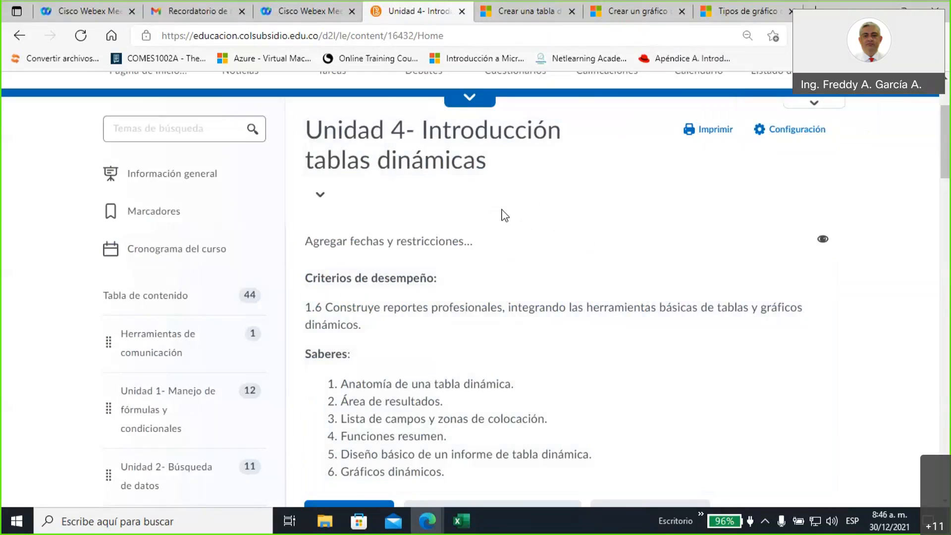
Step: Examine the Unidad 4 sections from Ambientación to Demostración, including the workshop file and its delivery activity, and return to the Saberes list
scroll(516, 243, up, 3)
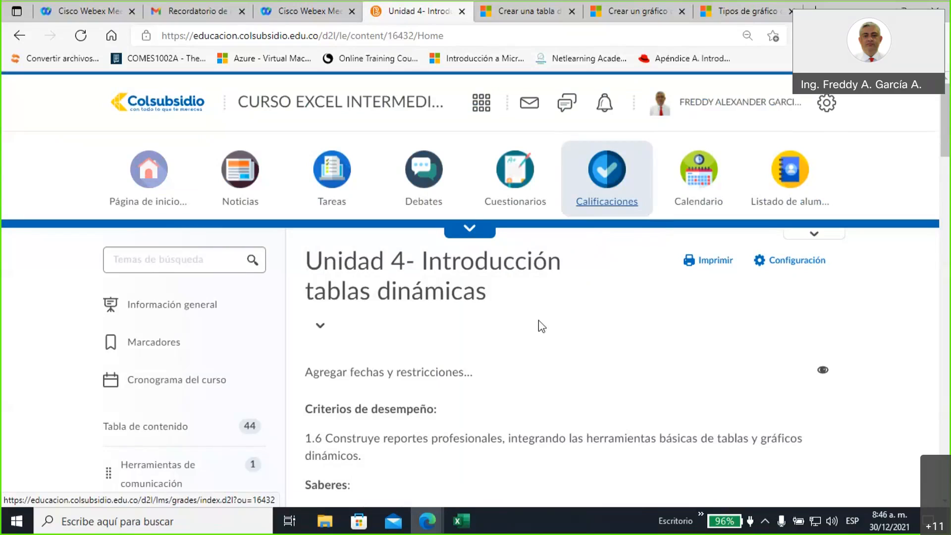
scroll(516, 362, down, 10)
scroll(516, 362, down, 15)
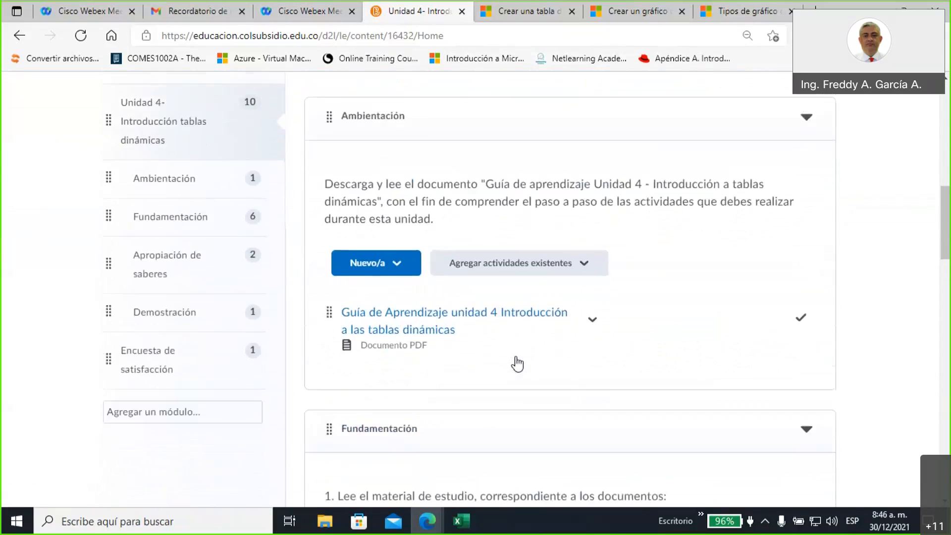
scroll(516, 362, down, 10)
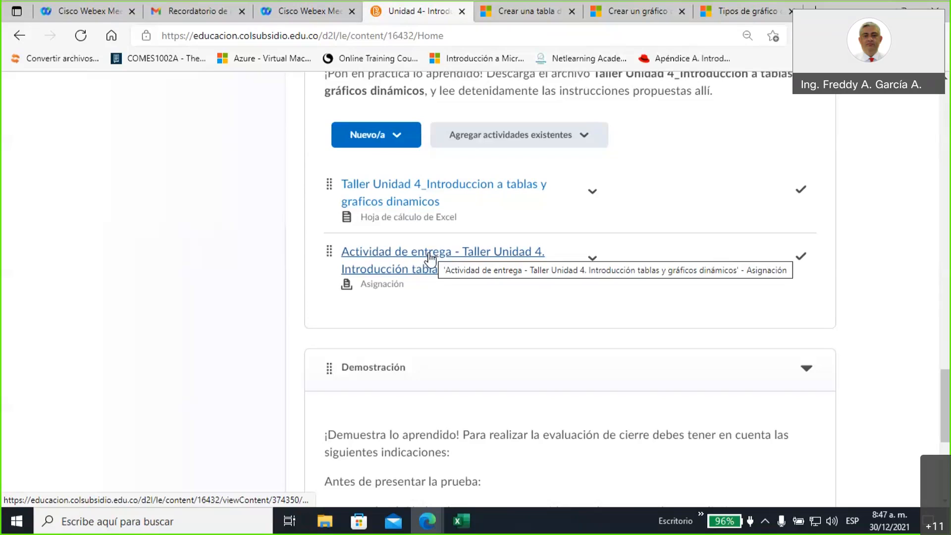
scroll(495, 362, up, 5)
scroll(496, 361, up, 10)
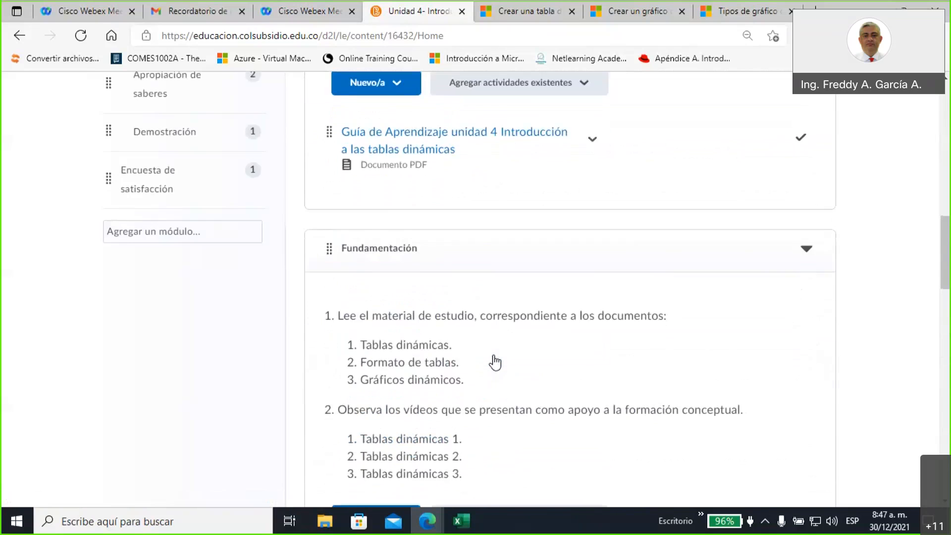
scroll(495, 361, up, 5)
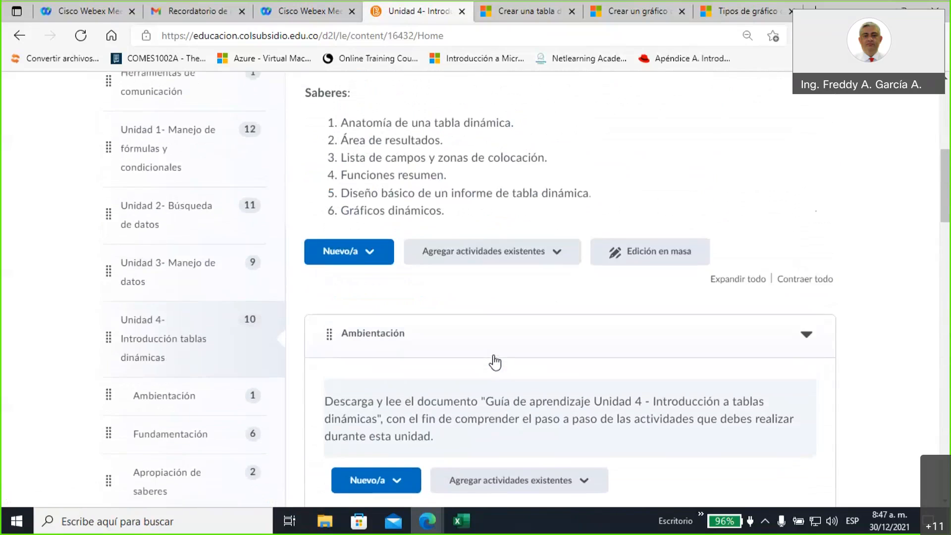
scroll(510, 323, up, 1)
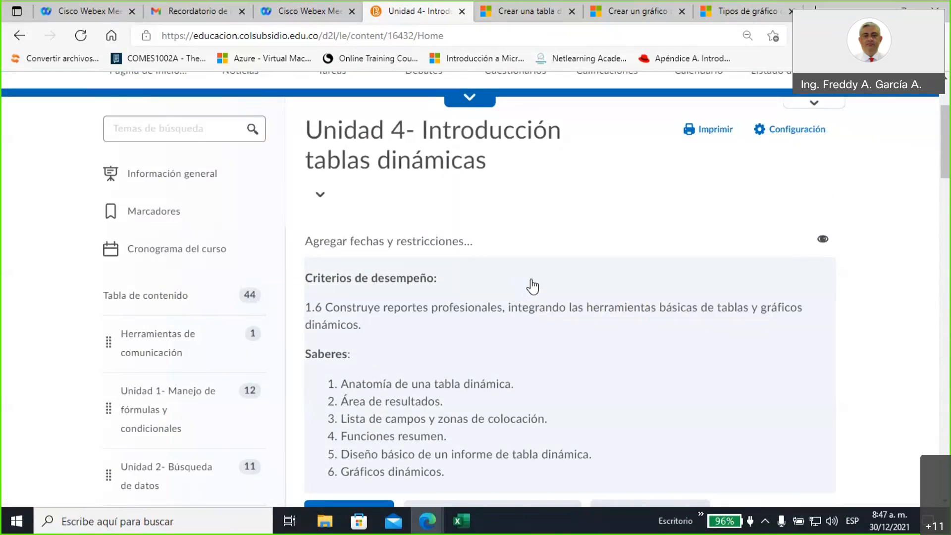
Step: Switch to the EJERCICIOS workbook in Excel, select the upper pivot table's values C6:C11, and return to the Unidad 4 page in Edge
mouse_move(461, 519)
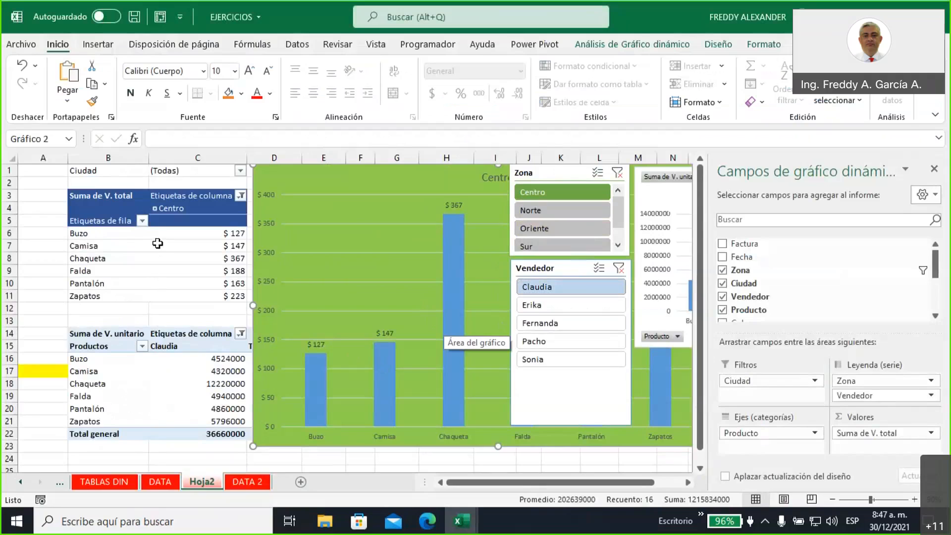
drag(160, 234, 162, 297)
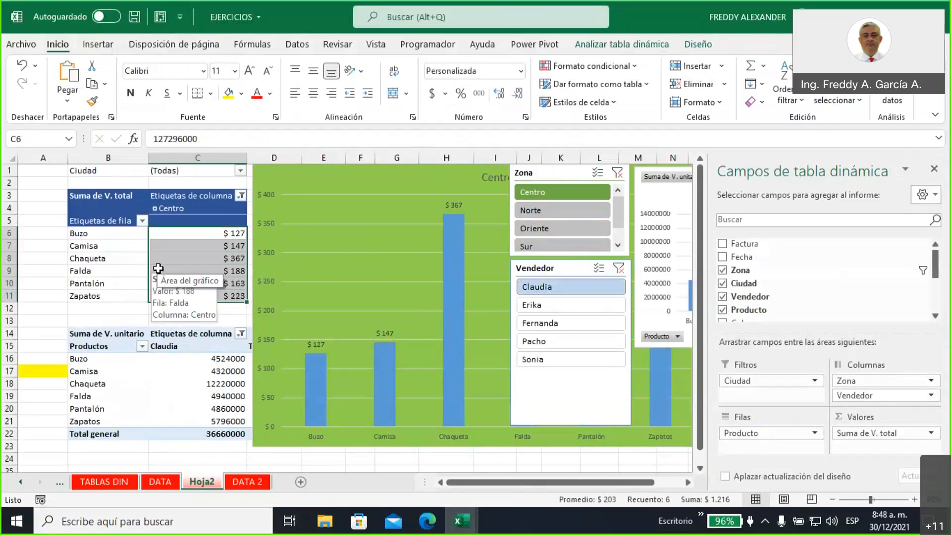
click(427, 524)
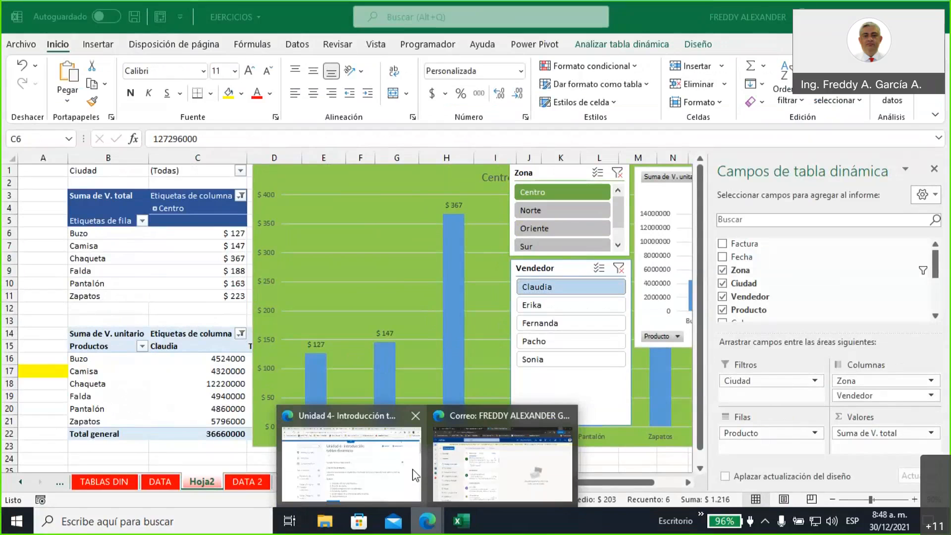
click(415, 474)
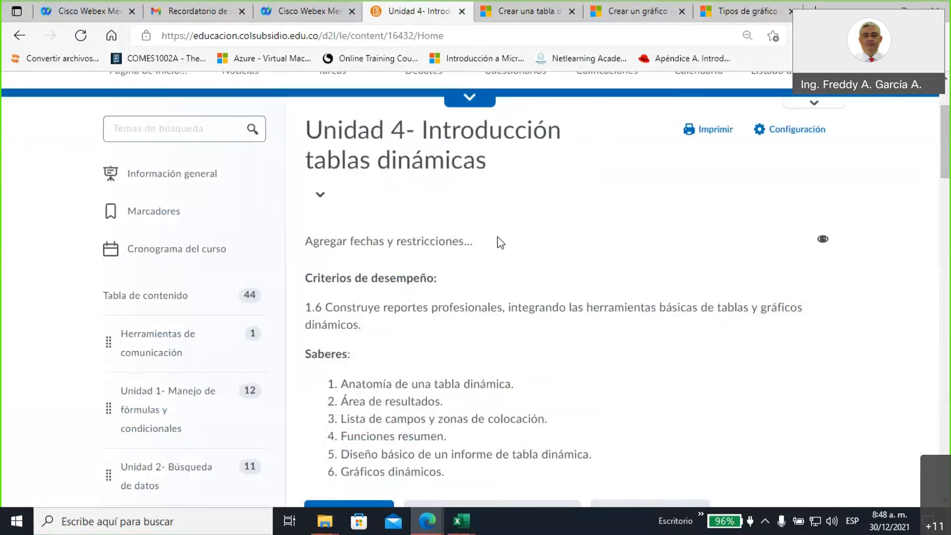
Step: Switch to Outlook, read the "Actividades pendientes Curso de Excel Intermedio" message in the FEFE00520 folder, and return to the Unidad 4 page
click(427, 525)
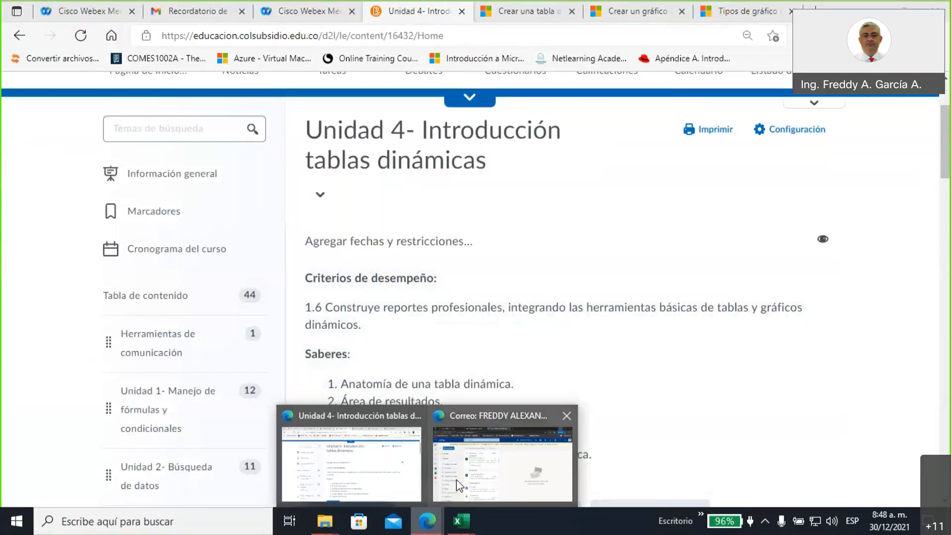
click(456, 479)
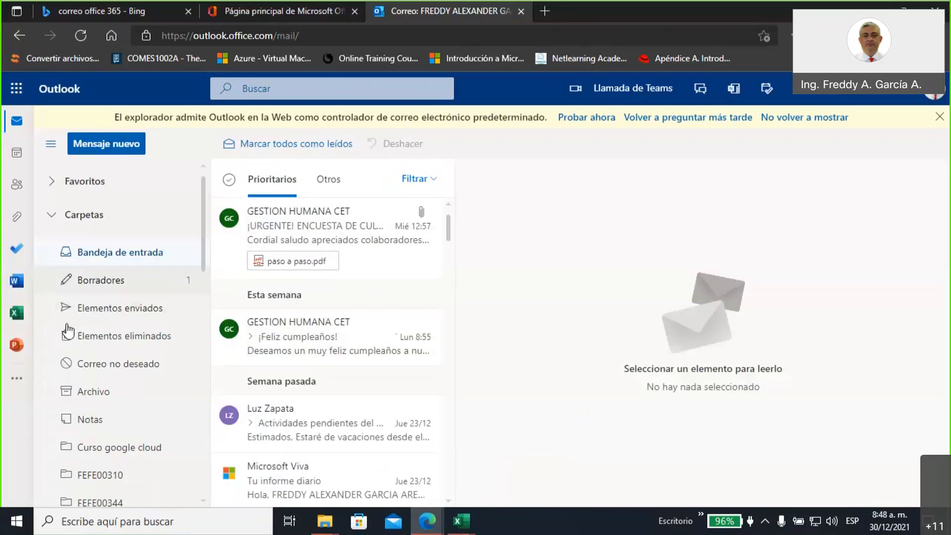
scroll(124, 434, down, 4)
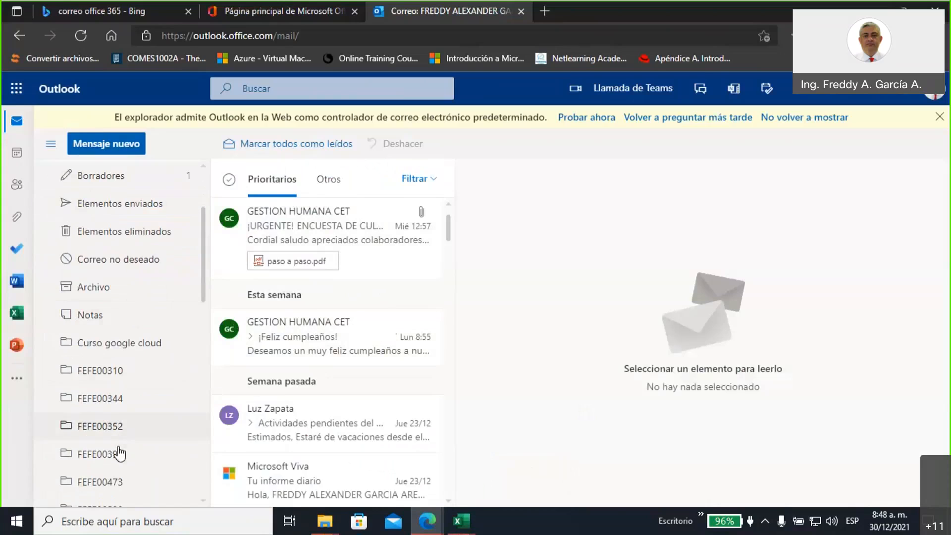
click(105, 412)
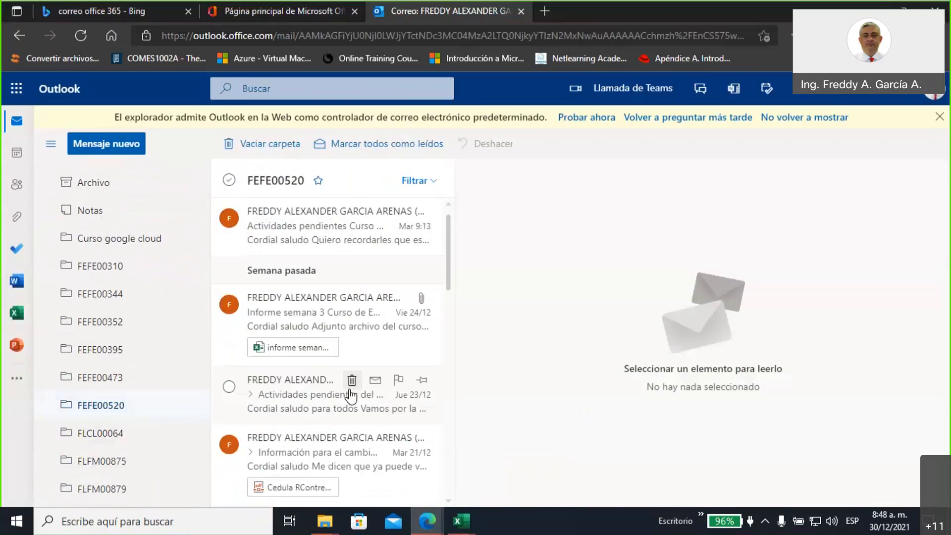
click(344, 229)
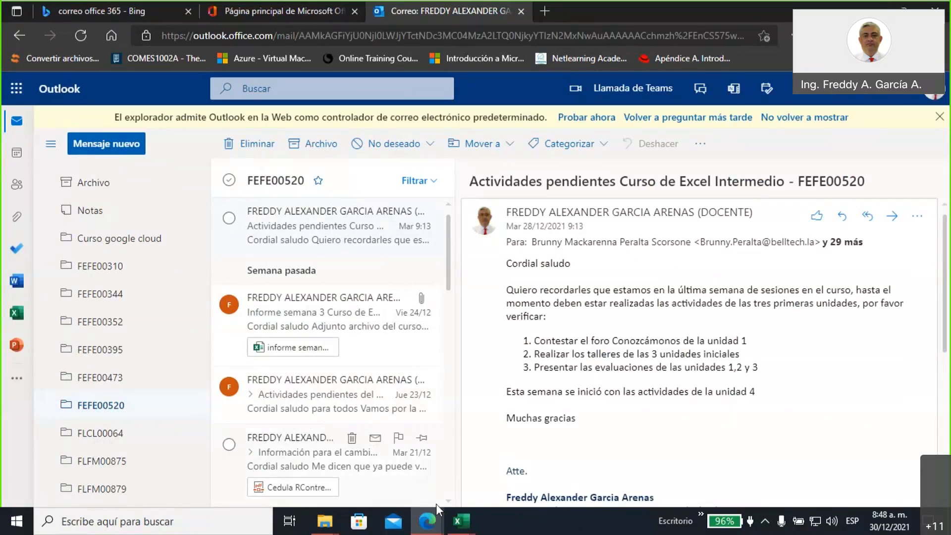
mouse_move(430, 521)
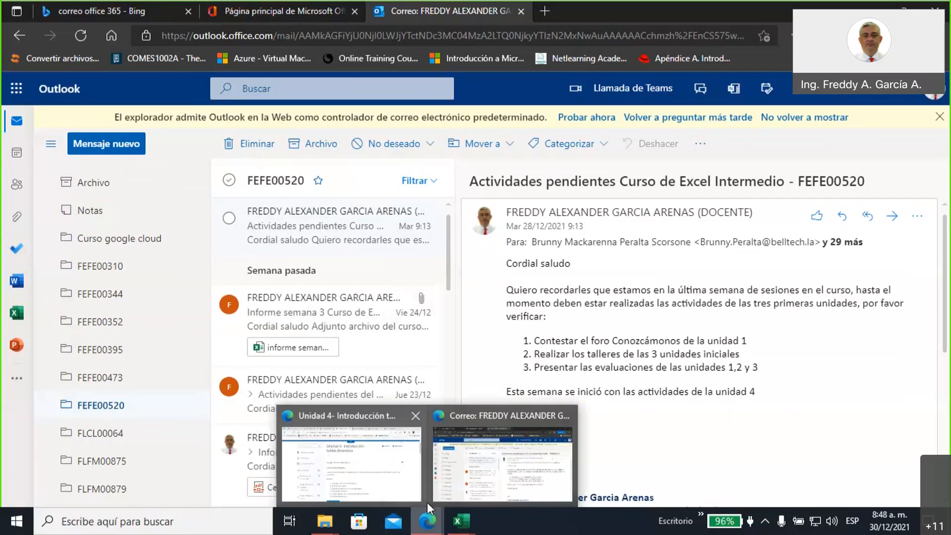
click(418, 490)
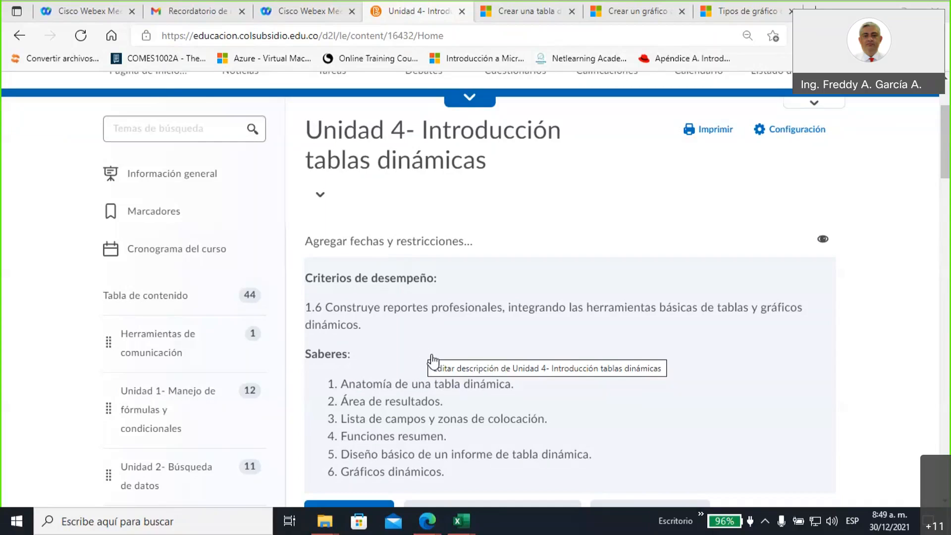
Step: Switch to the listado sirex workbook in Excel and enter ok under Sesion 8 in cell K6 of the asistencia sheet
mouse_move(463, 531)
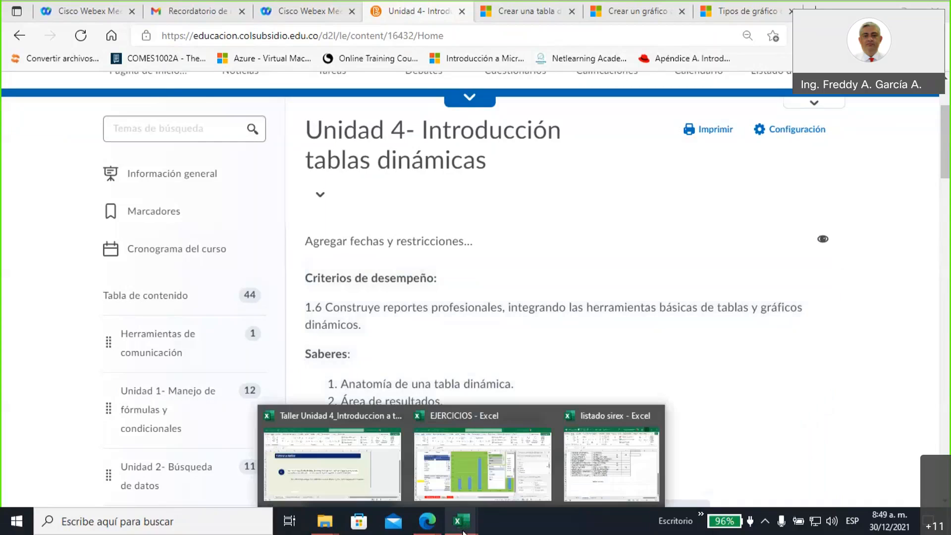
click(606, 491)
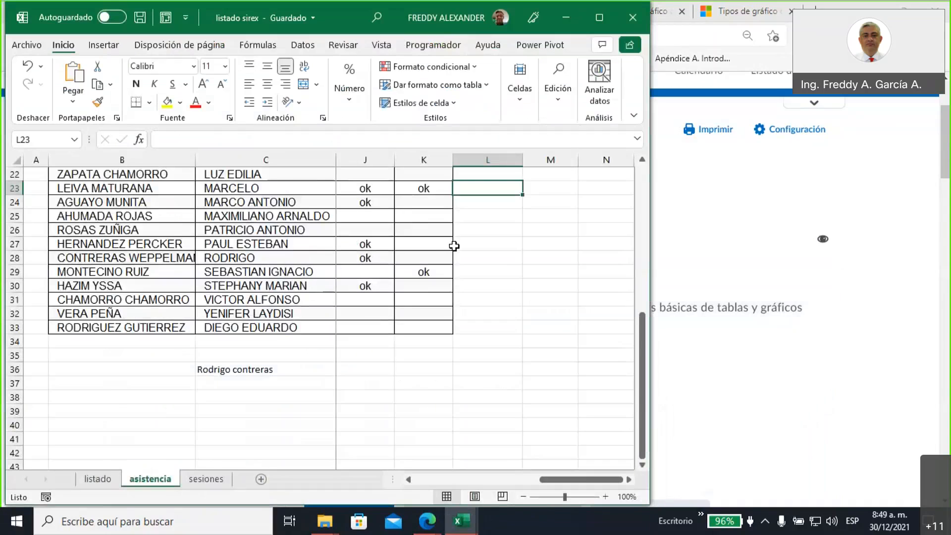
scroll(452, 246, up, 7)
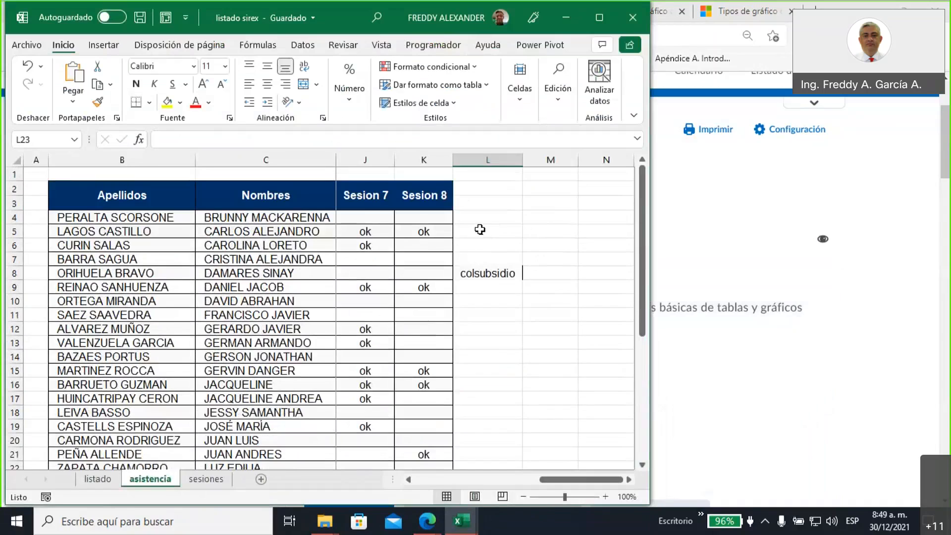
click(432, 247)
text(ok)
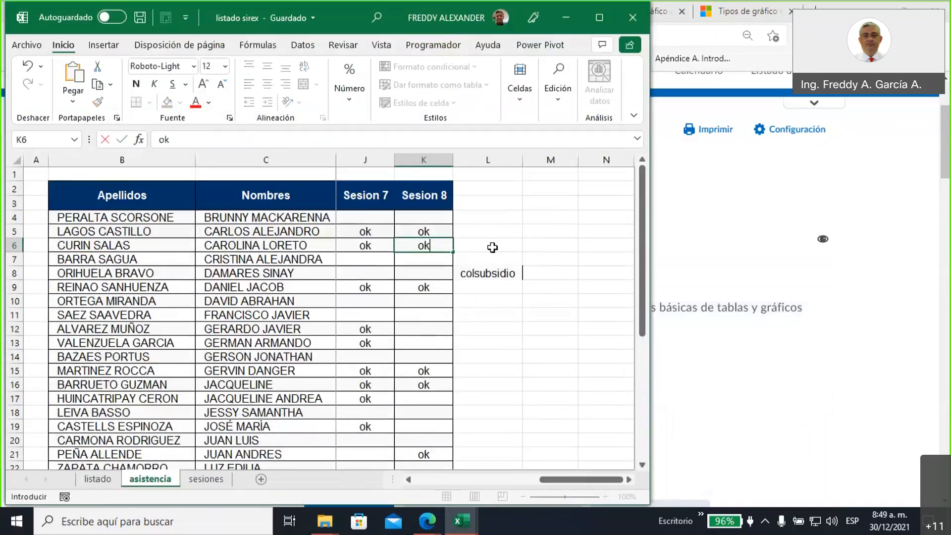
click(525, 233)
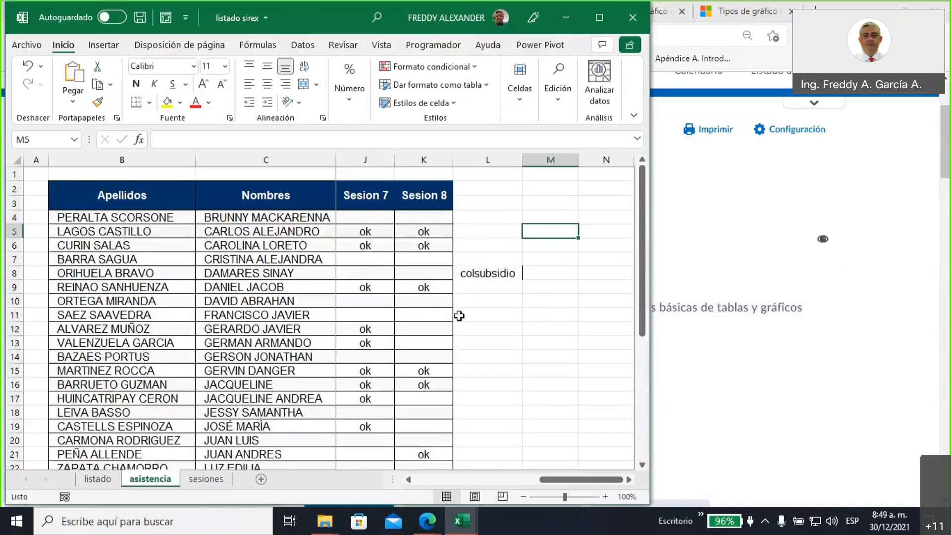
Step: Enter ok under Sesion 8 in cells K19 and K24 of the asistencia sheet
scroll(459, 315, down, 1)
click(426, 387)
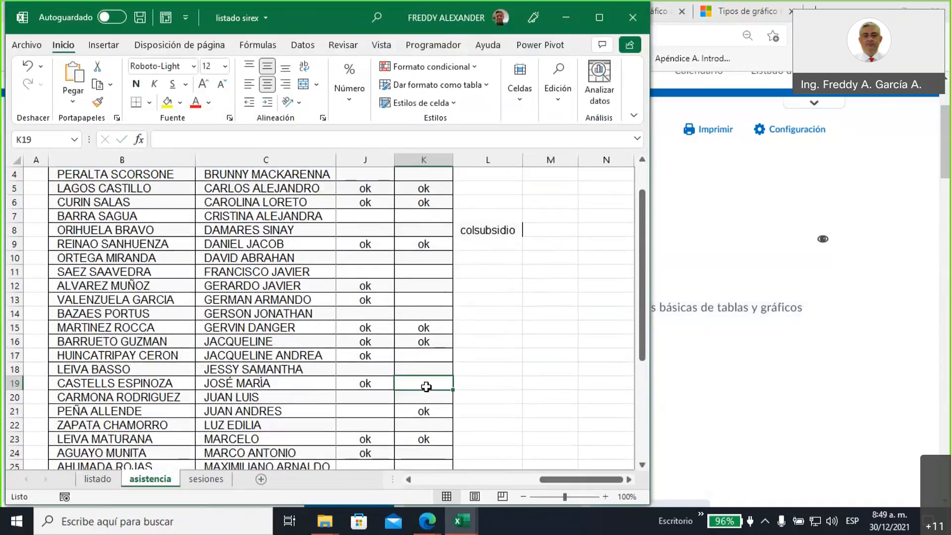
text(ok)
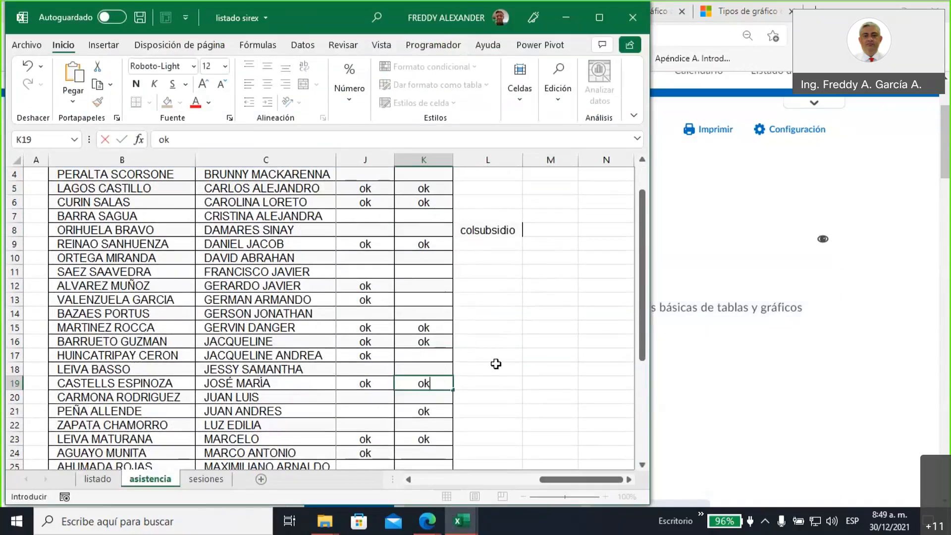
scroll(496, 364, down, 1)
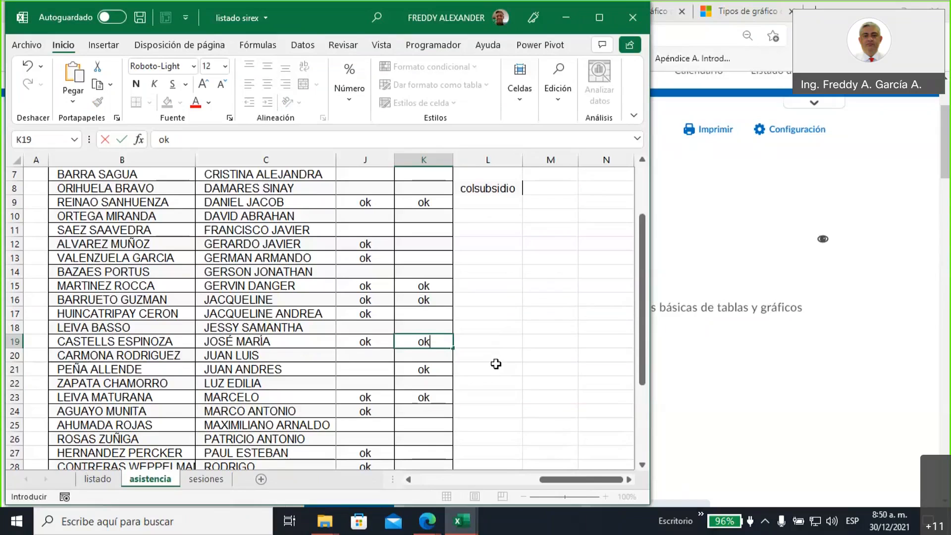
scroll(496, 364, down, 1)
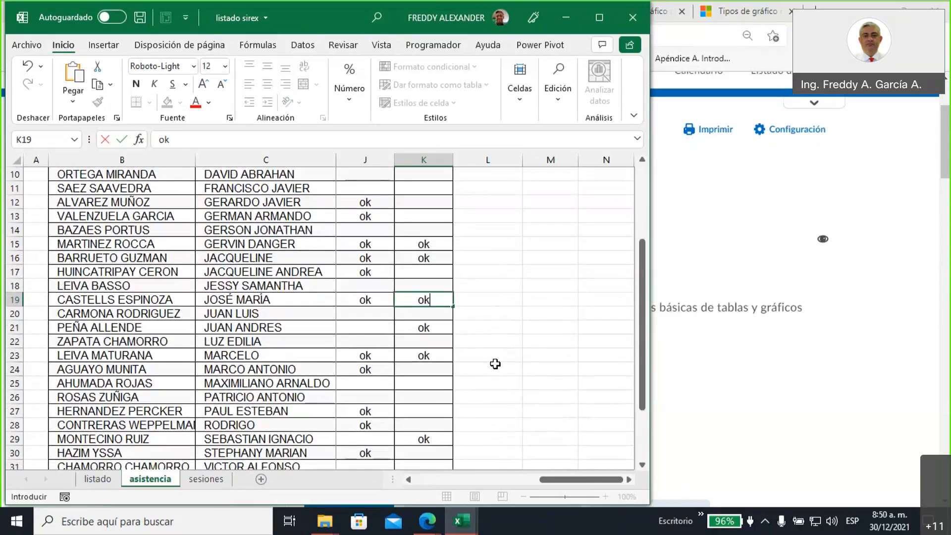
key(Down)
key(Down)
key(Down)
key(Down)
key(Down)
text(ok)
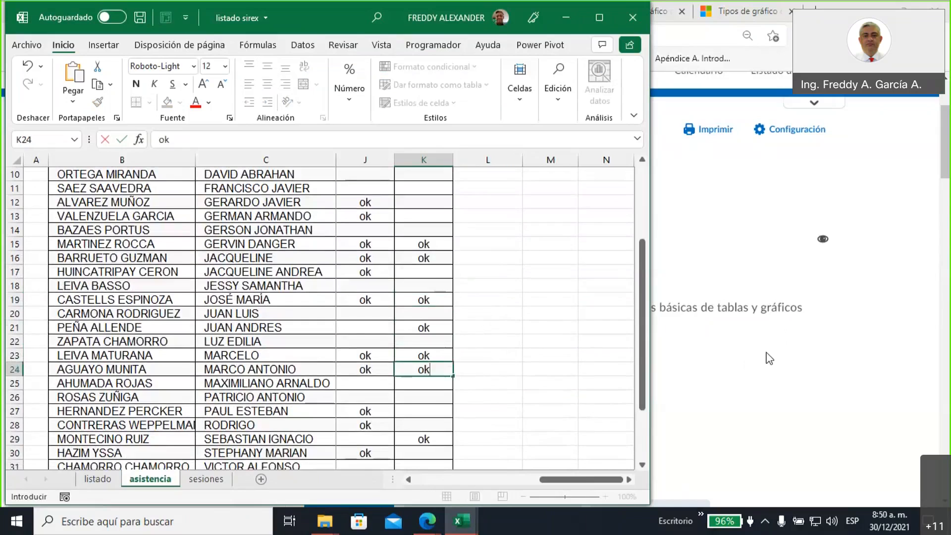
Step: Enter ok under Sesion 8 in cell K27 and save the listado sirex workbook
scroll(511, 378, down, 1)
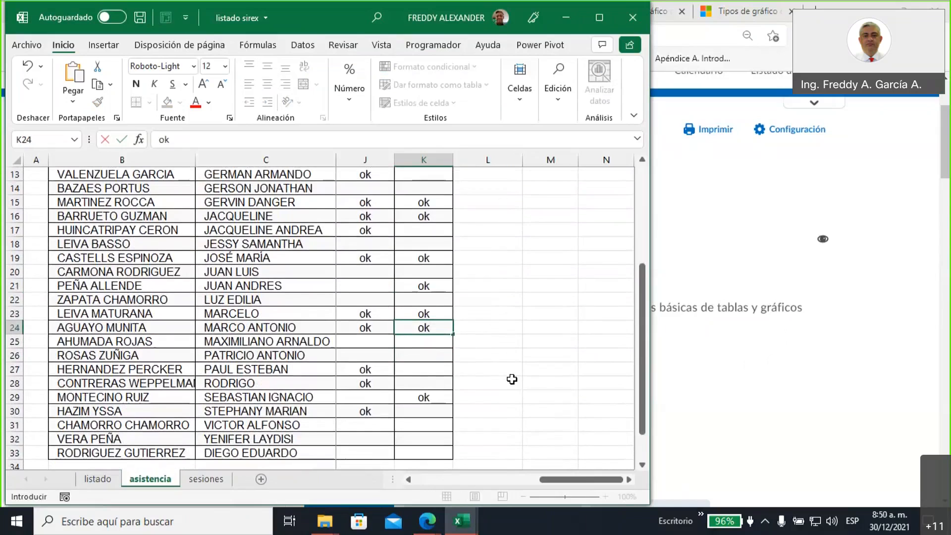
click(422, 372)
text(ok)
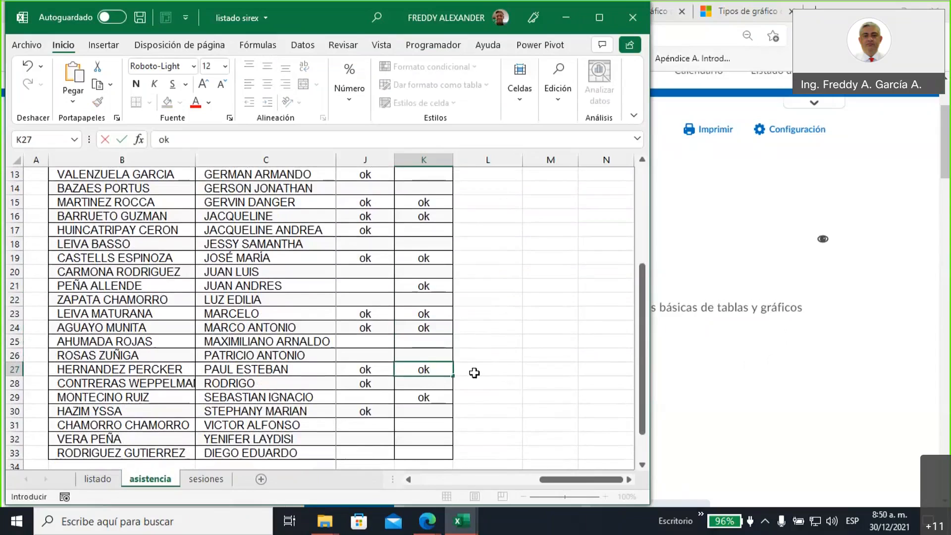
click(493, 339)
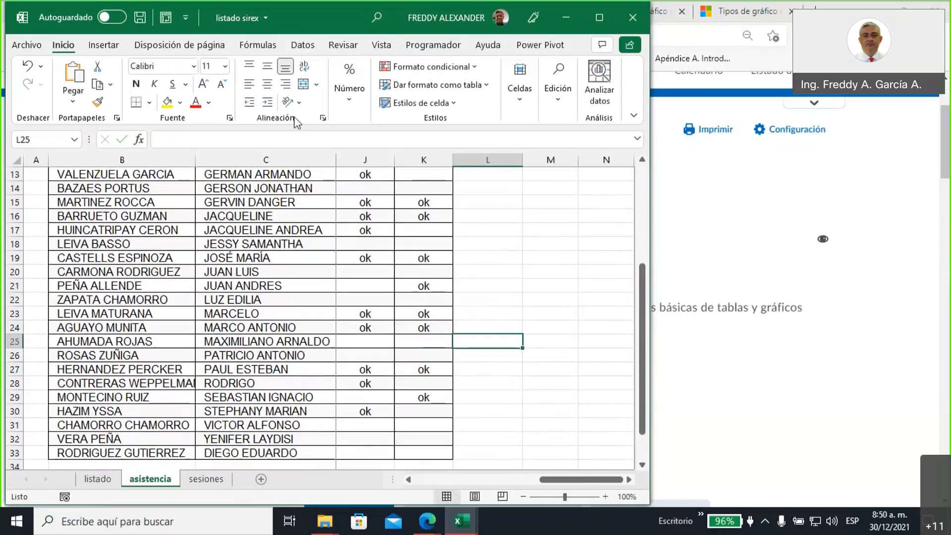
click(147, 18)
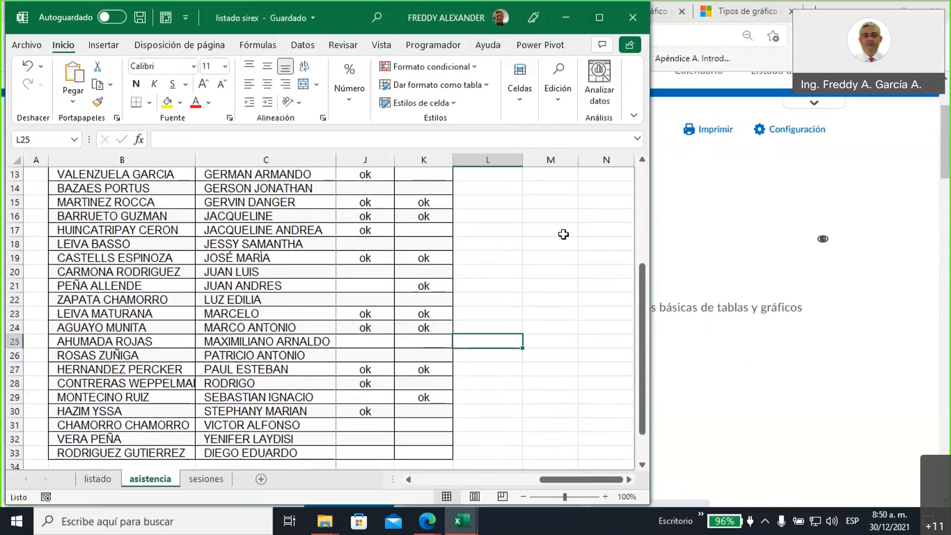
scroll(563, 234, up, 4)
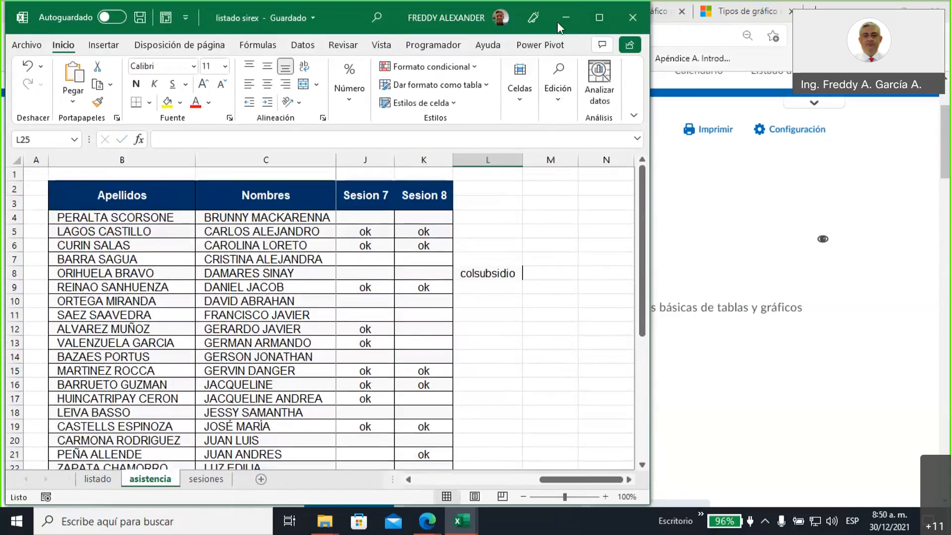
Step: Return to the Unidad 4 page in Edge and review it from the title through the Saberes list to Ambientación
click(567, 19)
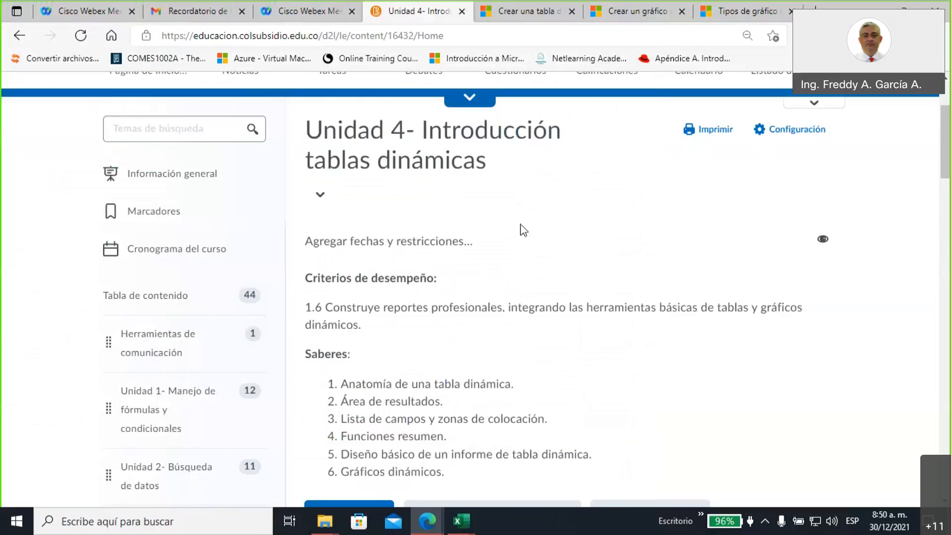
scroll(516, 233, up, 1)
scroll(515, 233, up, 1)
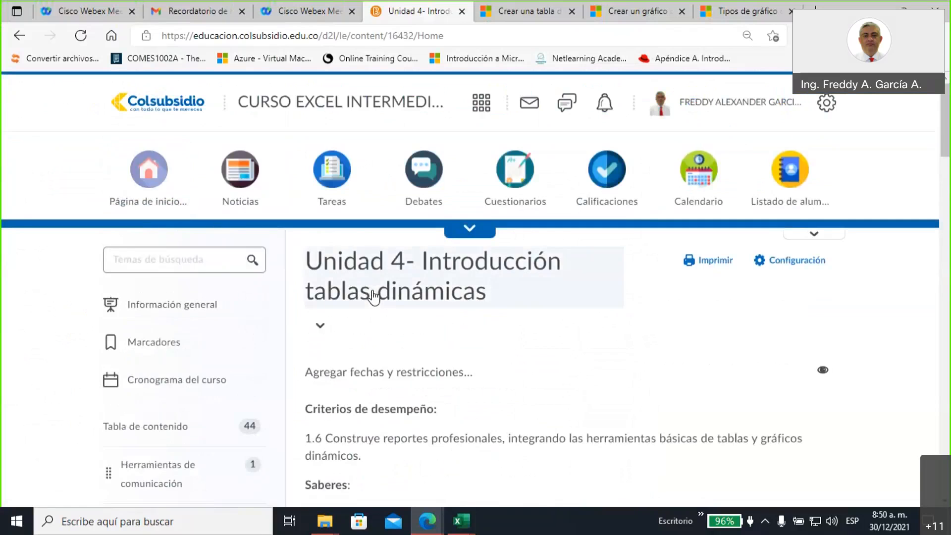
scroll(369, 296, down, 4)
scroll(369, 297, down, 8)
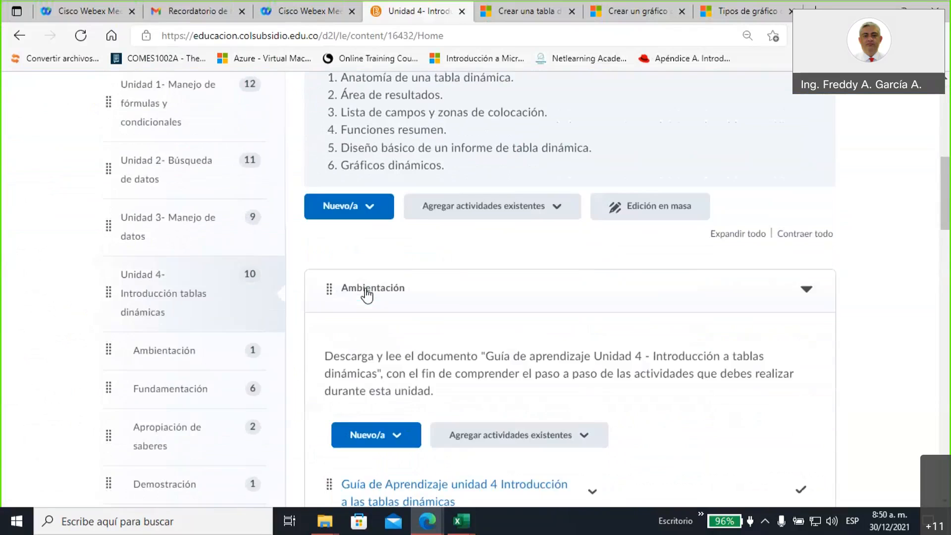
scroll(366, 295, up, 2)
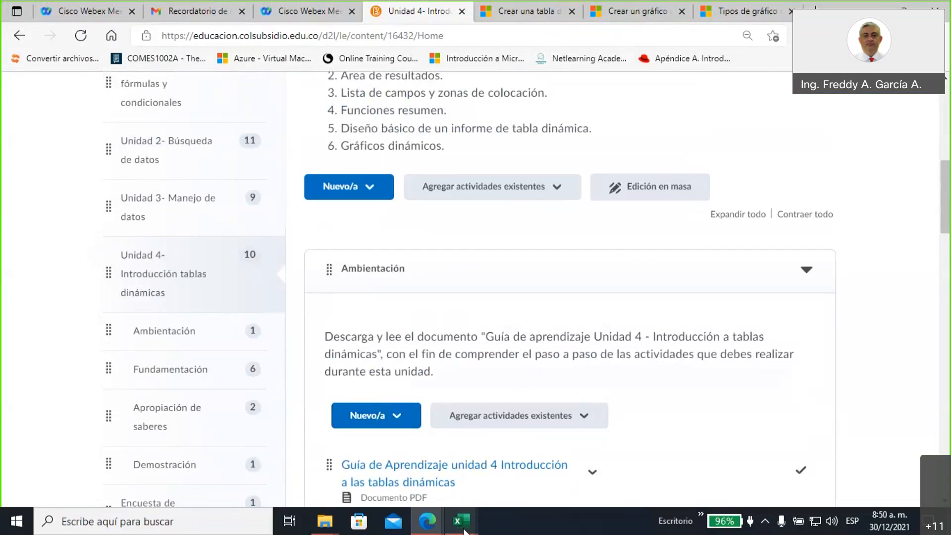
Step: Switch to the EJERCICIOS workbook in Excel and look over the pivot tables, chart and slicers on Hoja2
mouse_move(461, 520)
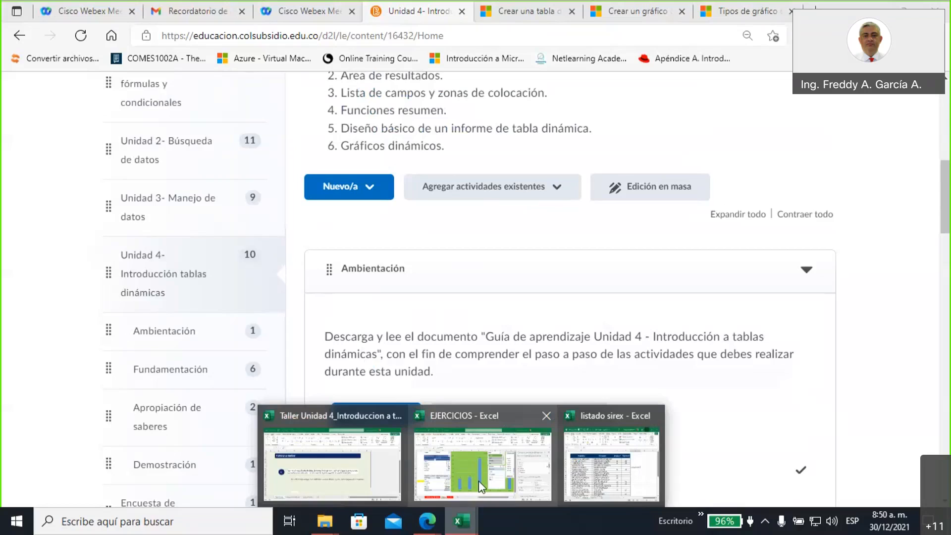
click(479, 481)
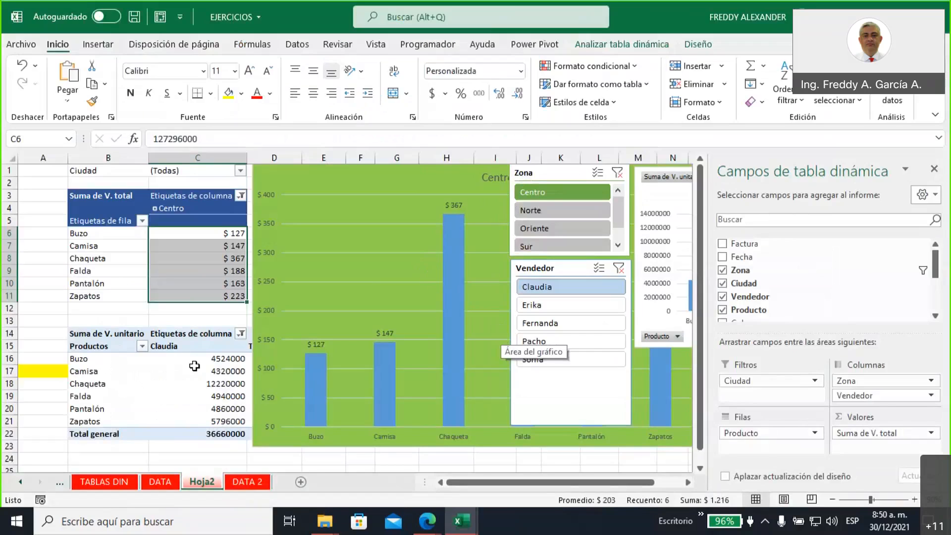
mouse_move(194, 365)
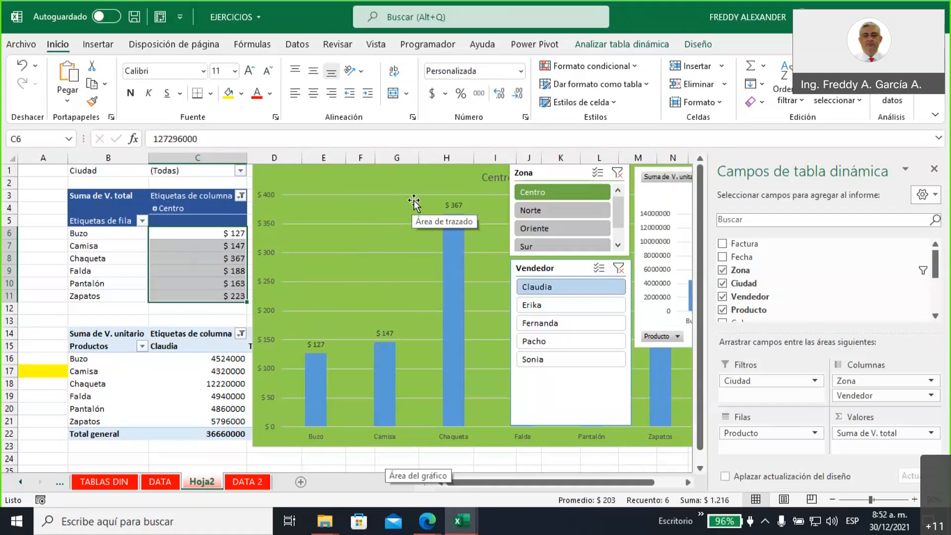
Step: Switch back to the Unidad 4 page in Edge and review the list of Tablas Dinámicas PDF documents and video links
click(427, 520)
click(401, 488)
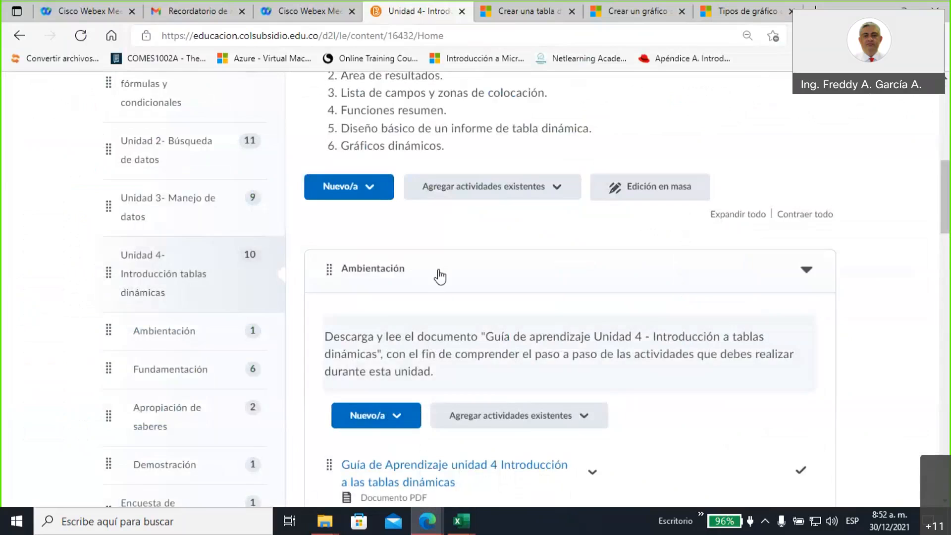
scroll(446, 287, up, 4)
scroll(463, 310, down, 5)
scroll(462, 310, down, 13)
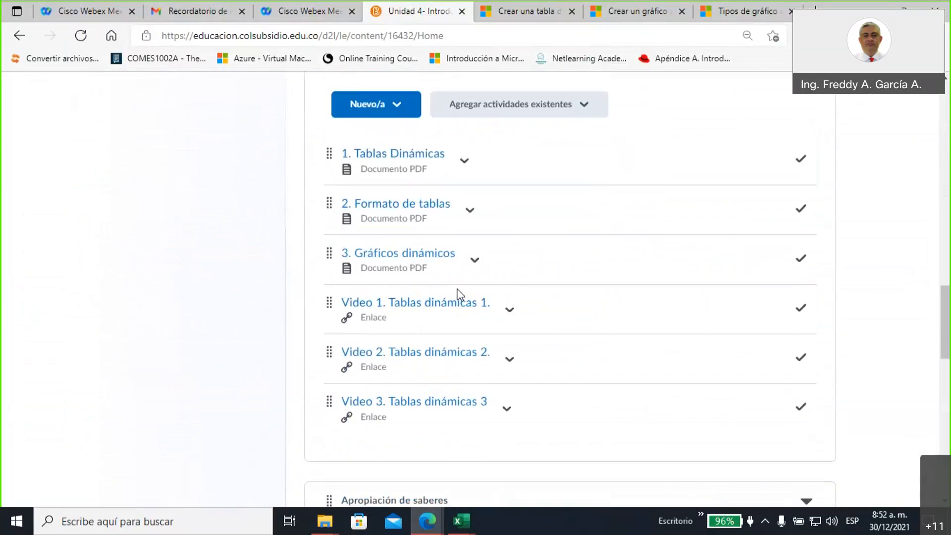
scroll(460, 293, down, 1)
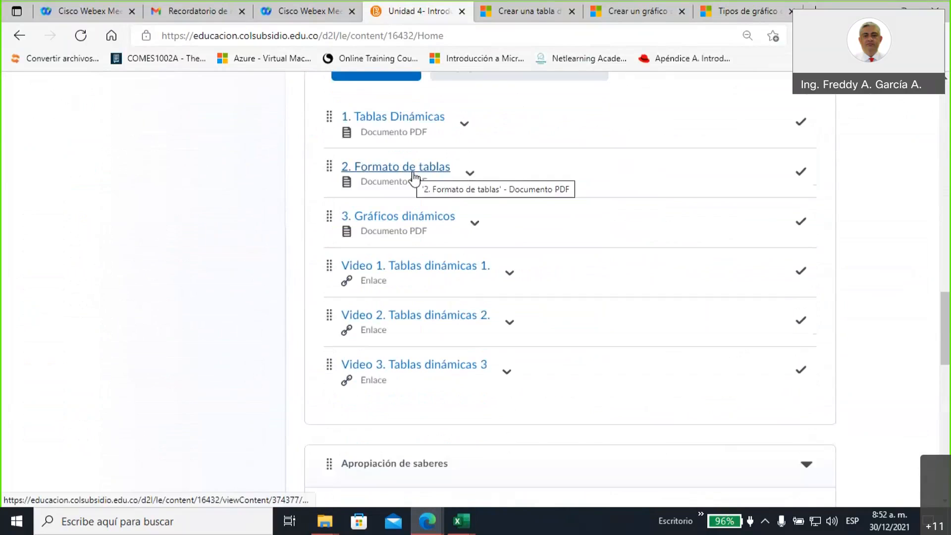